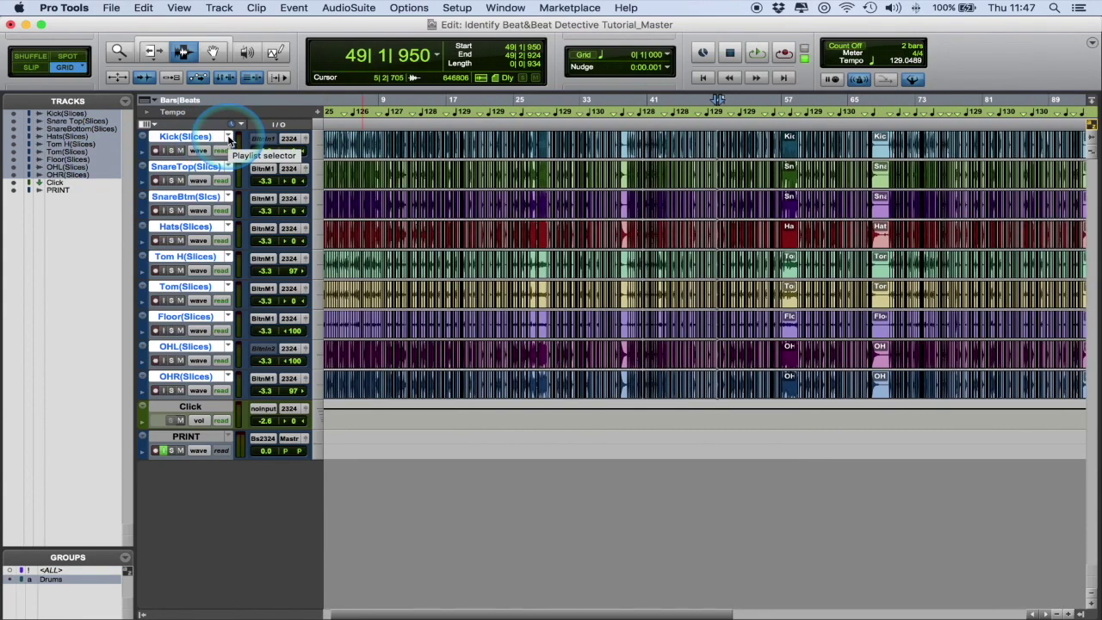
Play the sliced drum clips from bar 26, beat 1
triple_click(522, 142)
double_click(522, 143)
key("t")
key("t")
key("t")
key("t")
key("t")
key("t")
key("space")
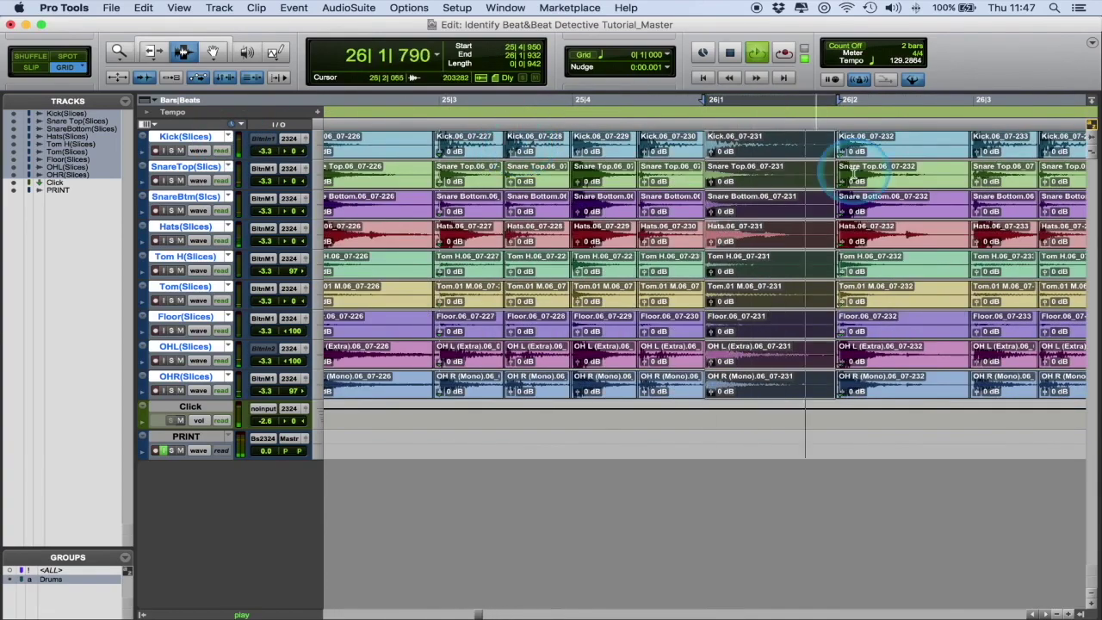
key("space")
Select the short drum slice starting at 25|3|470 across the grouped tracks and audition it
left_click(874, 167)
double_click(874, 168)
key("space")
key("space")
Switch the grouped drum tracks to the Orig playlist and play it from the session start
left_click(228, 136)
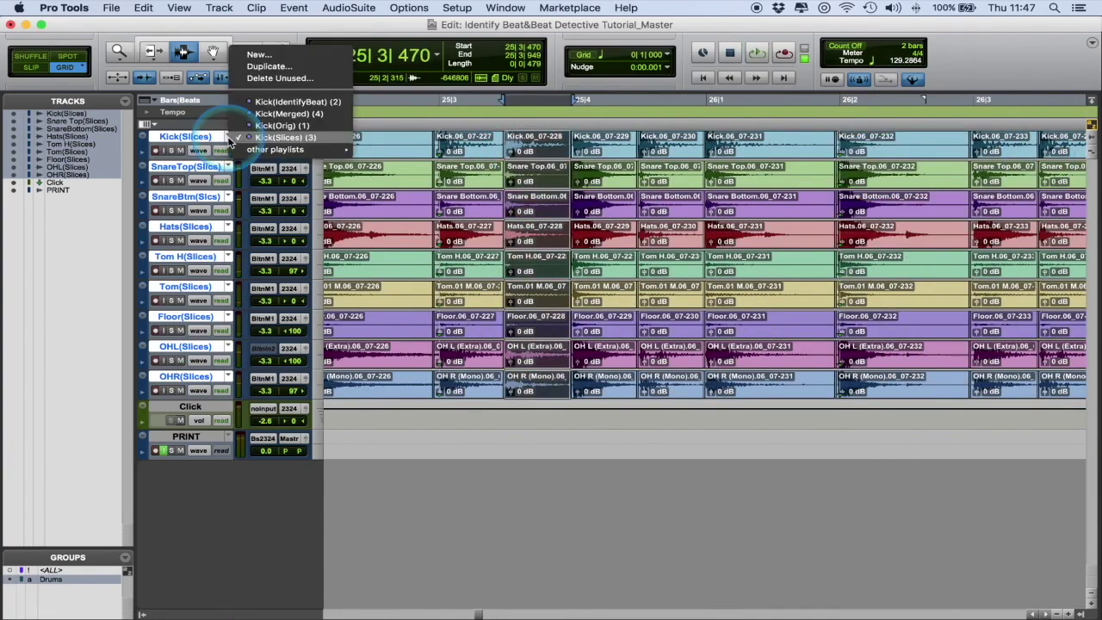
left_click(267, 125)
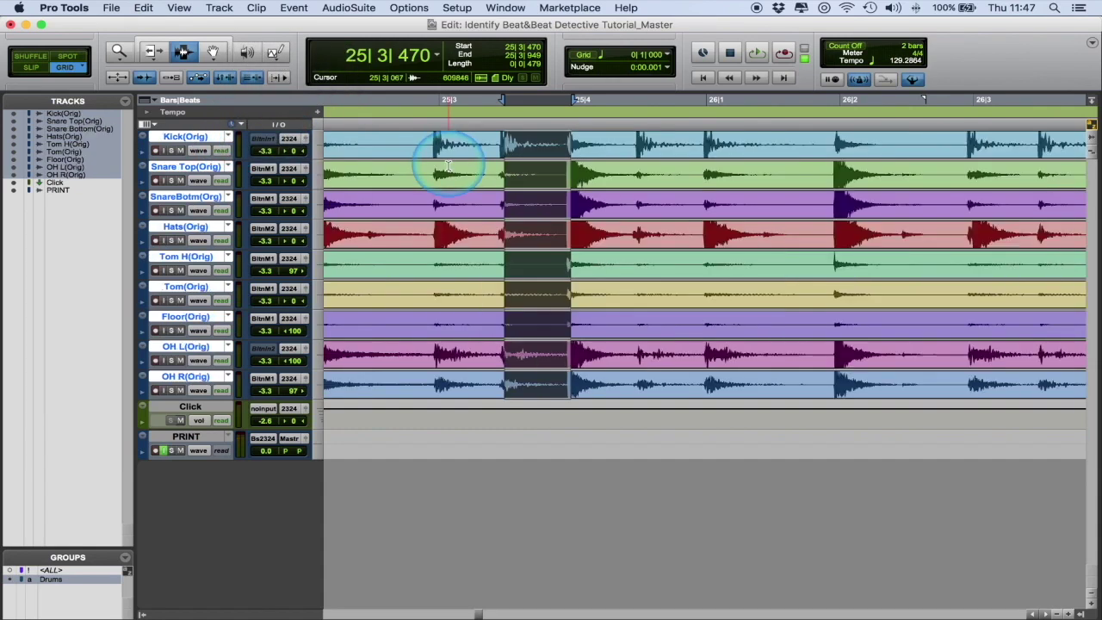
key("Return")
key("r")
key("r")
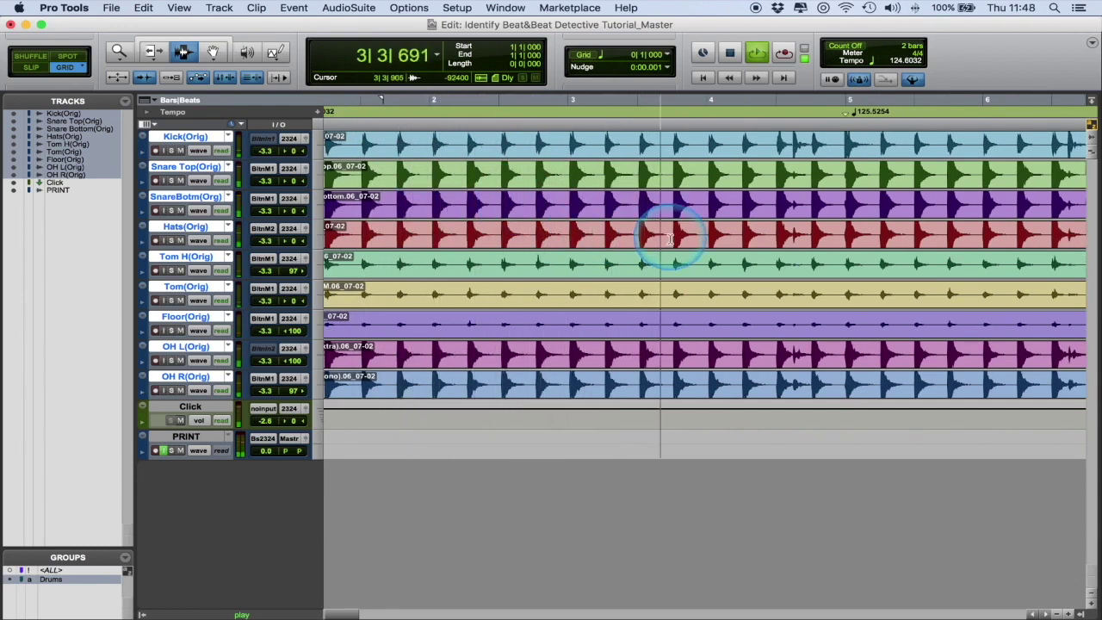
key("super+bracketleft")
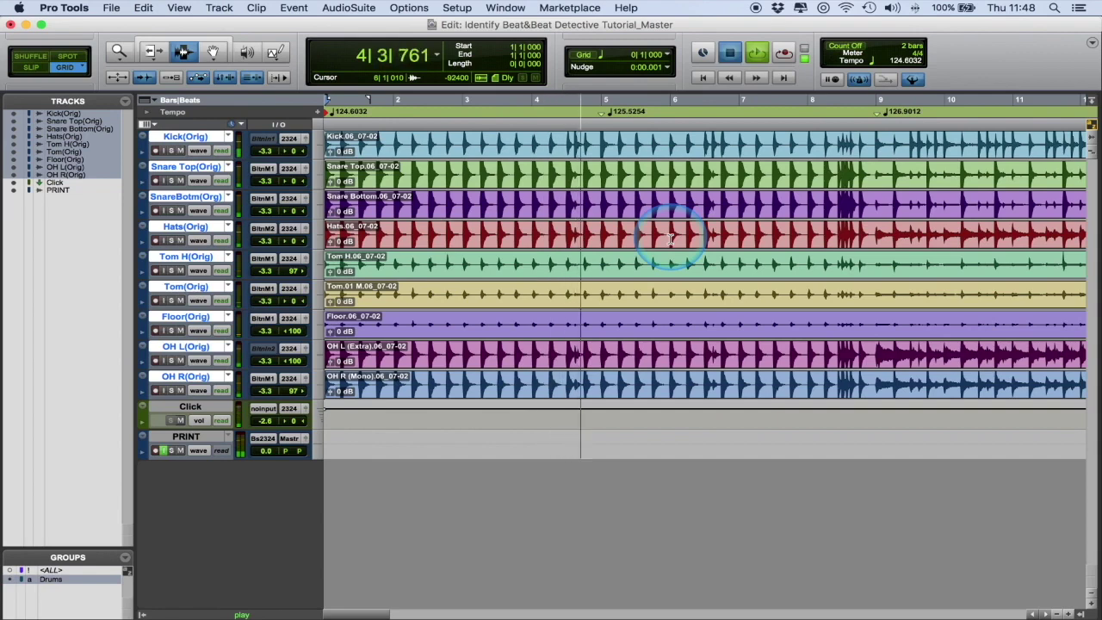
key("space")
Switch the grouped drum tracks to the Merged playlist and examine the waveforms around bar 27
left_click(228, 136)
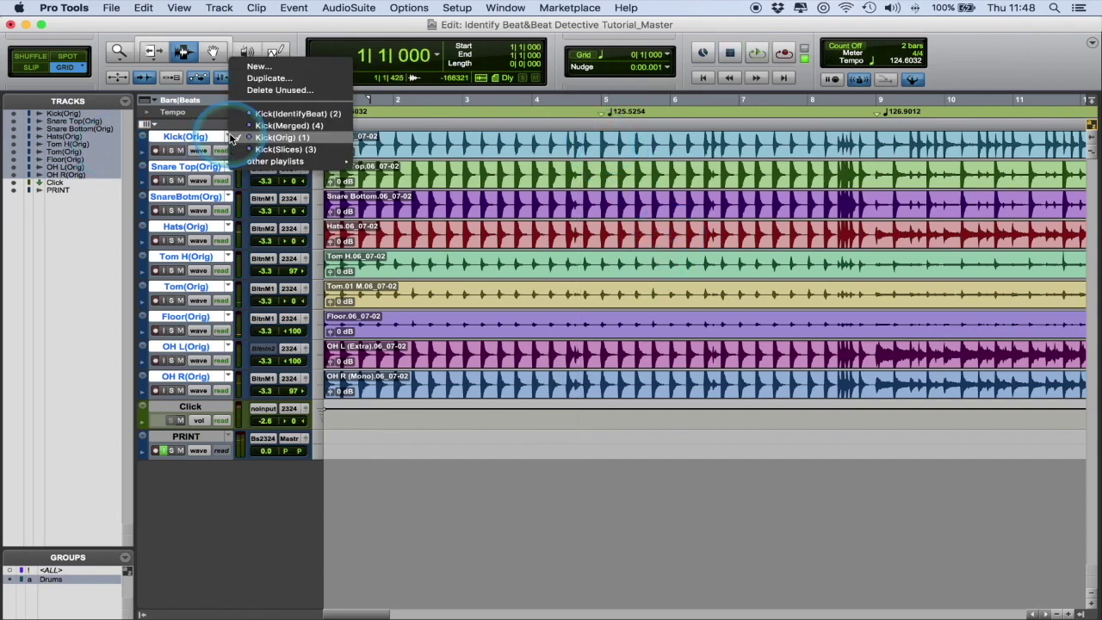
left_click(284, 133)
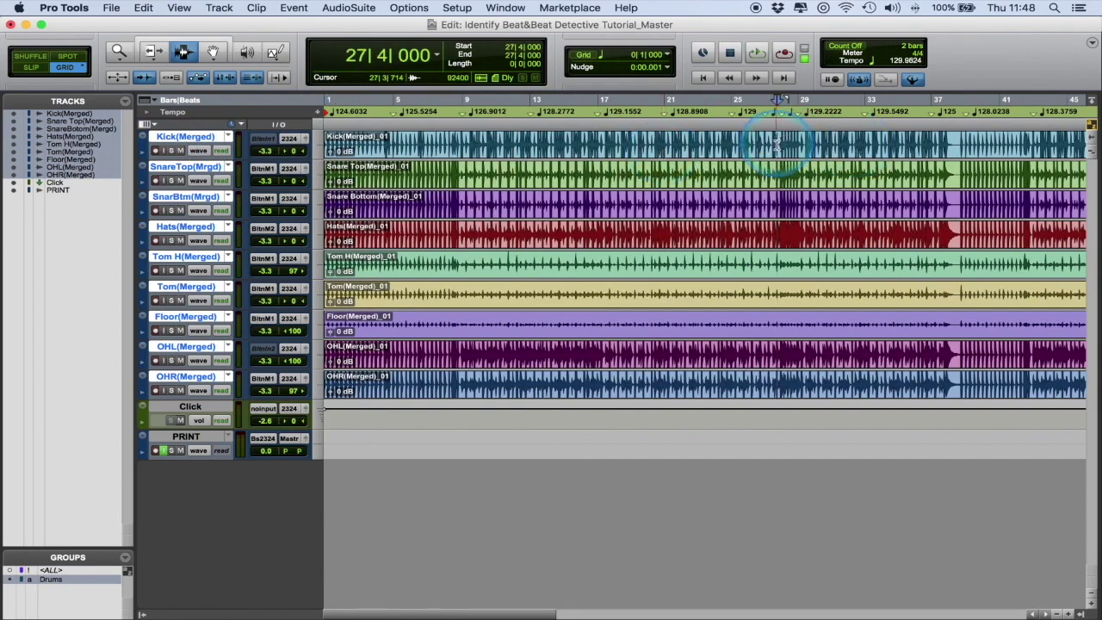
key("super+bracketright")
key("super+bracketright")
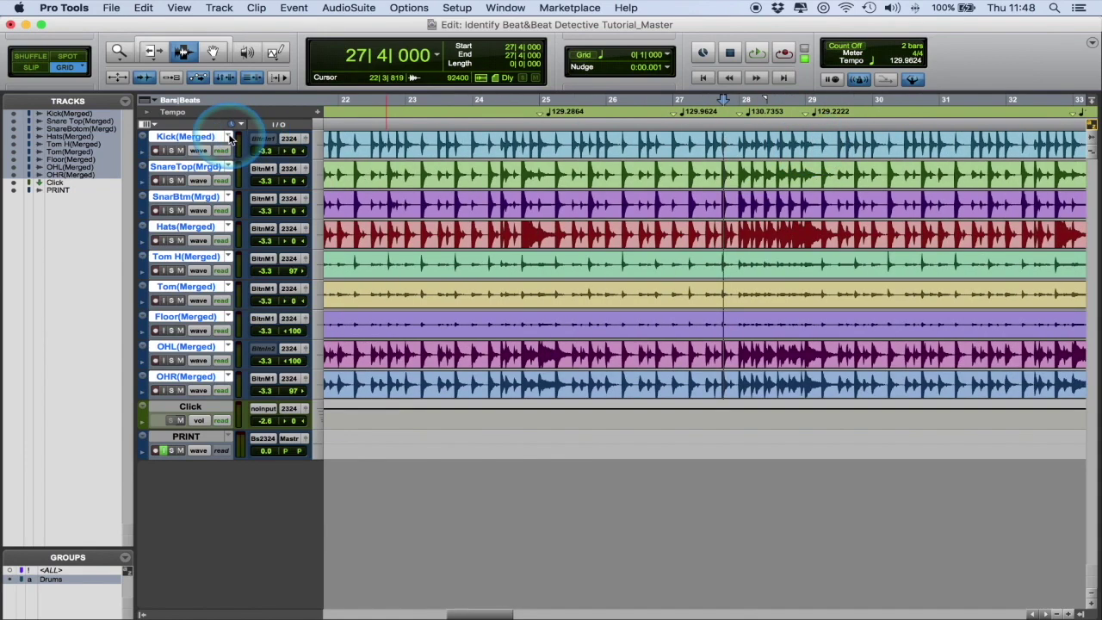
Switch the grouped drum tracks to the Slices playlist and play it from bar 27
left_click(230, 138)
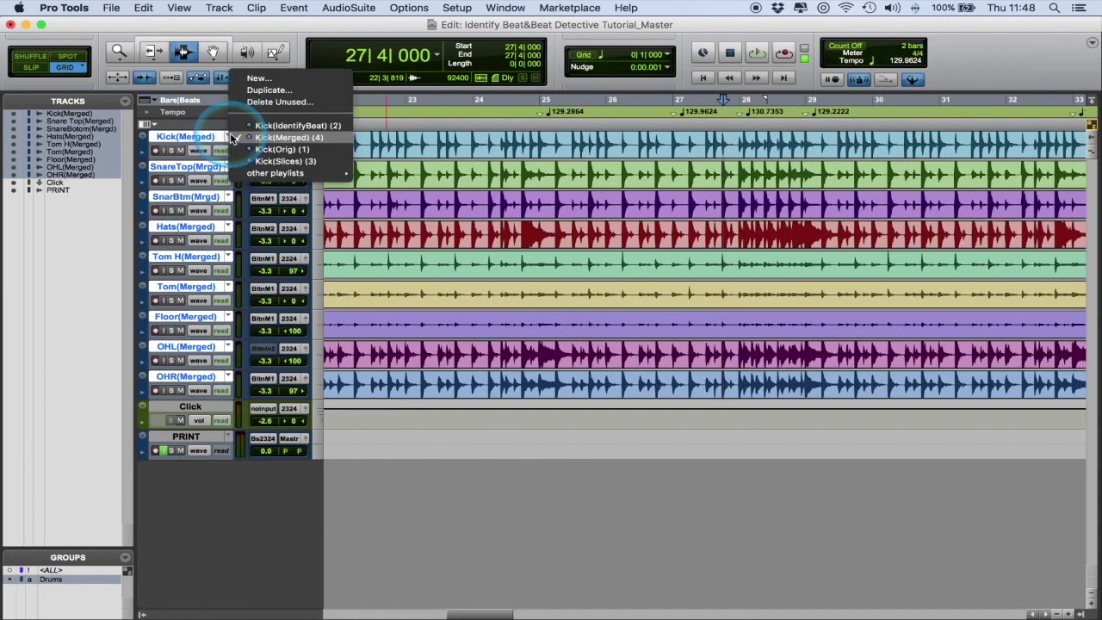
left_click(274, 161)
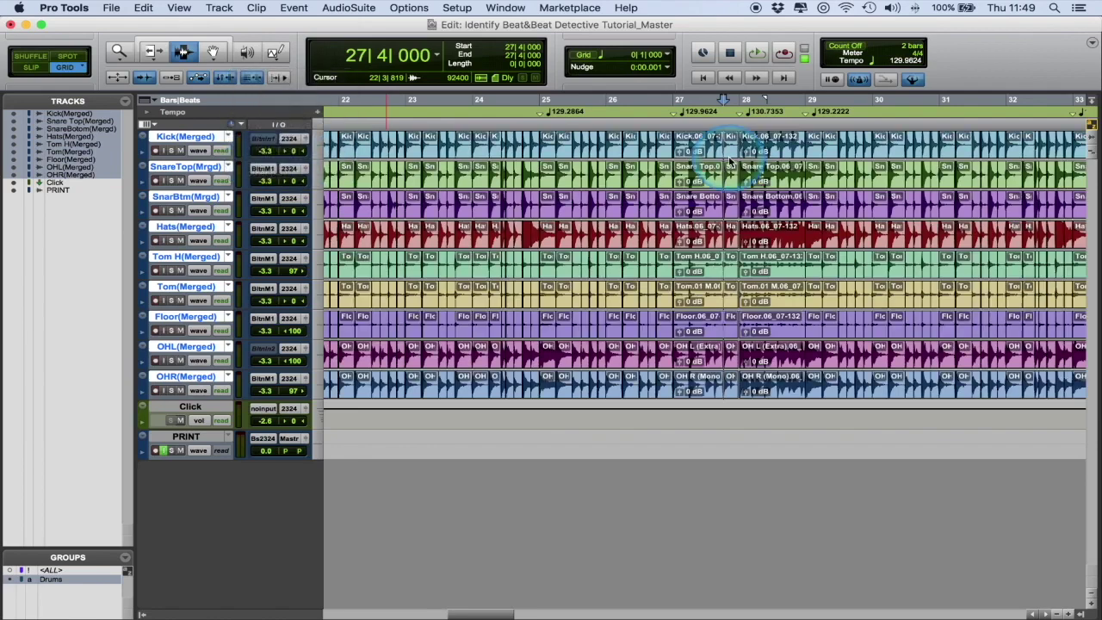
key("space")
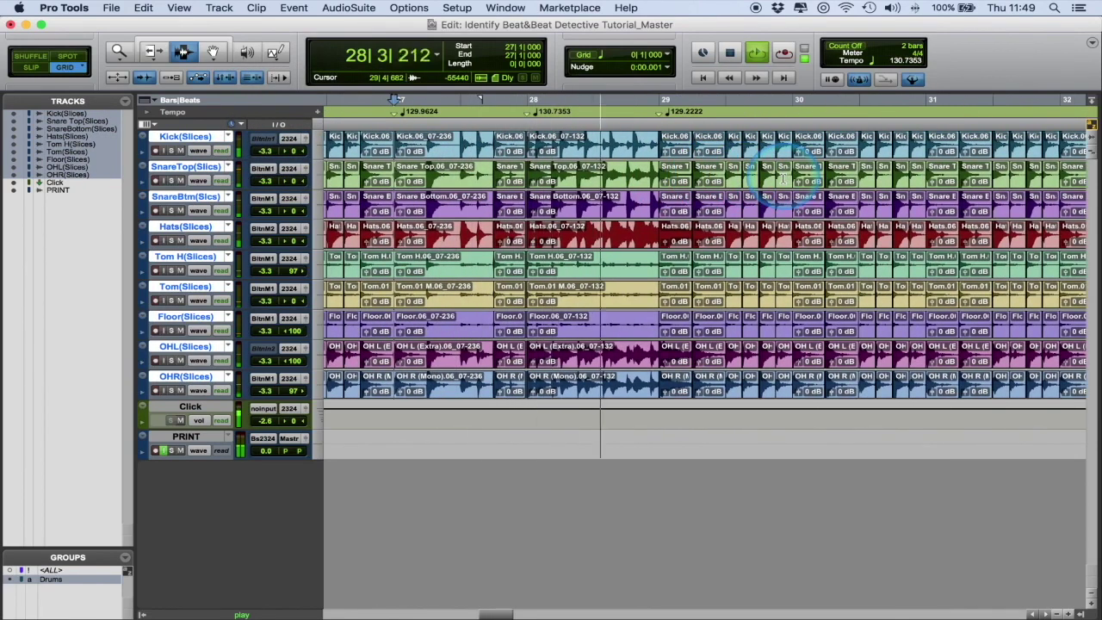
key("space")
Select the drum clip spanning 28|1|000 to 29|1|000 and examine its hits against the bar grid
double_click(604, 150)
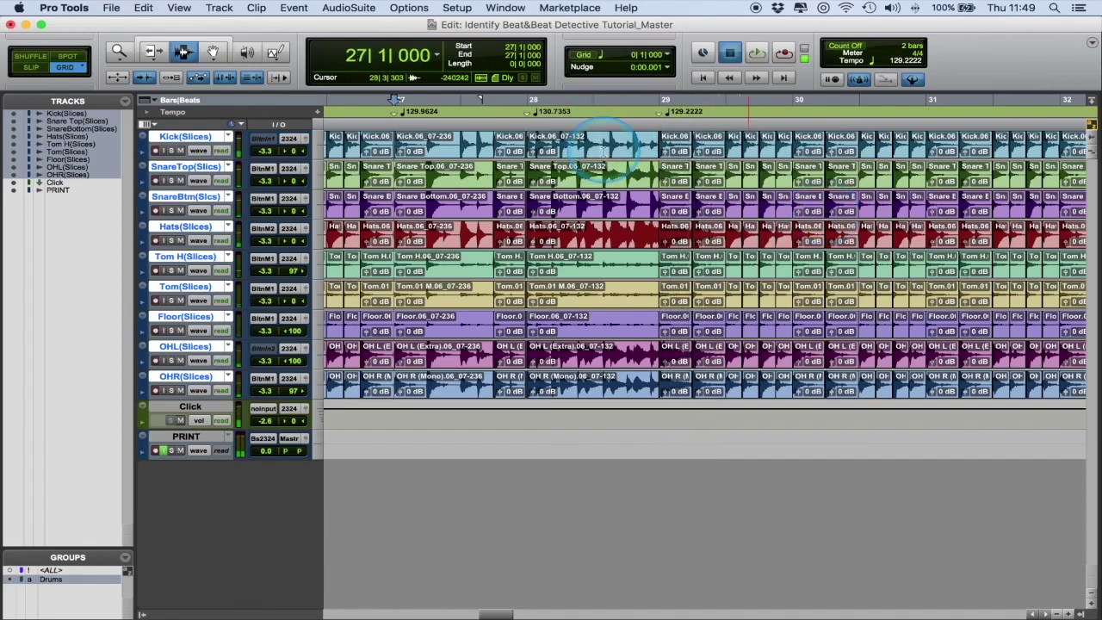
key("t")
key("t")
scroll(812, 159, "right", 4)
key("r")
key("t")
scroll(738, 160, "right", 4)
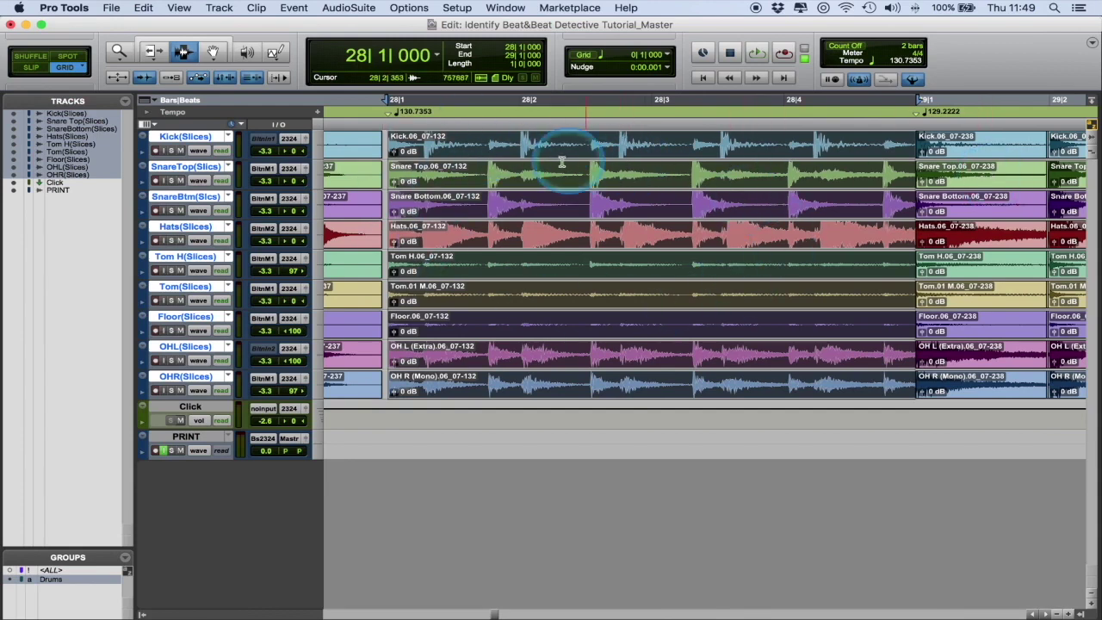
key("super+bracketleft")
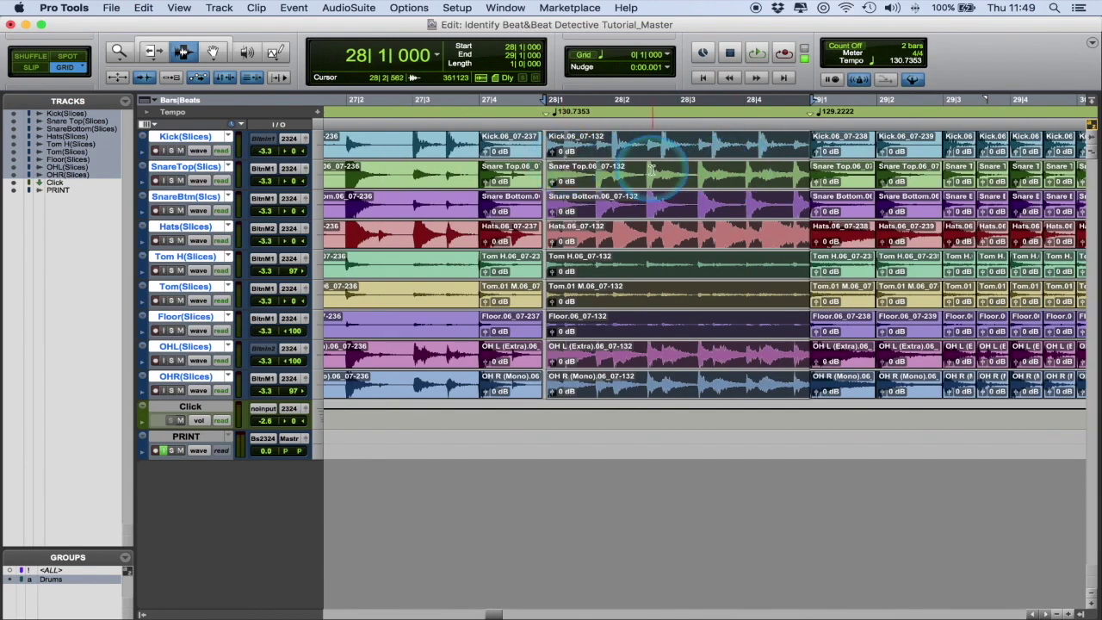
key("super+bracketleft")
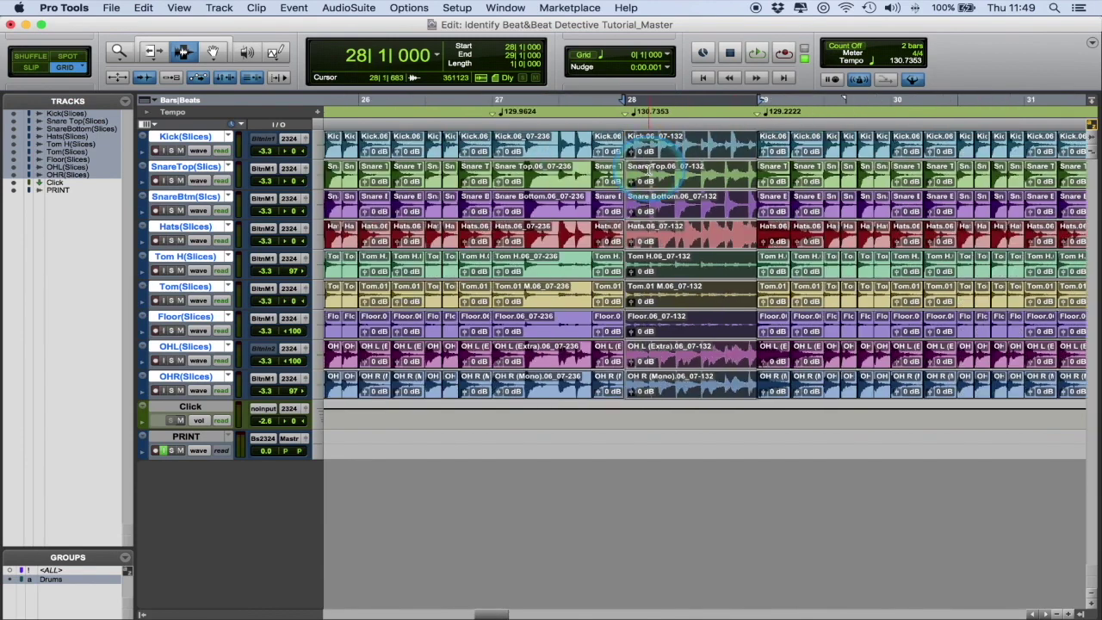
Turn off the metronome and play the sliced drums from 27|1|000
left_click(485, 129)
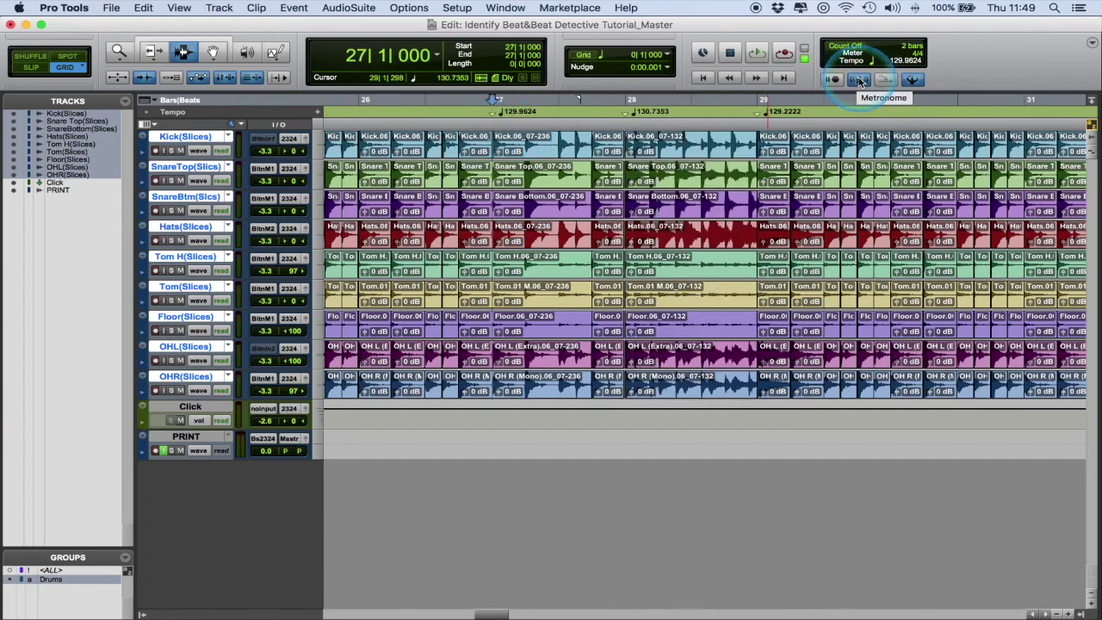
key("space")
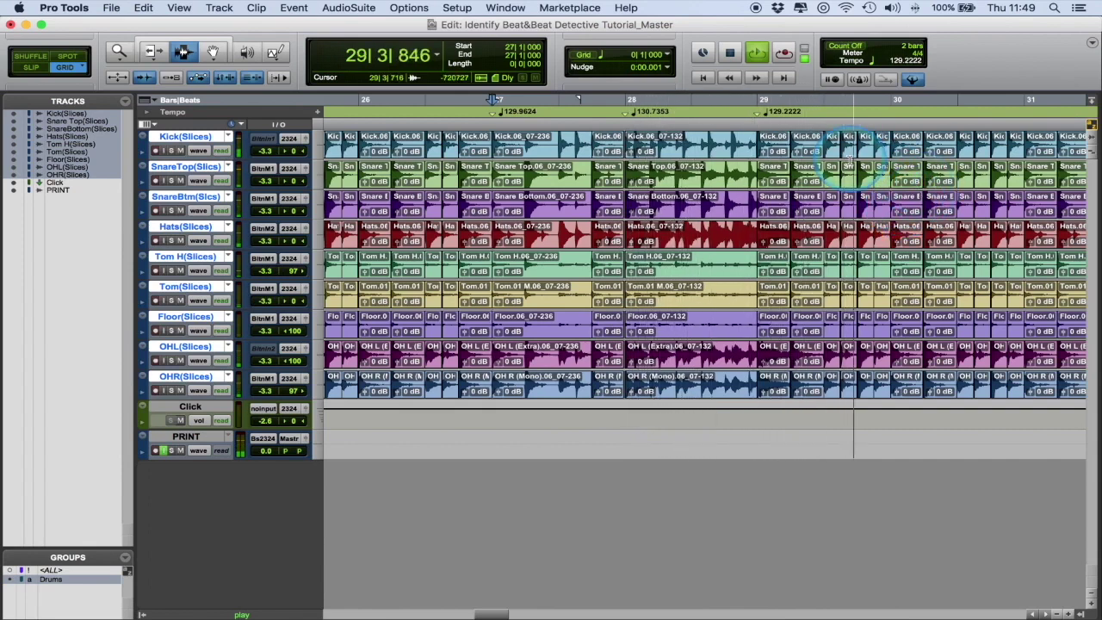
key("space")
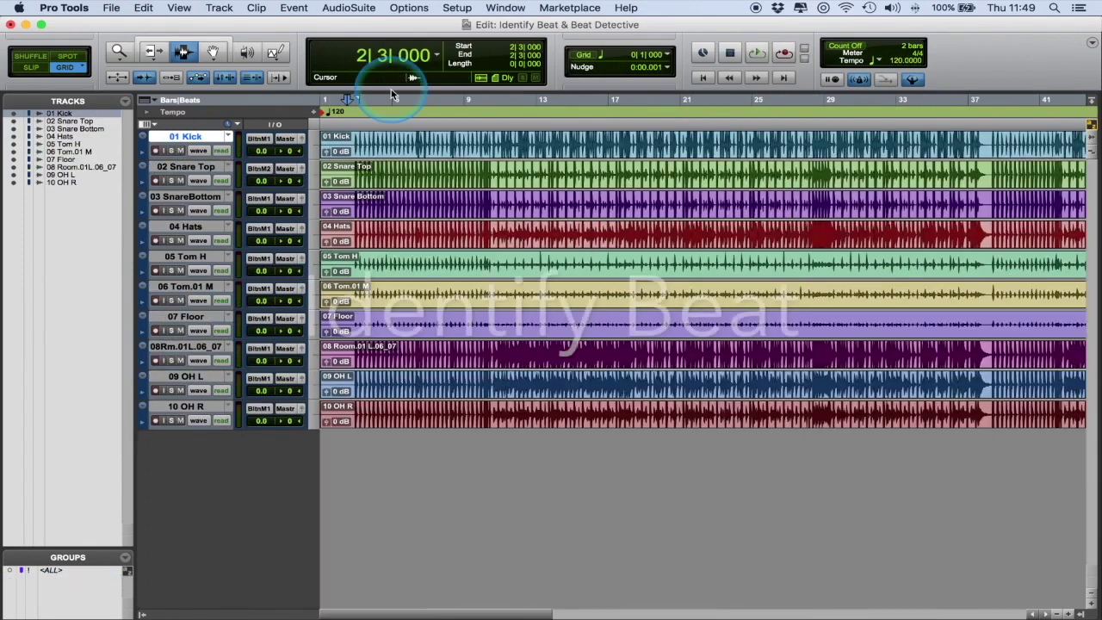
In the Identify Beat & Beat Detective session, examine how the drum tracks line up with the bars and the tempo ruler
key("r")
key("t")
key("t")
key("t")
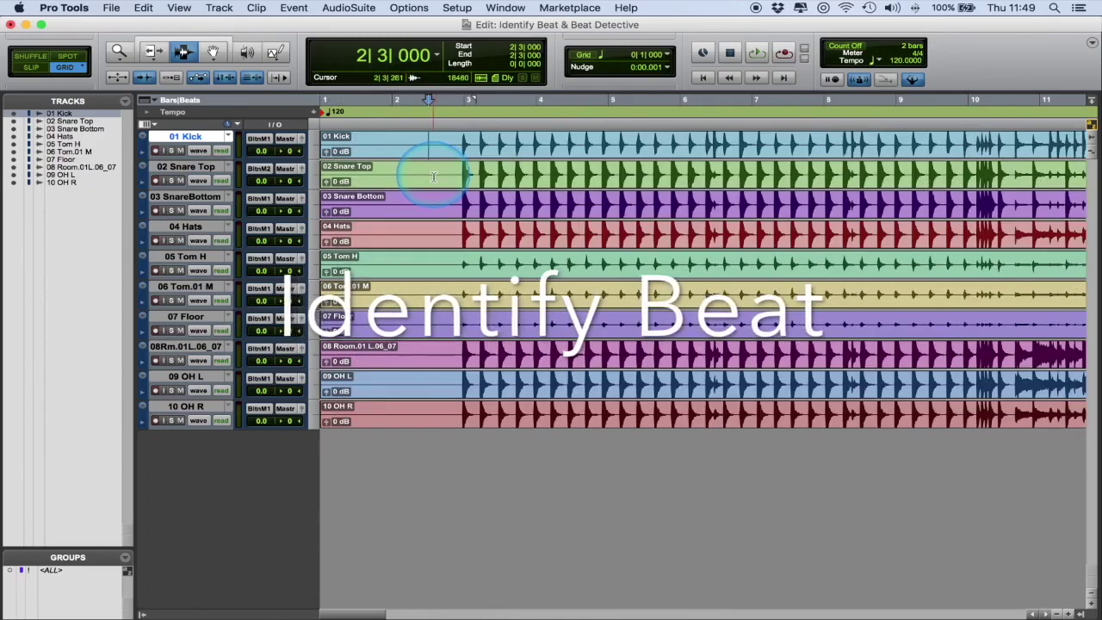
key("super+bracketleft")
key("super+bracketleft")
key("super+bracketleft")
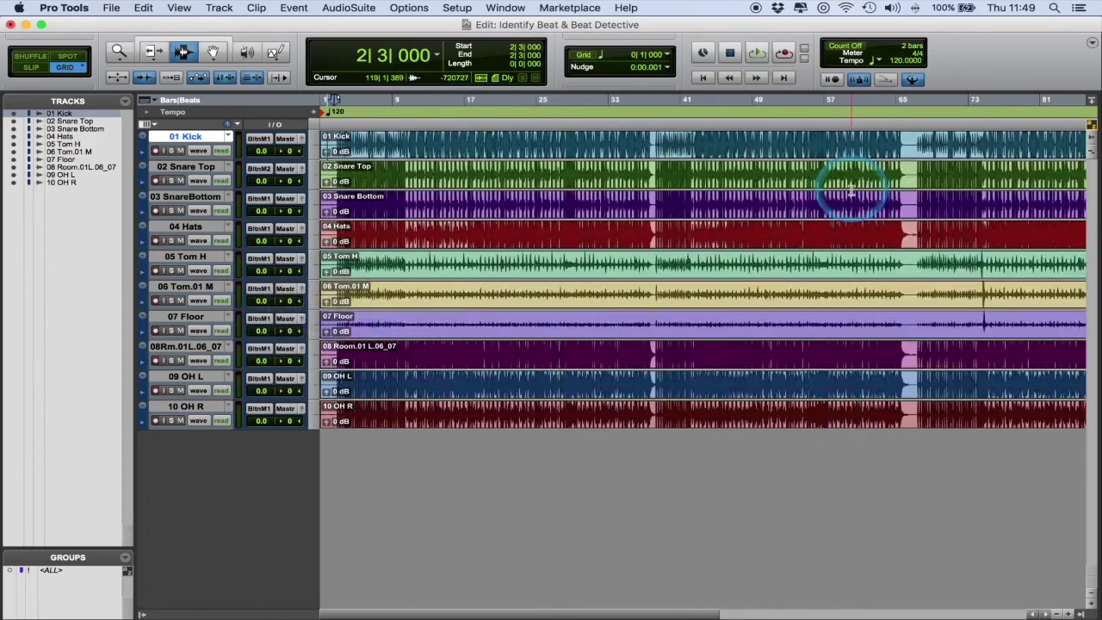
left_click(324, 110)
left_click(628, 117)
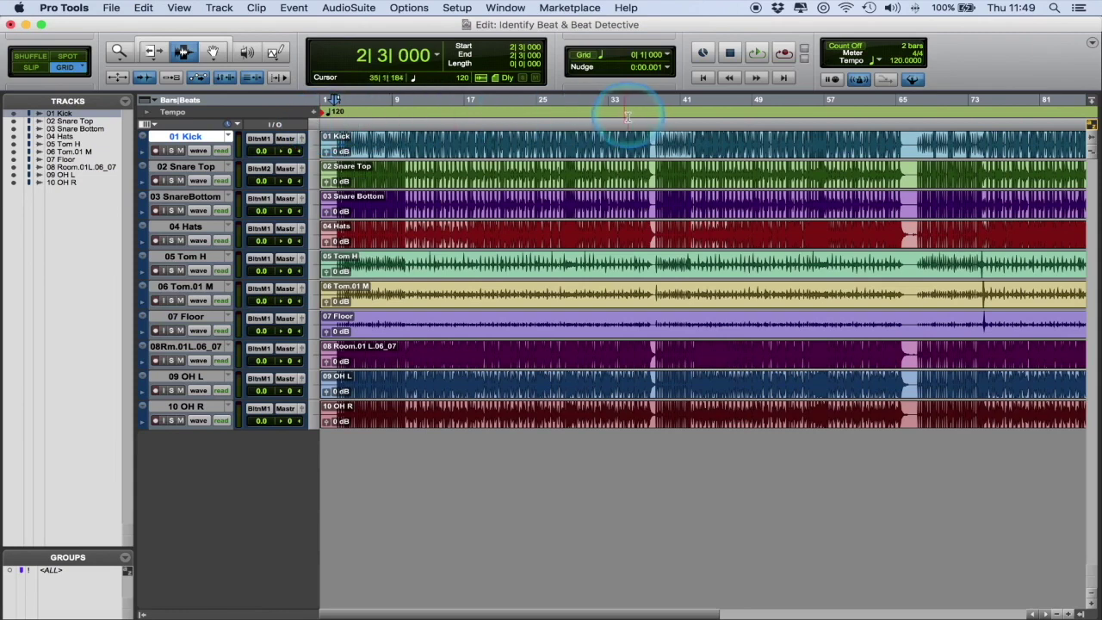
left_click(479, 115)
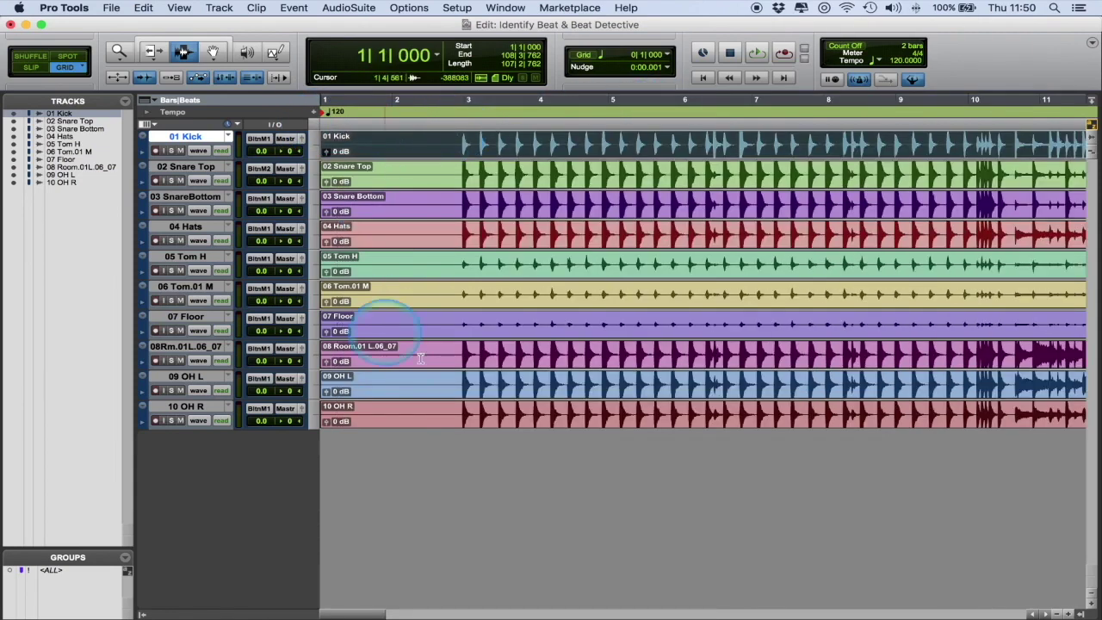
Select all ten drum tracks, from 01 Kick through 10 OH R
key("r")
key("r")
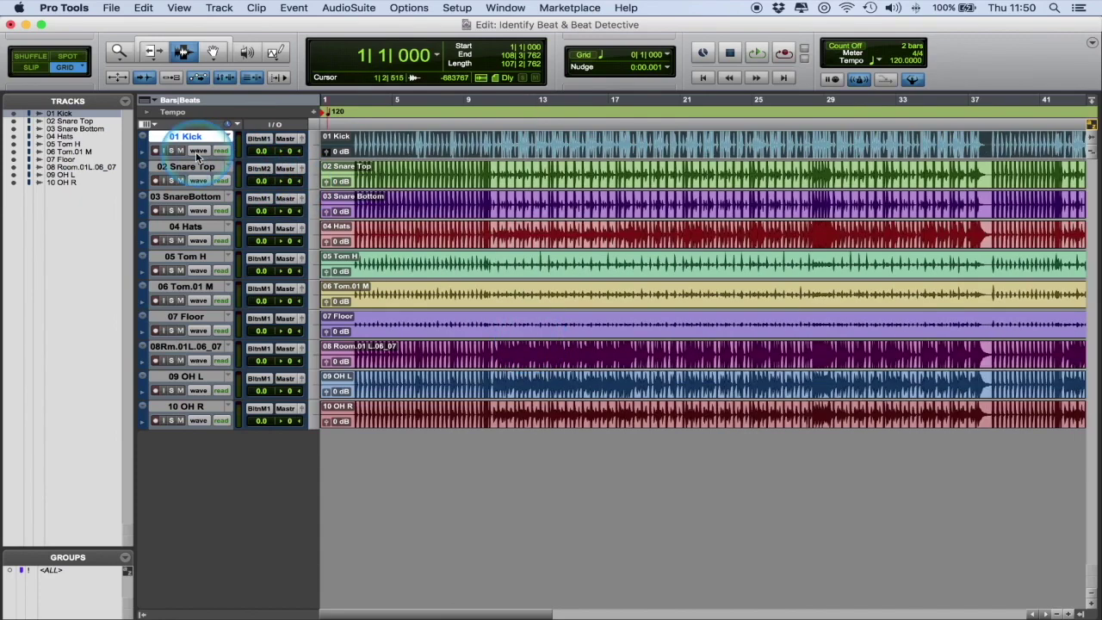
left_click(209, 408, "shift")
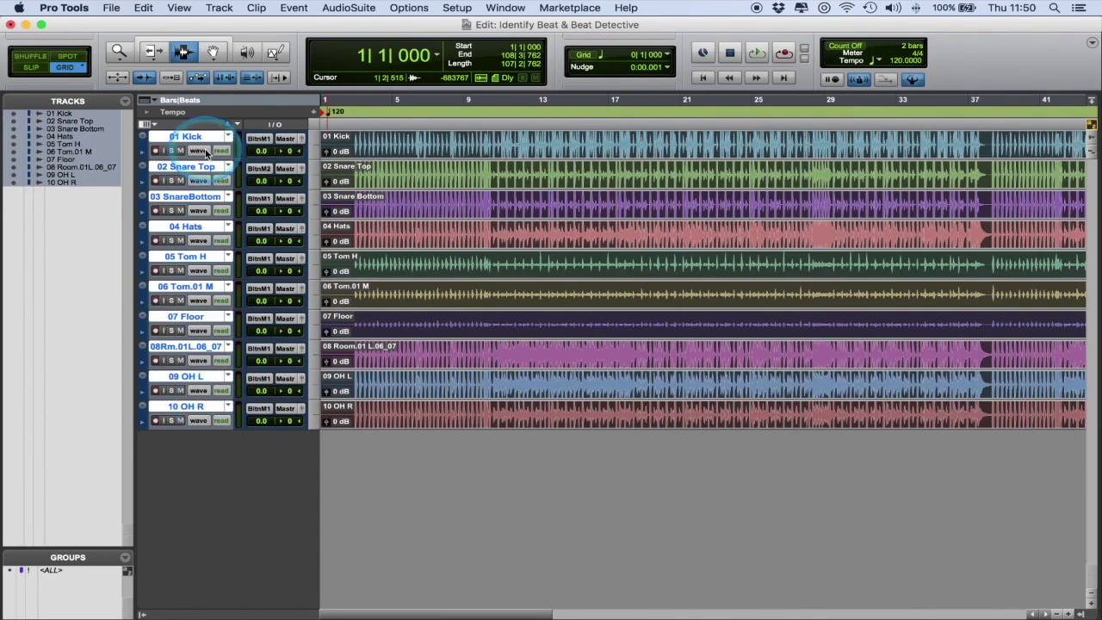
key("t")
key("t")
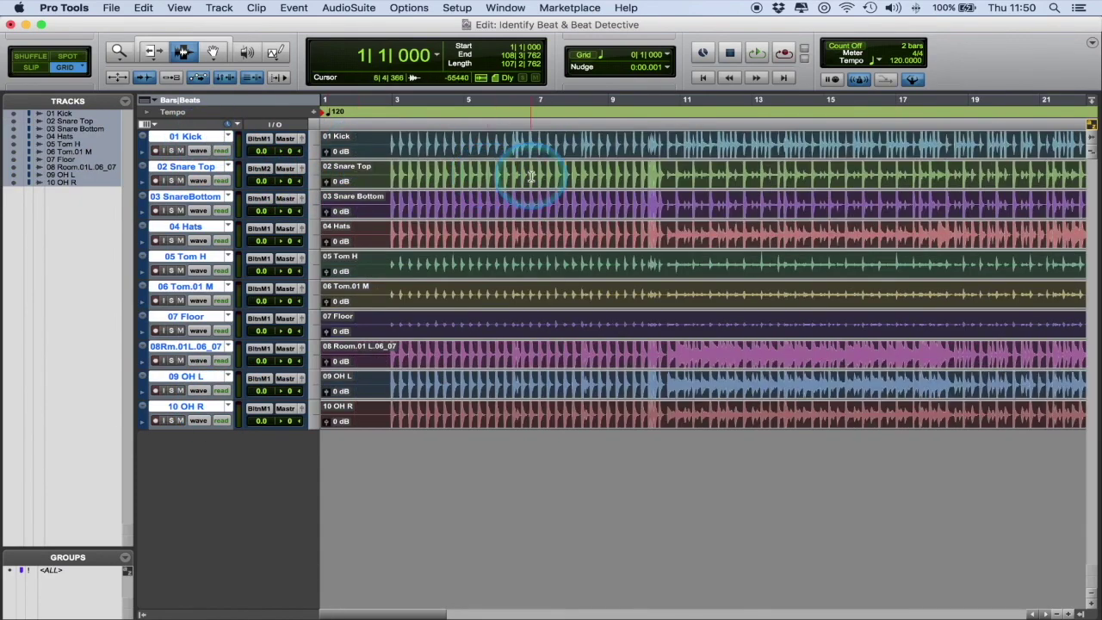
scroll(531, 176, "right", 1)
scroll(365, 176, "left", 1)
Create a Mix/Edit group named Drums from the ten selected tracks
left_click(181, 138)
key("super+g")
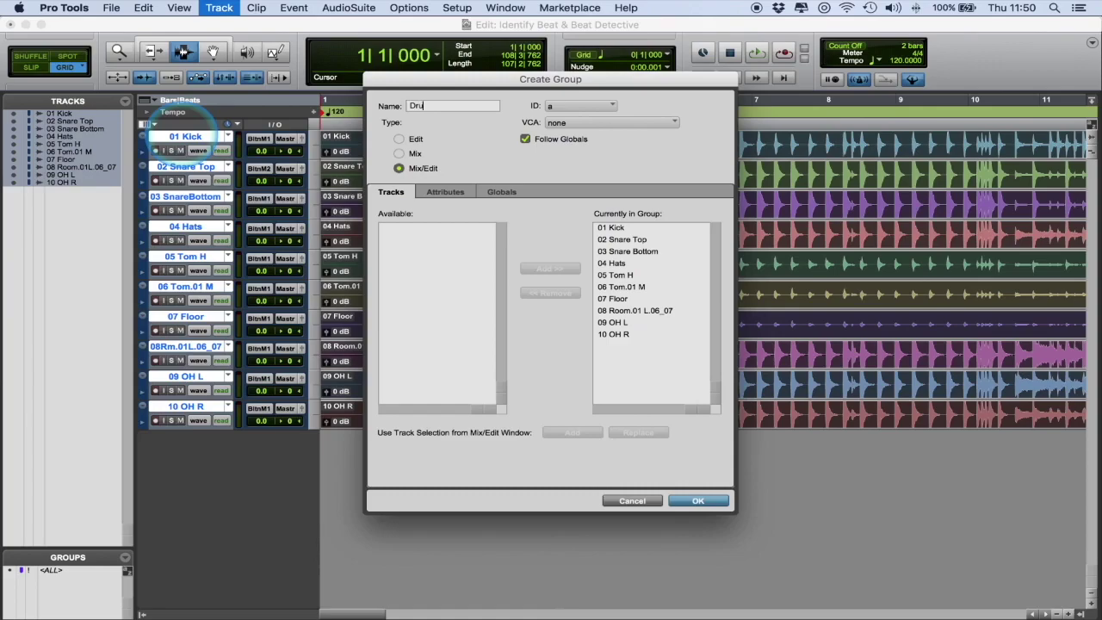
key("Return")
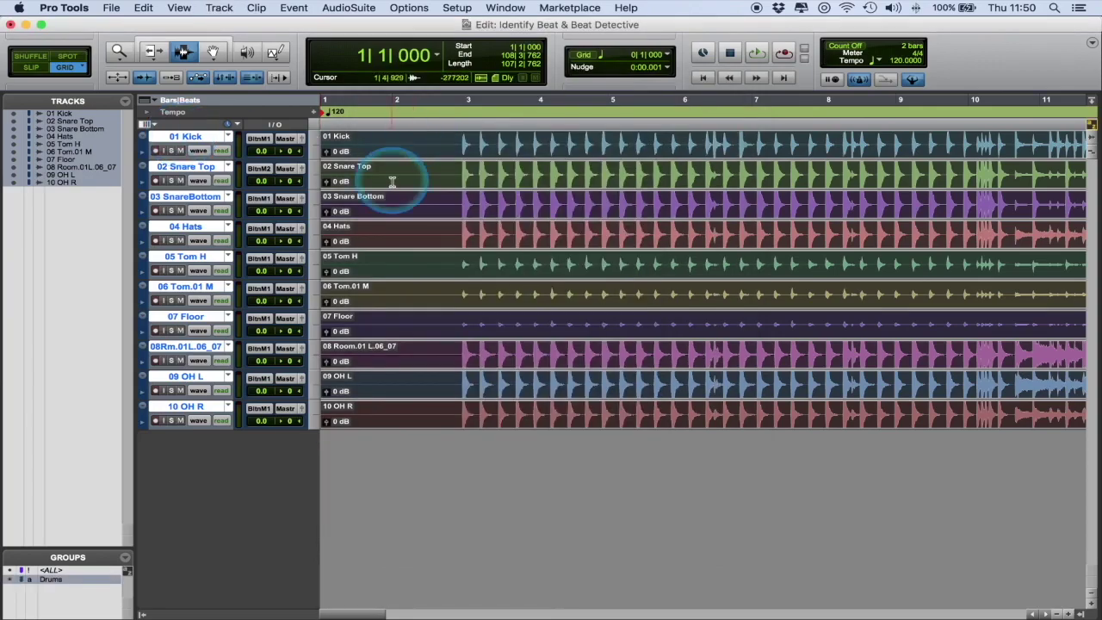
Activate the Trim tool and switch the edit mode back and forth between Slip and Grid
left_click(122, 86)
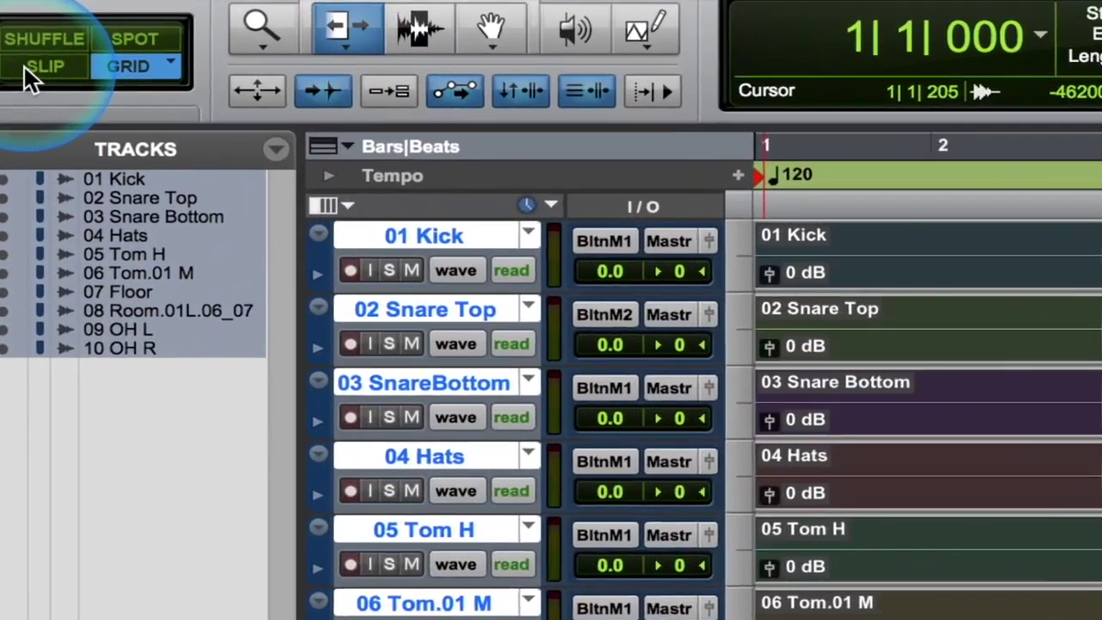
left_click(24, 67)
left_click(197, 74)
left_click(81, 74)
left_click(197, 78)
left_click(74, 78)
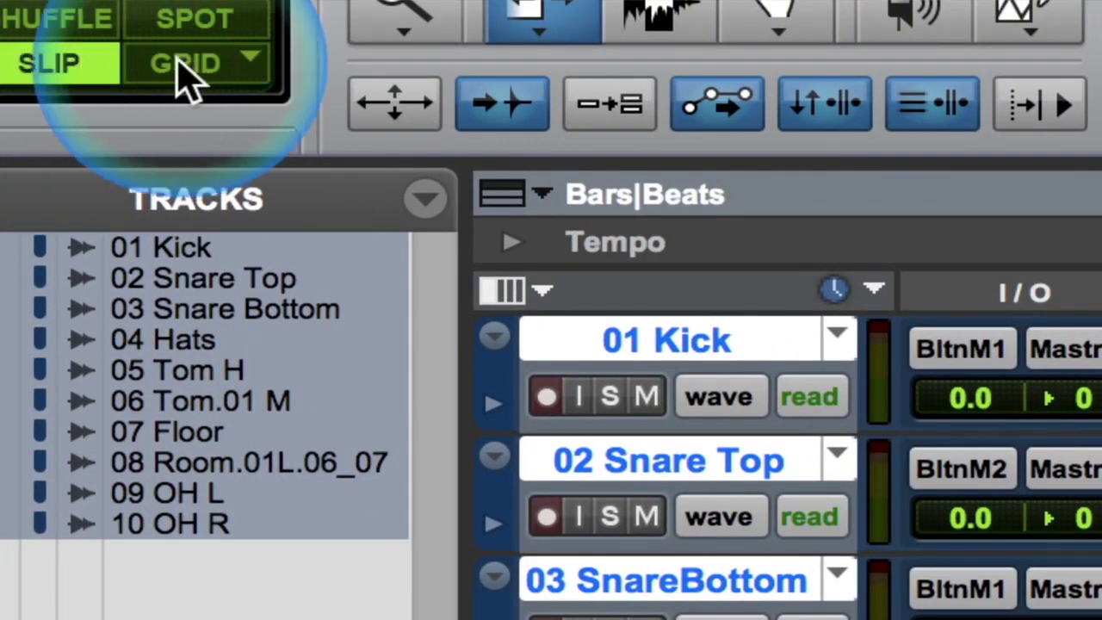
left_click(179, 74)
left_click(74, 74)
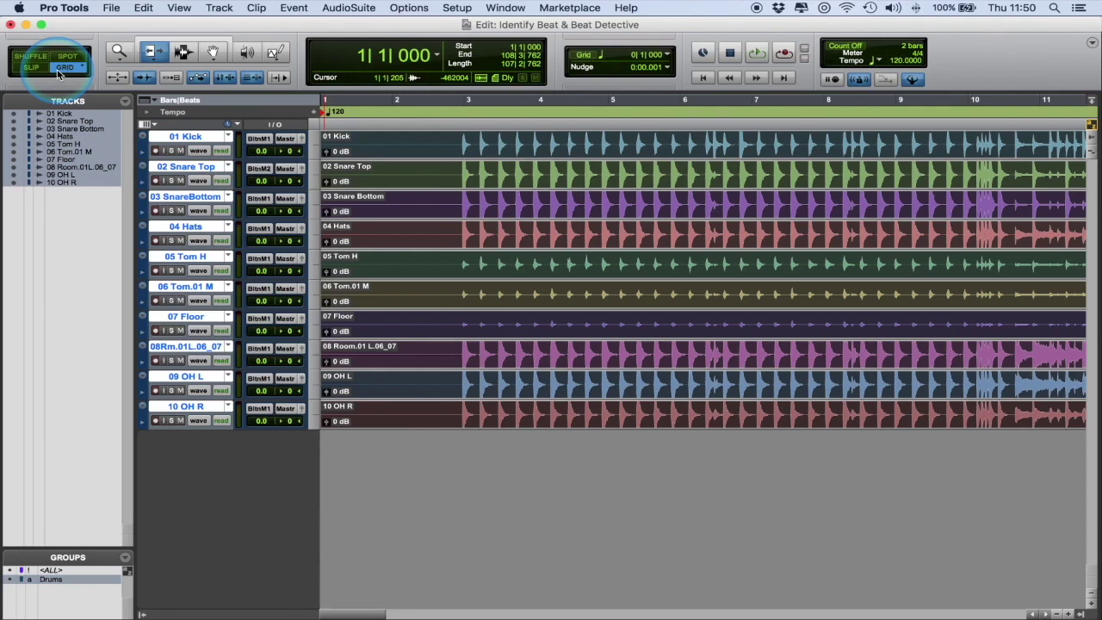
Set the edit mode to Slip and trim the start of the grouped drum clips to 2|1|133
scroll(60, 74, "right", 2)
key("F1")
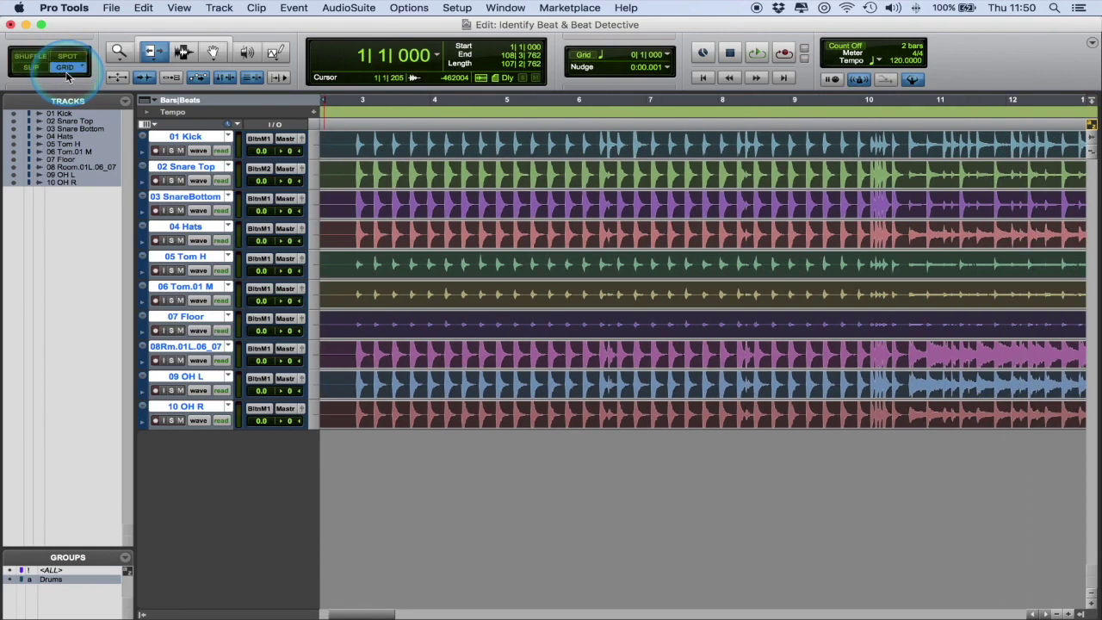
left_click(66, 72)
scroll(67, 76, "right", 2)
left_click(35, 67)
scroll(38, 69, "left", 4)
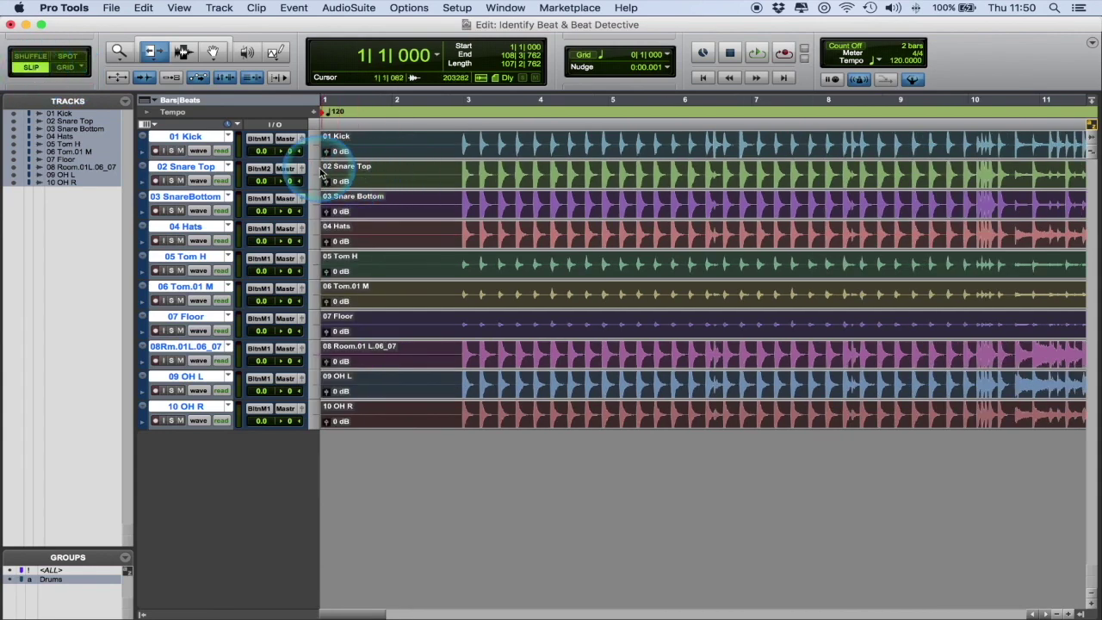
left_click_drag(334, 177, 397, 185)
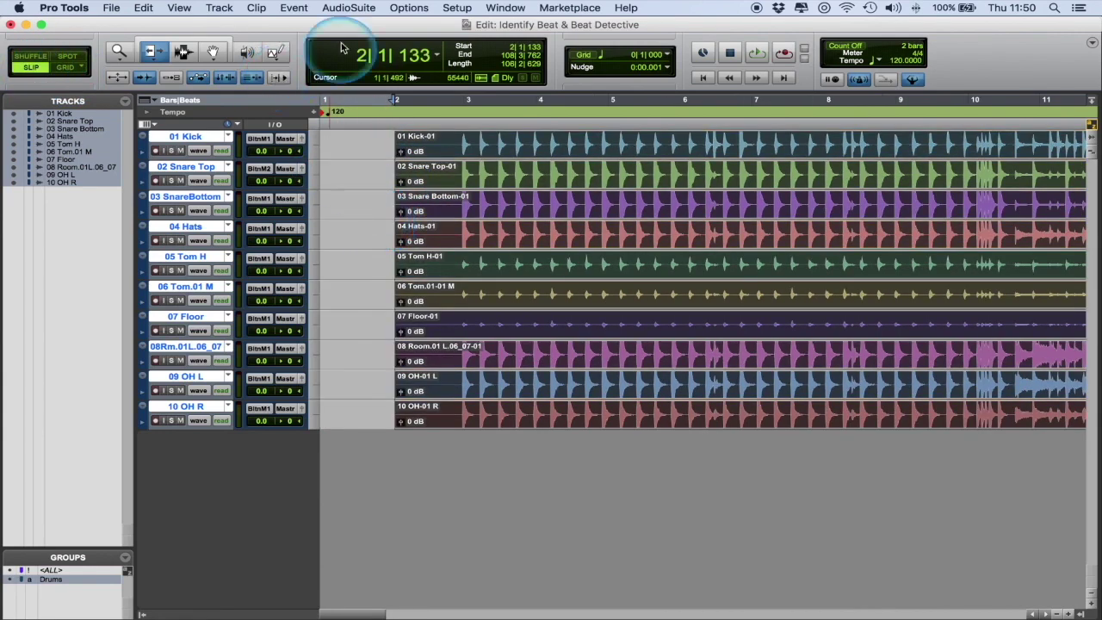
Trim the start of the grouped drum clips tightly to the first hit at 2|4|914
left_click(294, 8)
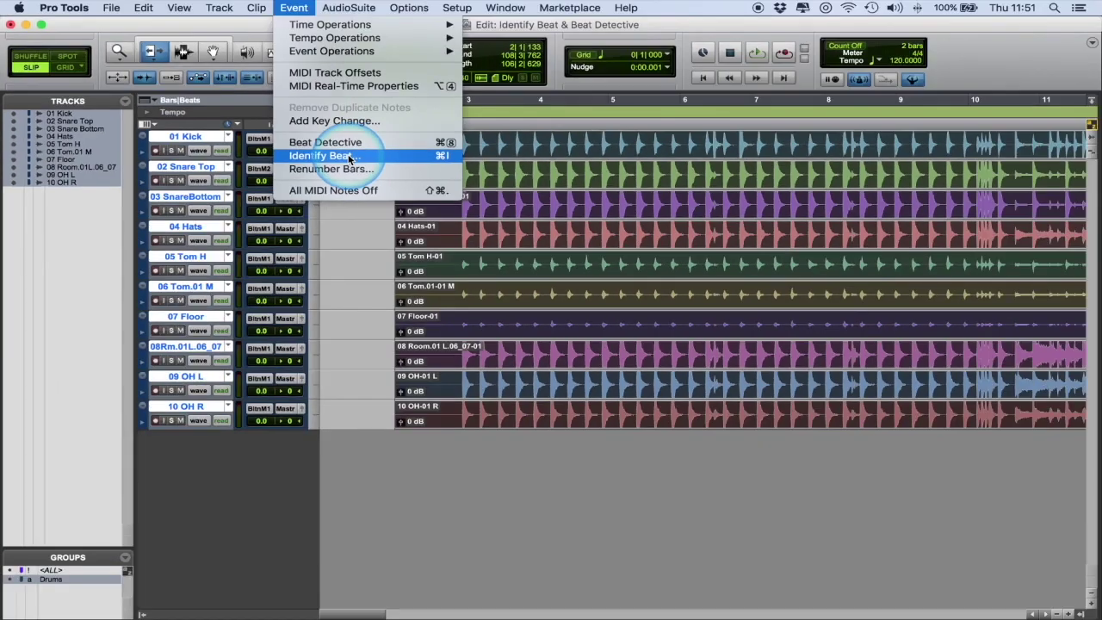
left_click(421, 146)
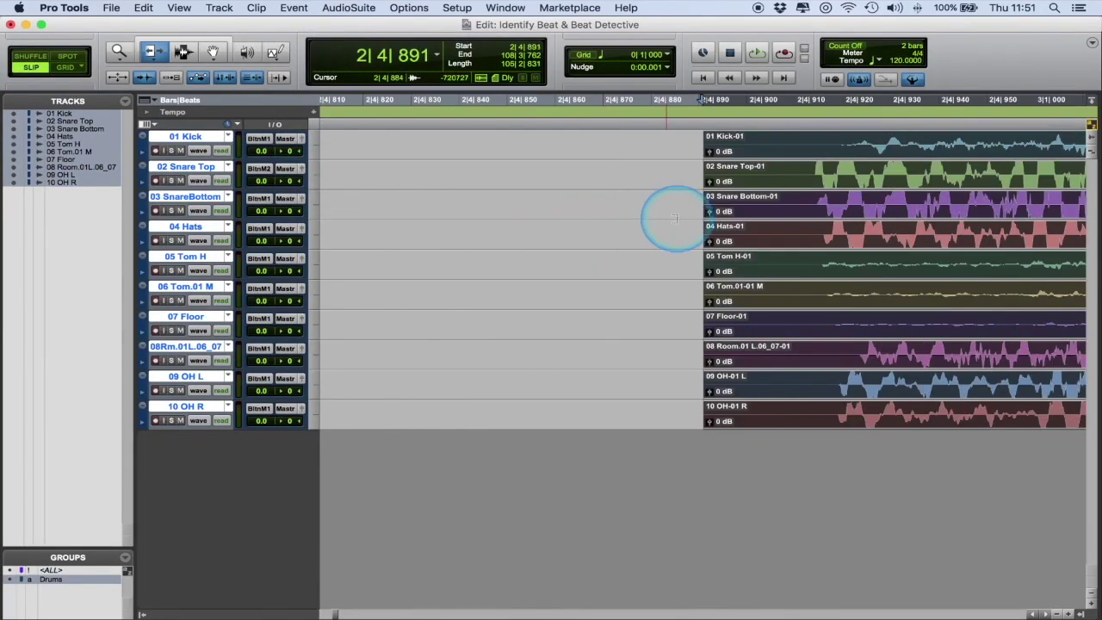
mouse_move(711, 219)
left_mouse_down()
mouse_move(792, 228)
mouse_move(536, 206)
mouse_move(551, 219)
mouse_move(628, 221)
left_mouse_up()
key("super+bracketright")
key("super+bracketright")
key("super+bracketright")
left_click_drag(720, 212, 834, 218)
key("super+z")
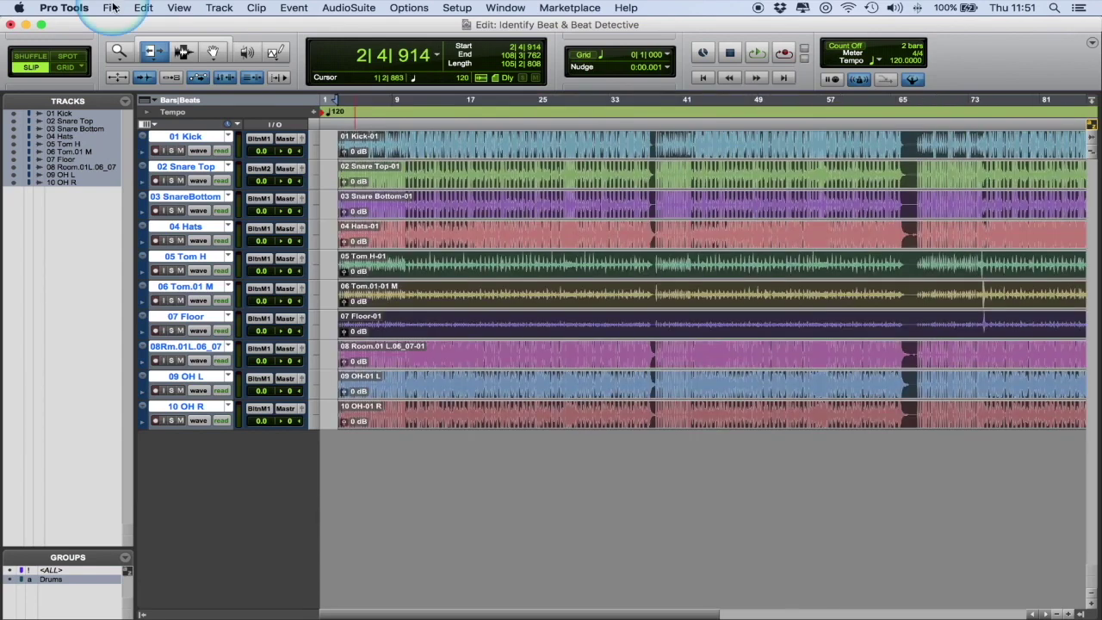
Save the session under the new name Identify Beat & Beat Detective_IMPORT
left_click(110, 8)
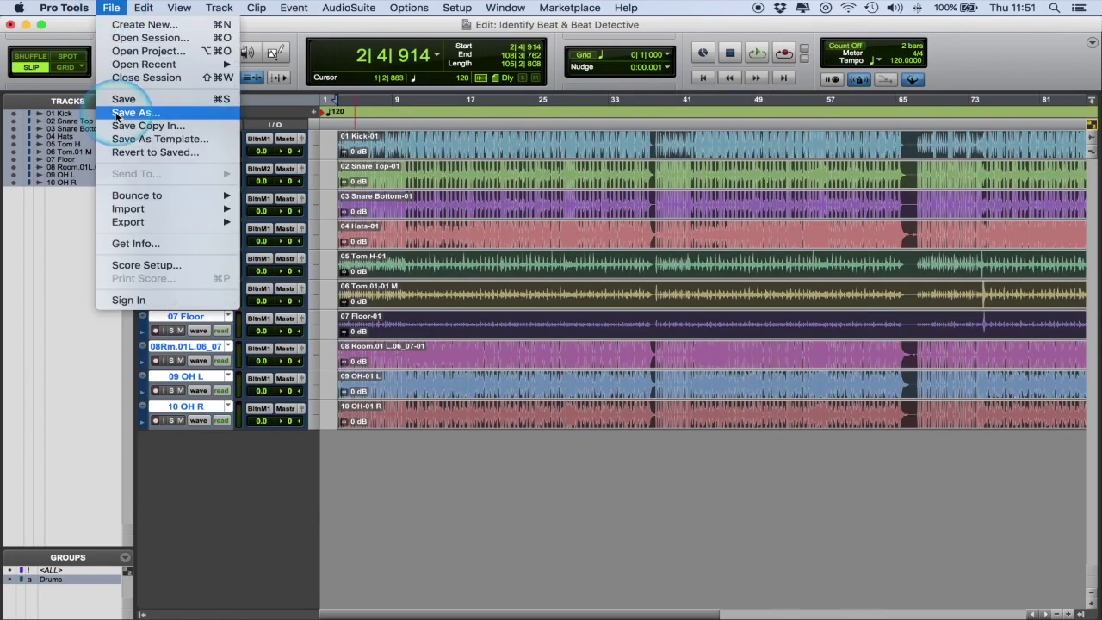
left_click(120, 113)
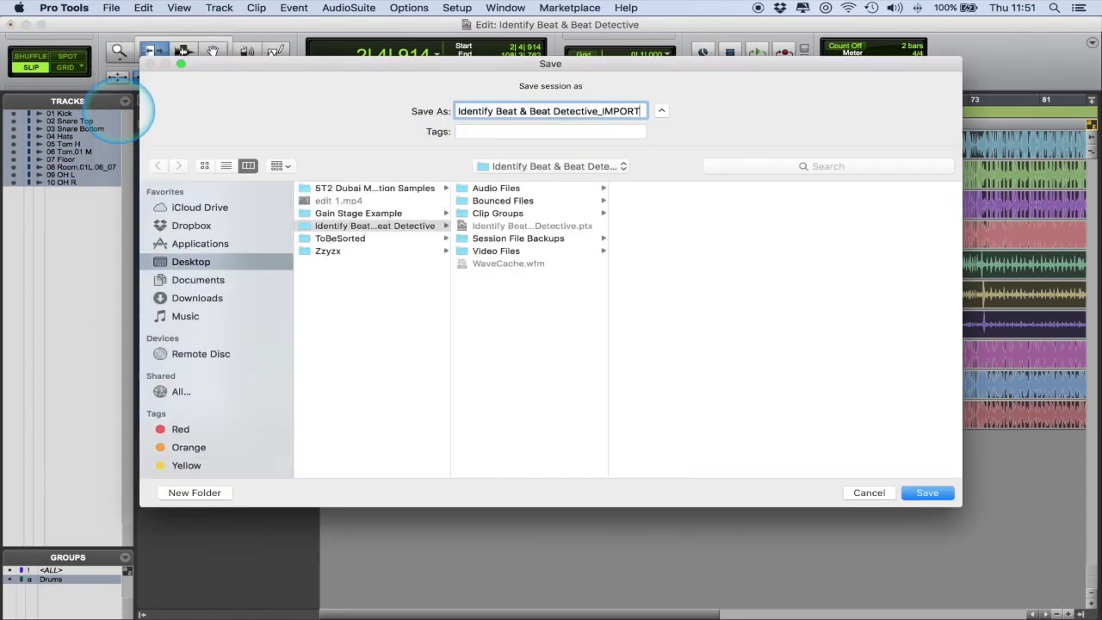
key("Return")
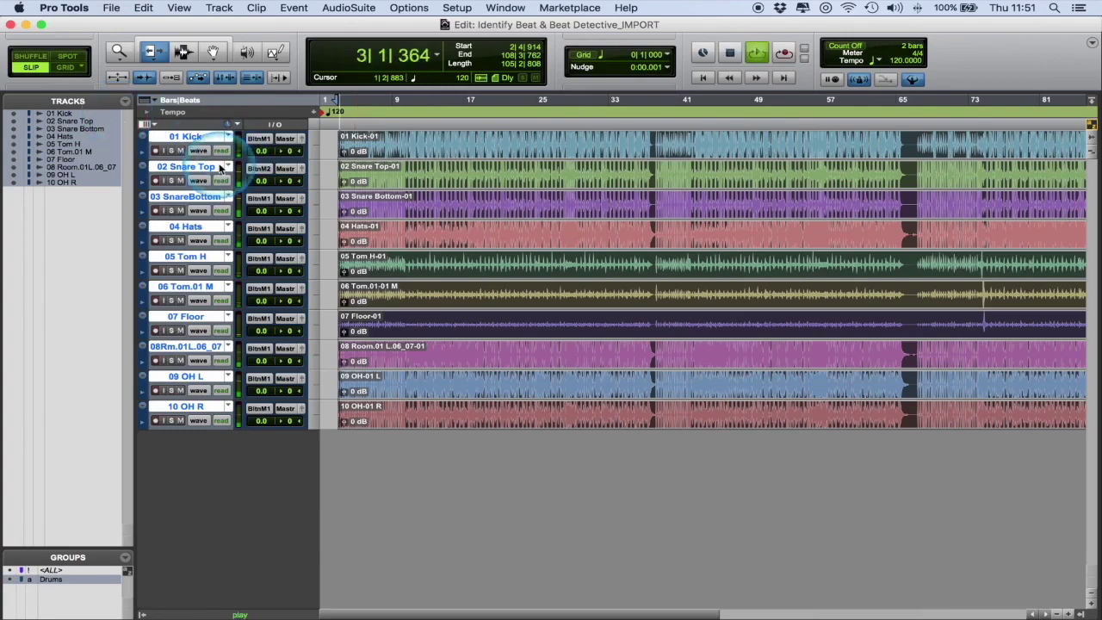
Play the drums from the trimmed clip start and inspect the opening hits up close
key("super+bracketright")
key("super+bracketright")
key("super+bracketright")
key("super+bracketright")
key("super+bracketright")
key("space")
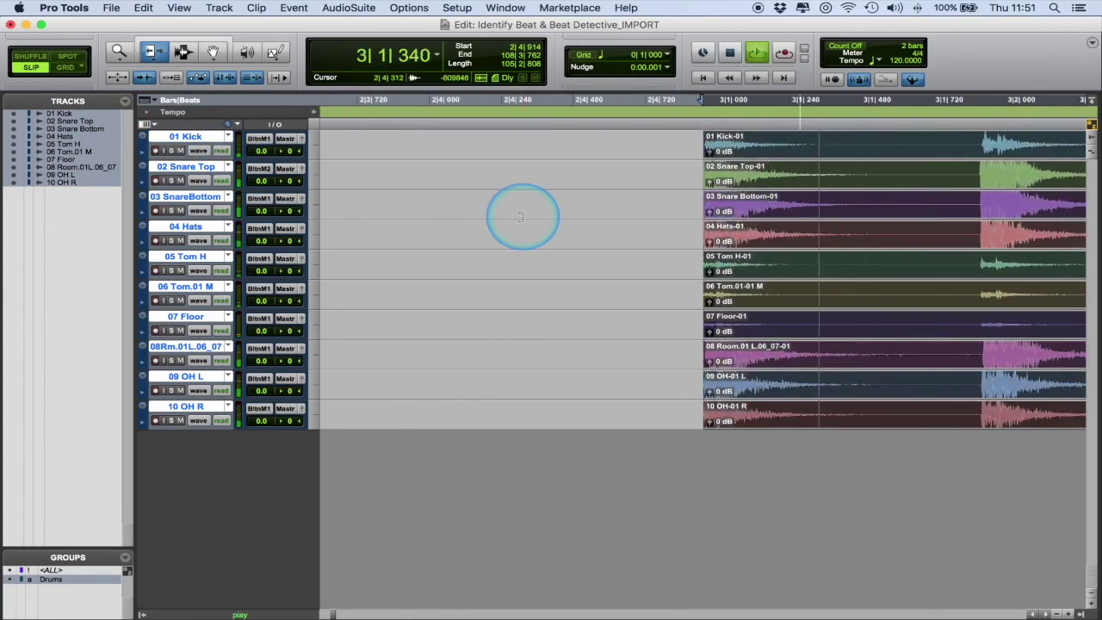
key("super+bracketleft")
key("super+bracketleft")
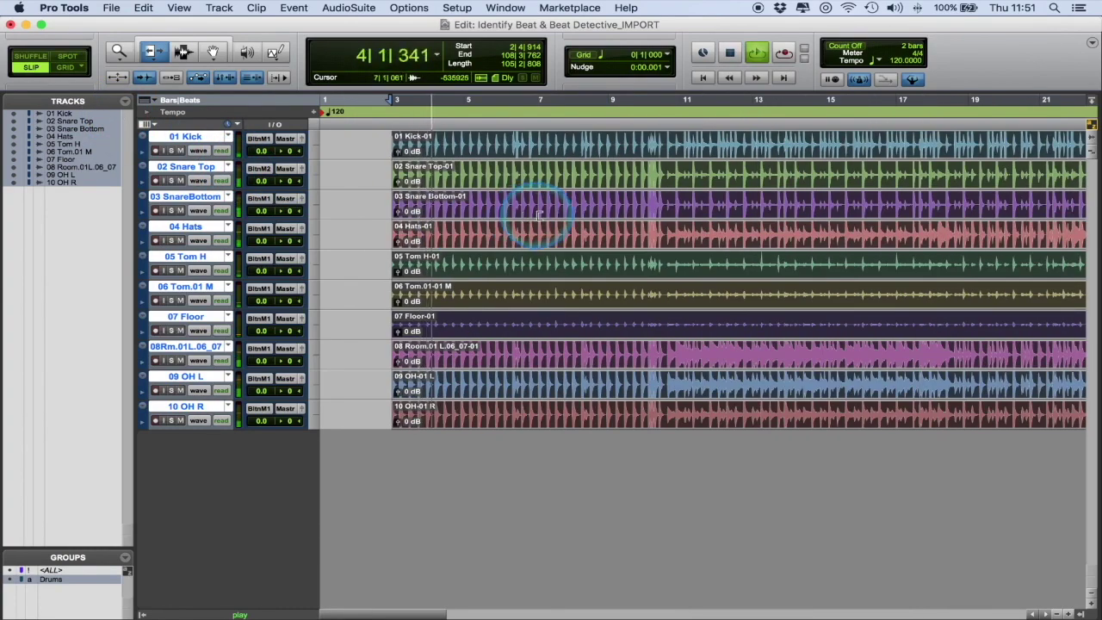
Activate the Grabber tool and Grid mode, and move the grouped drum clips so they start at 3|1|000
key("F8")
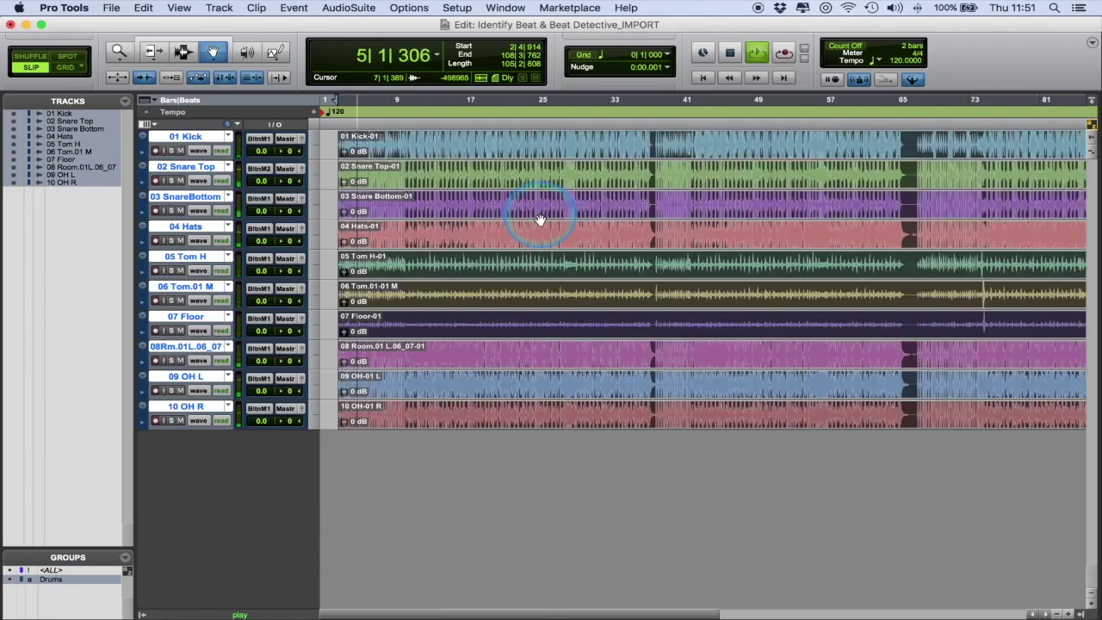
key("space")
left_click(69, 66)
left_click(77, 70)
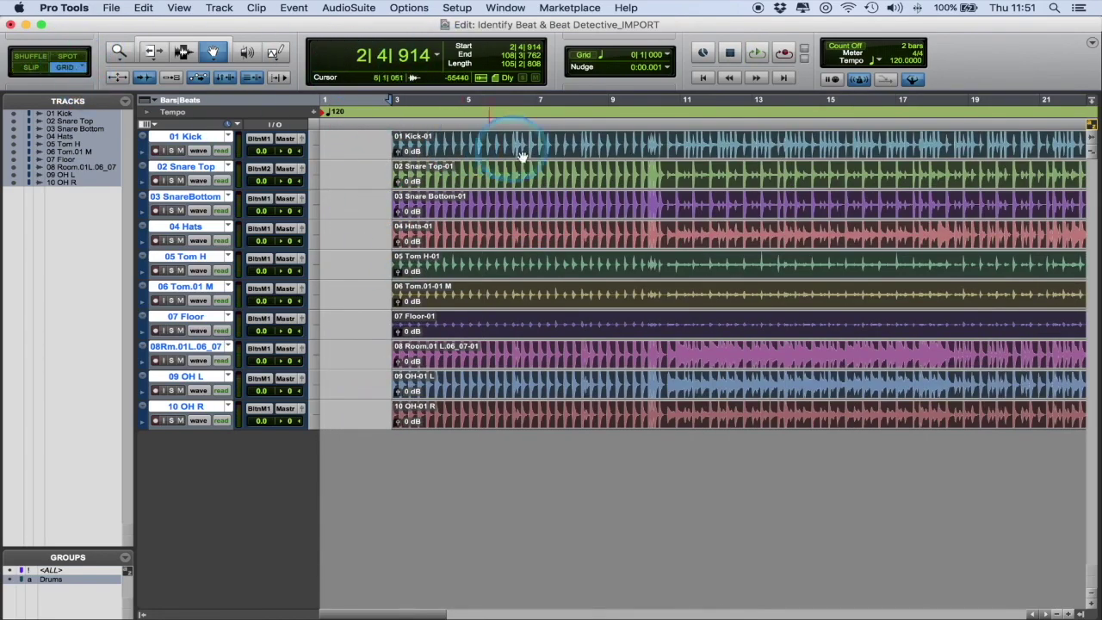
key("t")
left_click_drag(509, 152, 526, 152)
left_click(403, 186)
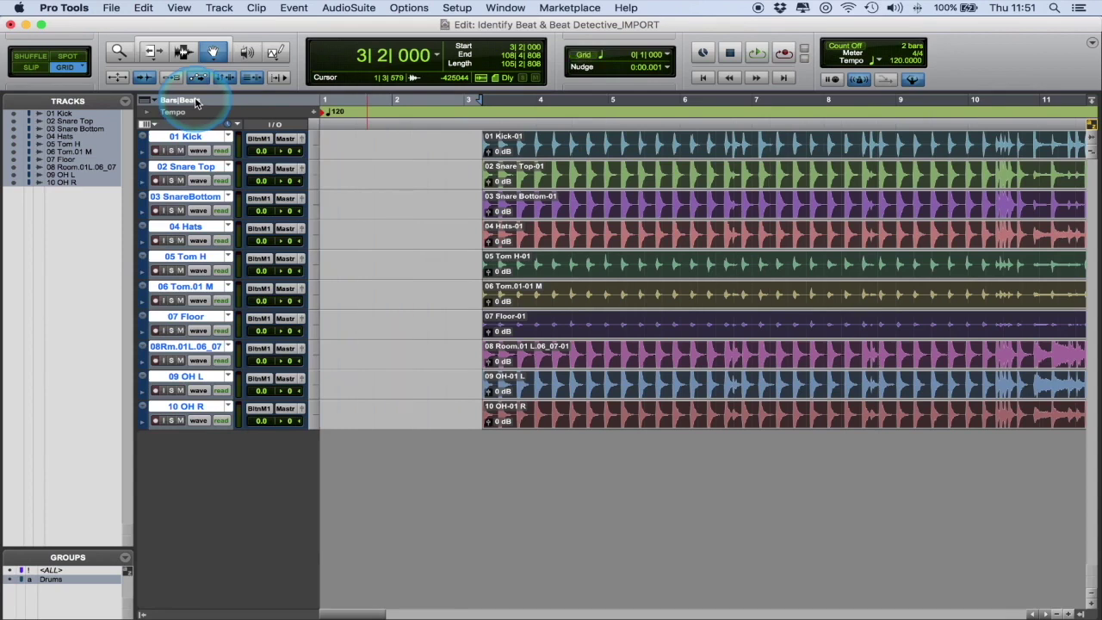
left_click(586, 55)
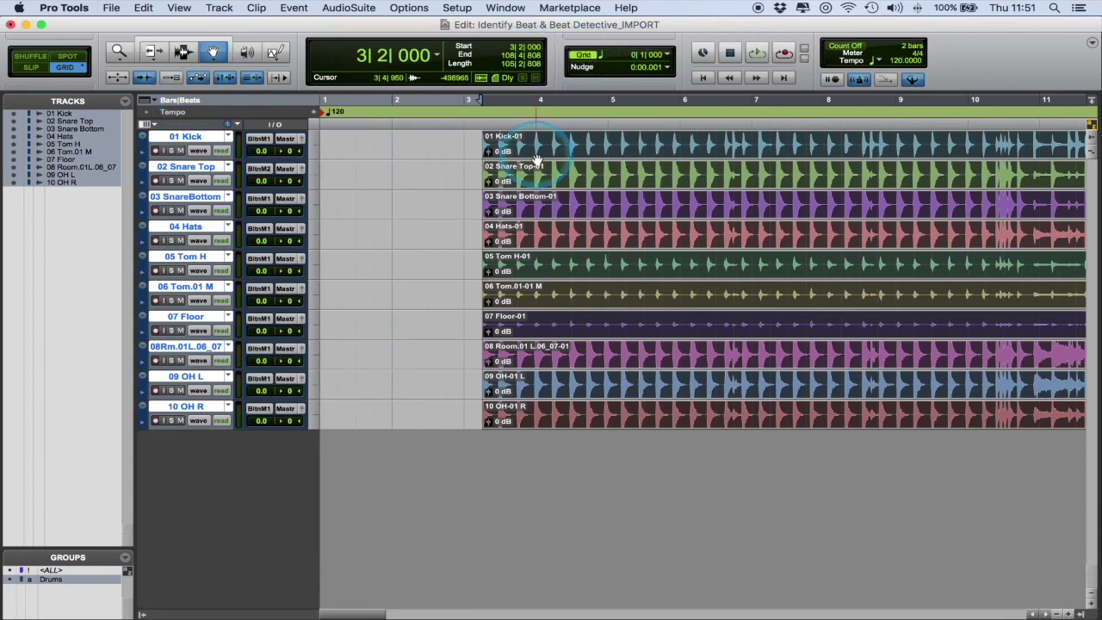
left_click_drag(540, 161, 519, 161)
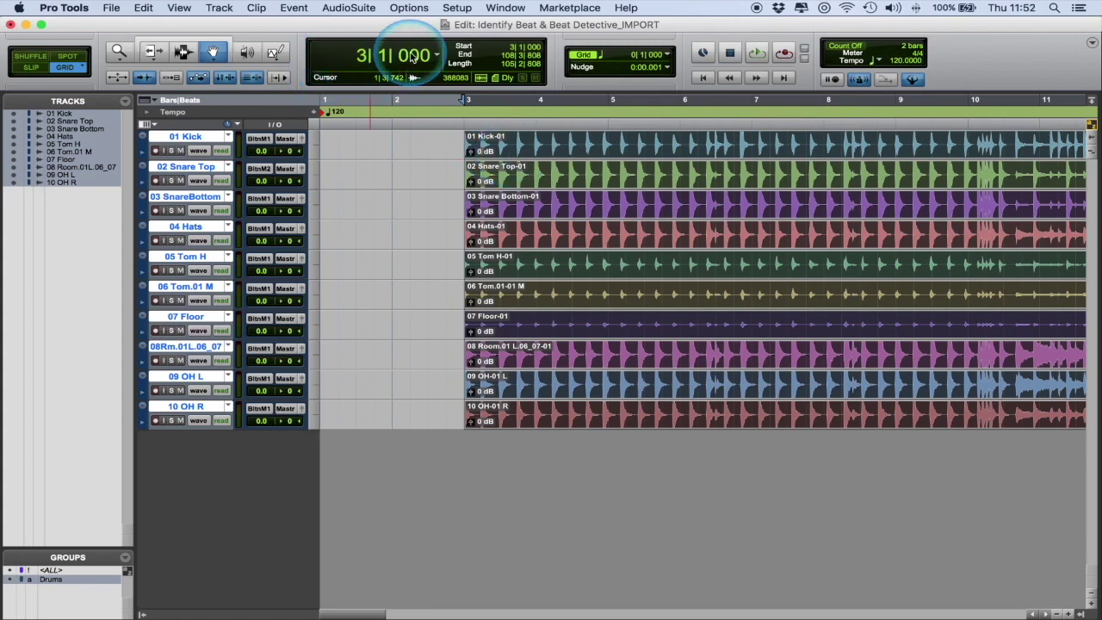
Try to move the grouped drum clips one bar earlier to 2|1|000
left_click_drag(531, 174, 457, 172)
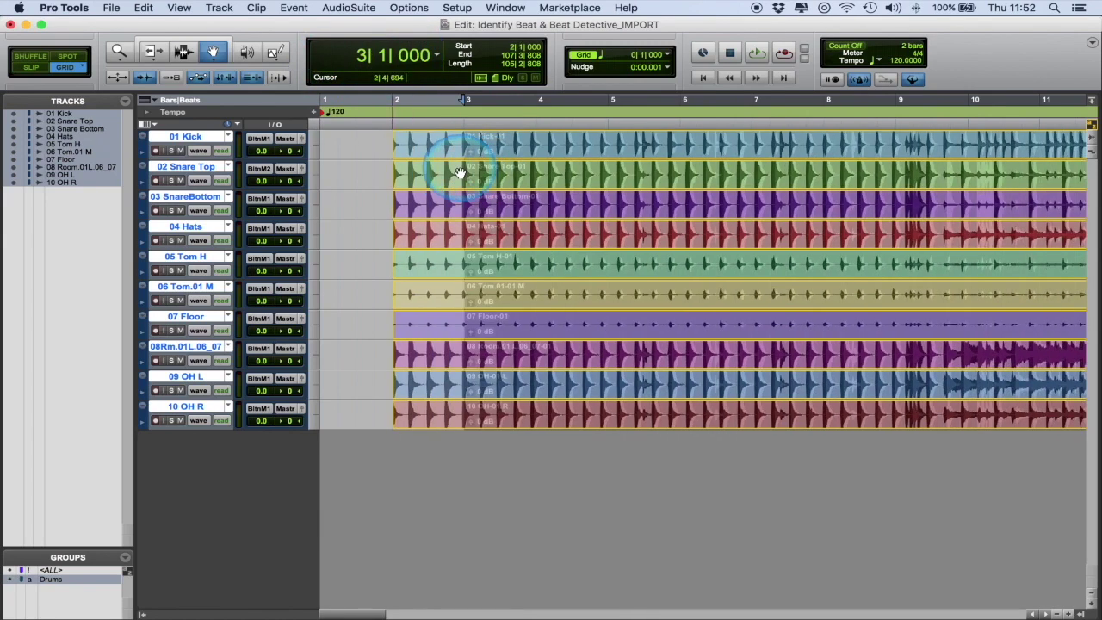
left_click(396, 66)
key("super+z")
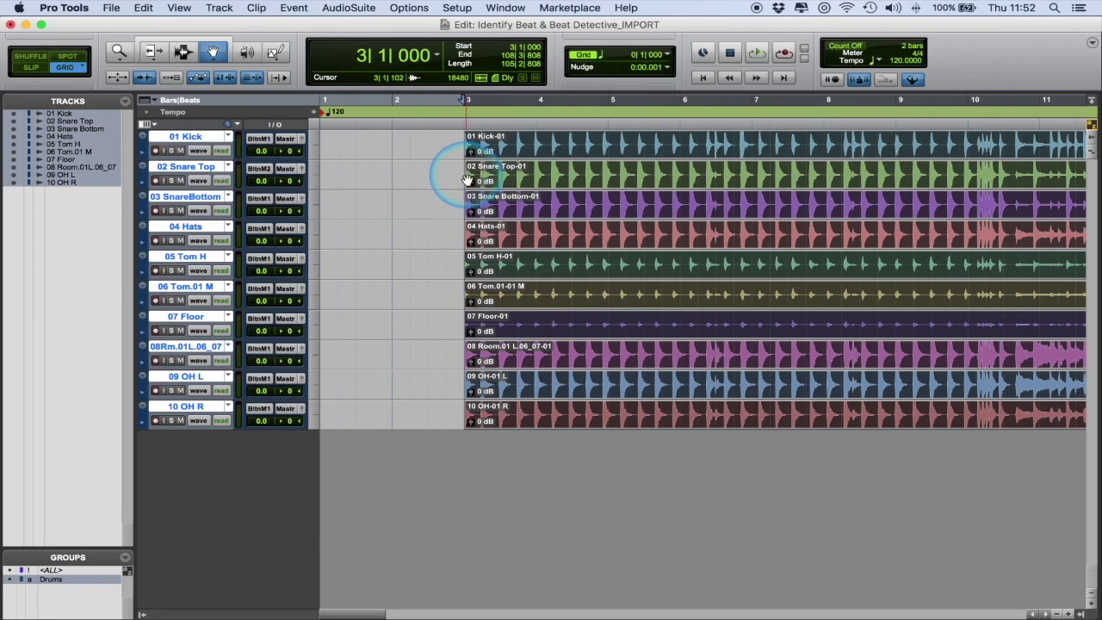
left_click(385, 62)
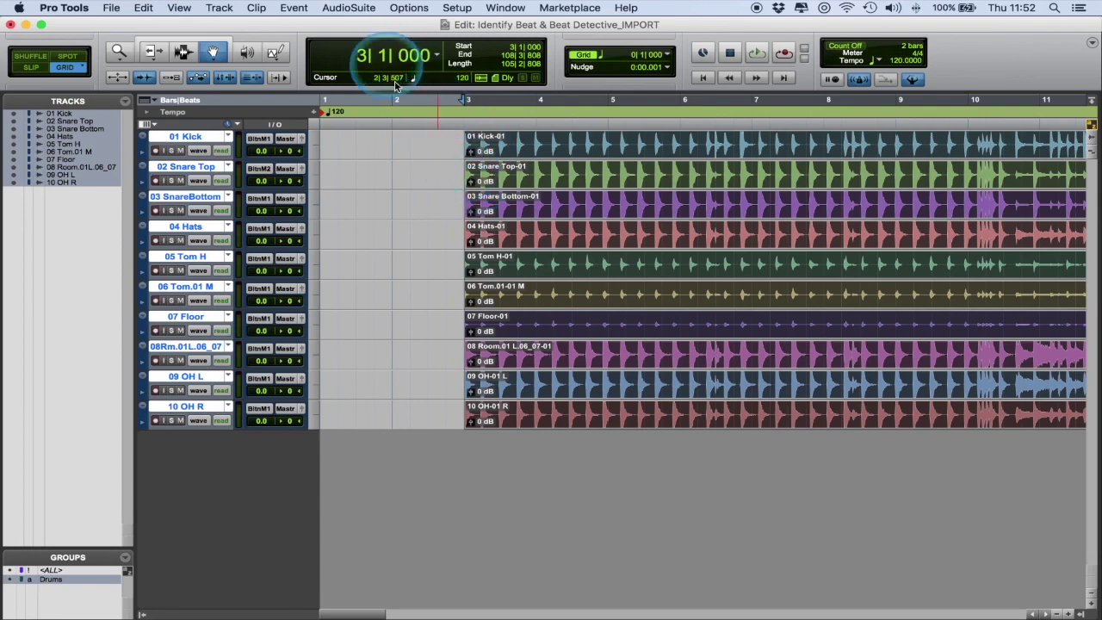
Switch to Slip mode and, with the Selector tool, shorten the drum selection to run from 3|1|000 to 14|1|543
key("r")
key("r")
key("r")
key("r")
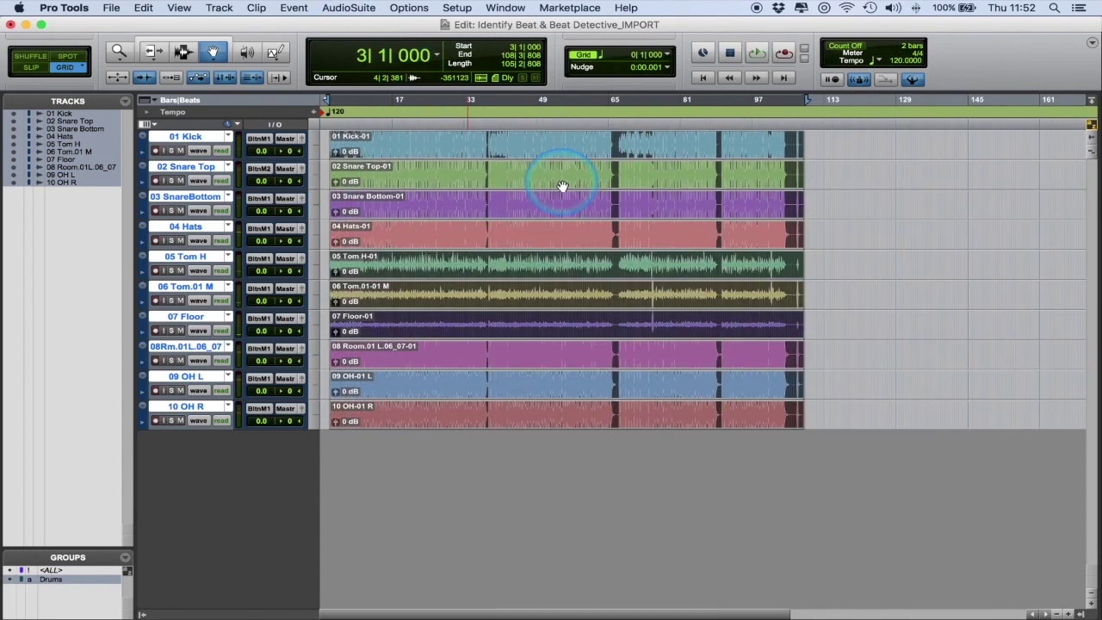
left_click(31, 68)
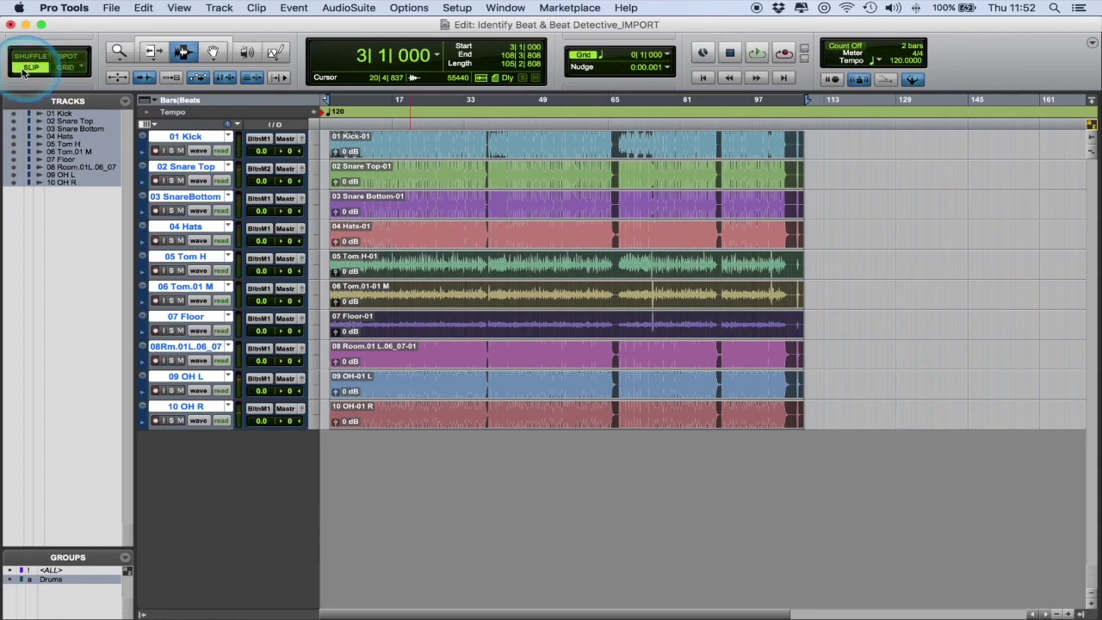
left_click_drag(800, 202, 370, 207)
left_click(201, 53)
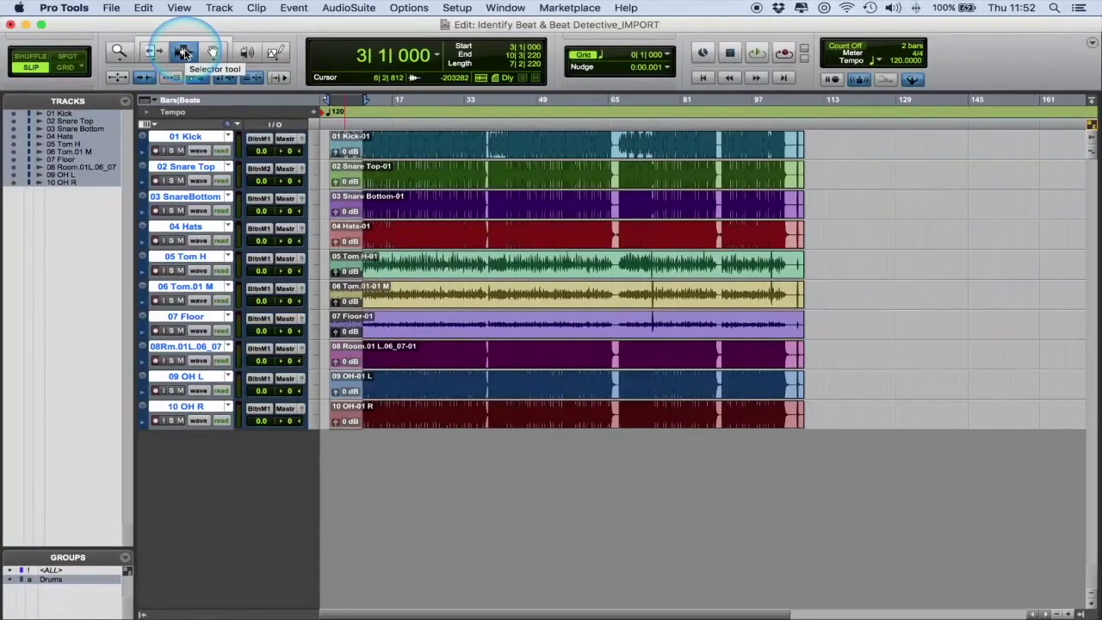
left_click_drag(786, 197, 379, 204)
key("t")
key("t")
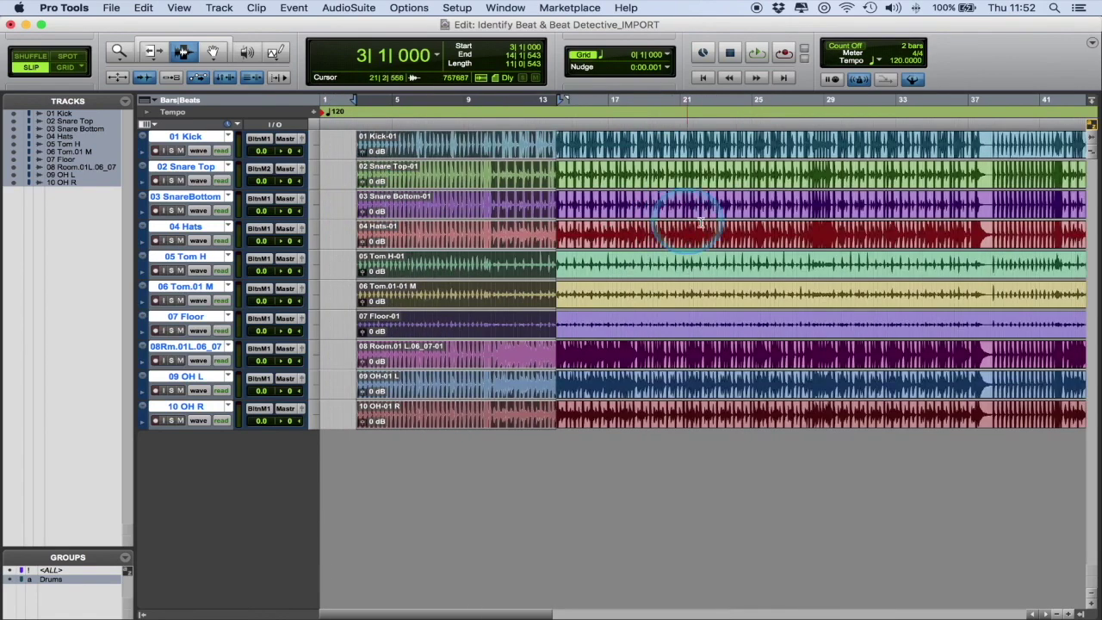
Shorten the drum selection to end at 5|1|778 and play it back to check the loop
left_click_drag(787, 227, 529, 227)
key("t")
key("t")
key("r")
left_click_drag(728, 214, 619, 215)
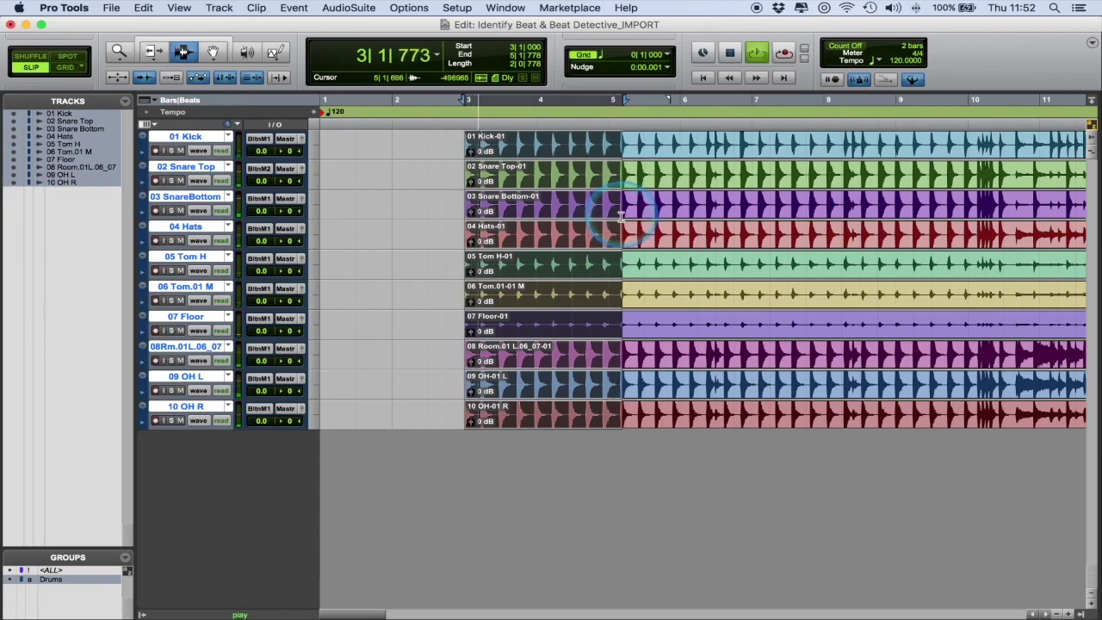
key("t")
scroll(709, 216, "right", 1)
key("t")
key("Right")
scroll(720, 215, "right", 1)
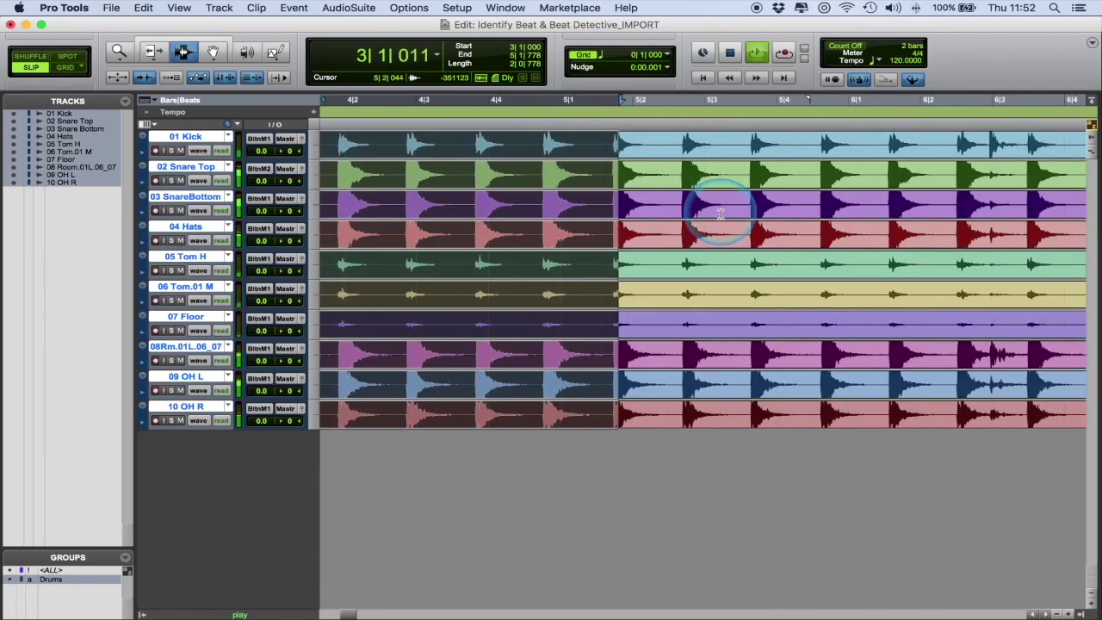
key("space")
Pull the selection's end back one hit to 4|4|817 and play the loop again
left_click_drag(618, 198, 550, 197)
key("t")
key("t")
key("t")
key("t")
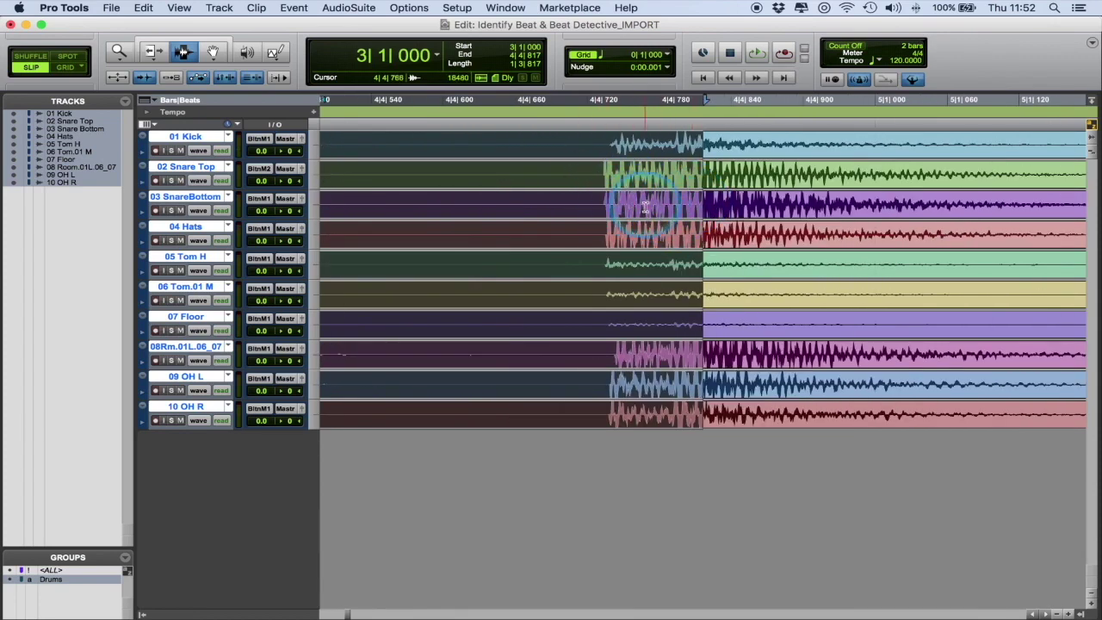
key("r")
key("super+bracketleft")
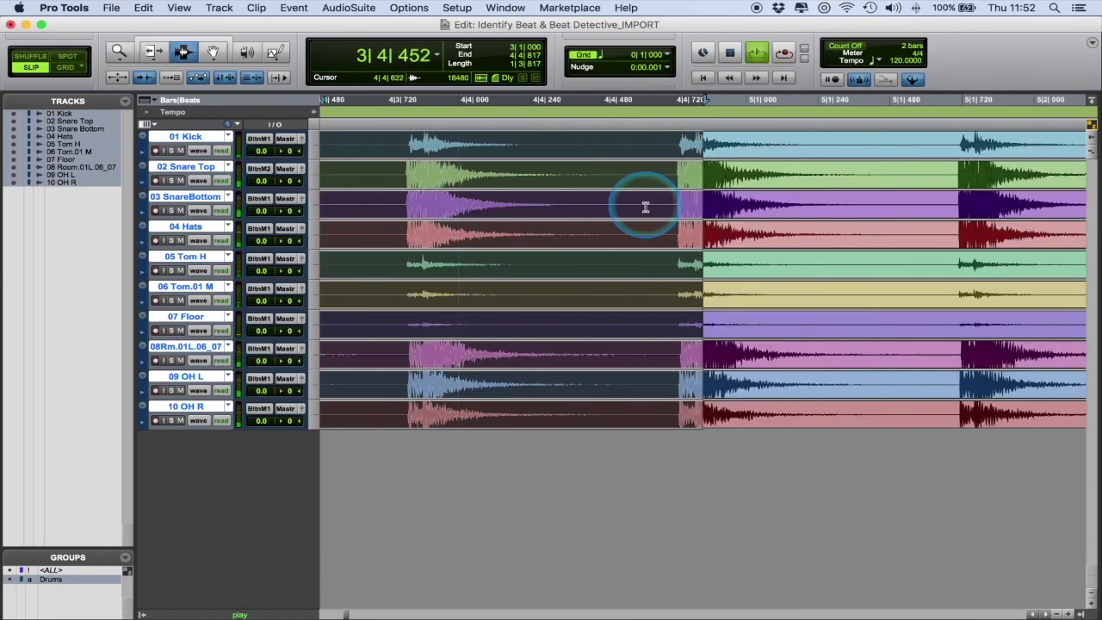
key("super+bracketleft")
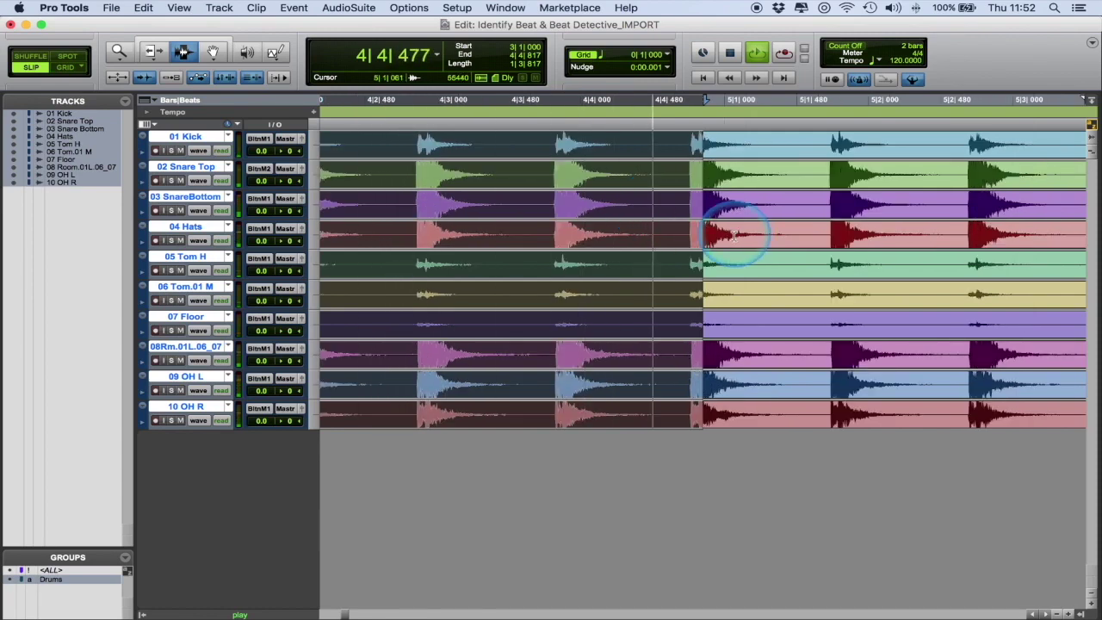
key("super+bracketright")
key("super+bracketright")
key("super+bracketright")
key("space")
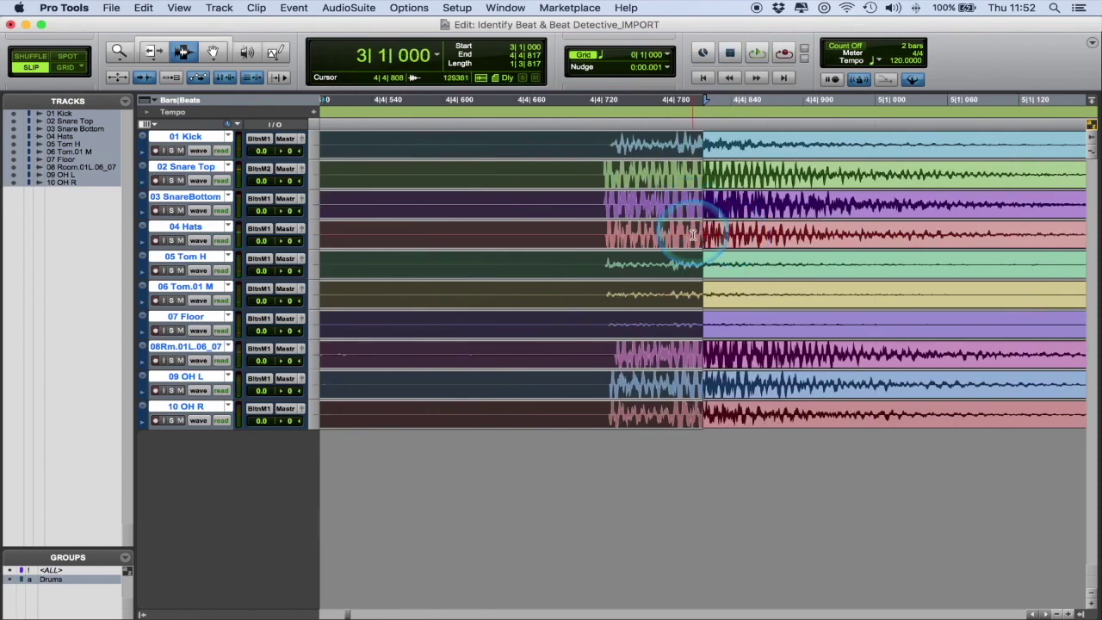
Refine the selection's end to the exact onset of the drum hit at 4|4|734
left_click_drag(692, 234, 608, 234)
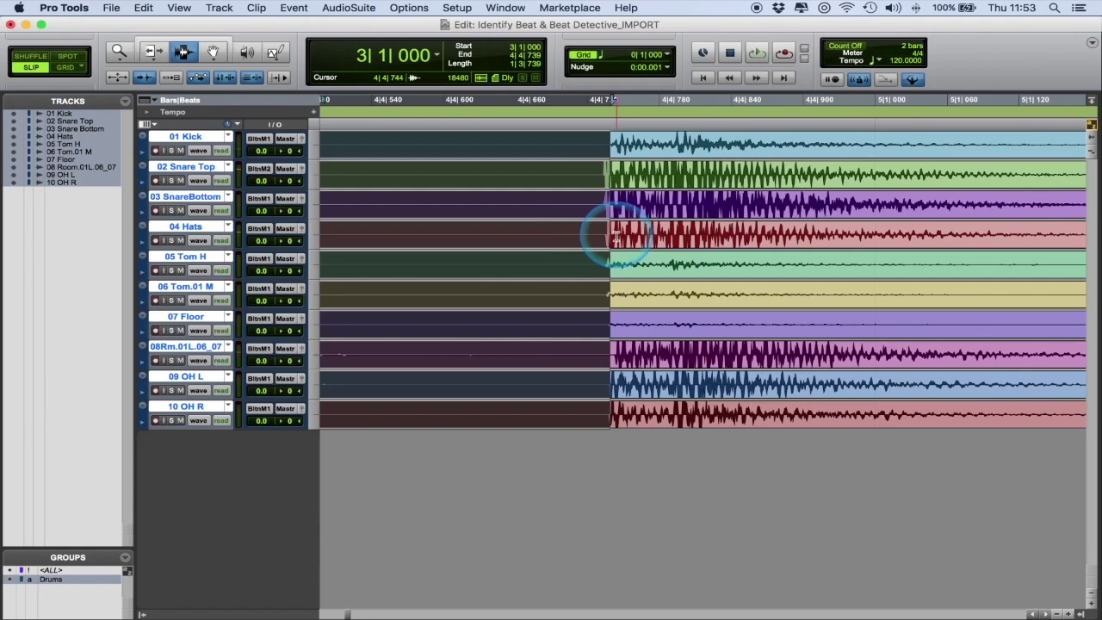
key("super+bracketright")
key("super+bracketright")
key("super+bracketright")
key("super+bracketright")
left_click_drag(698, 233, 510, 233)
key("super+bracketleft")
key("super+bracketleft")
key("super+bracketleft")
key("super+bracketleft")
key("super+bracketleft")
key("super+bracketleft")
key("super+bracketleft")
key("super+bracketleft")
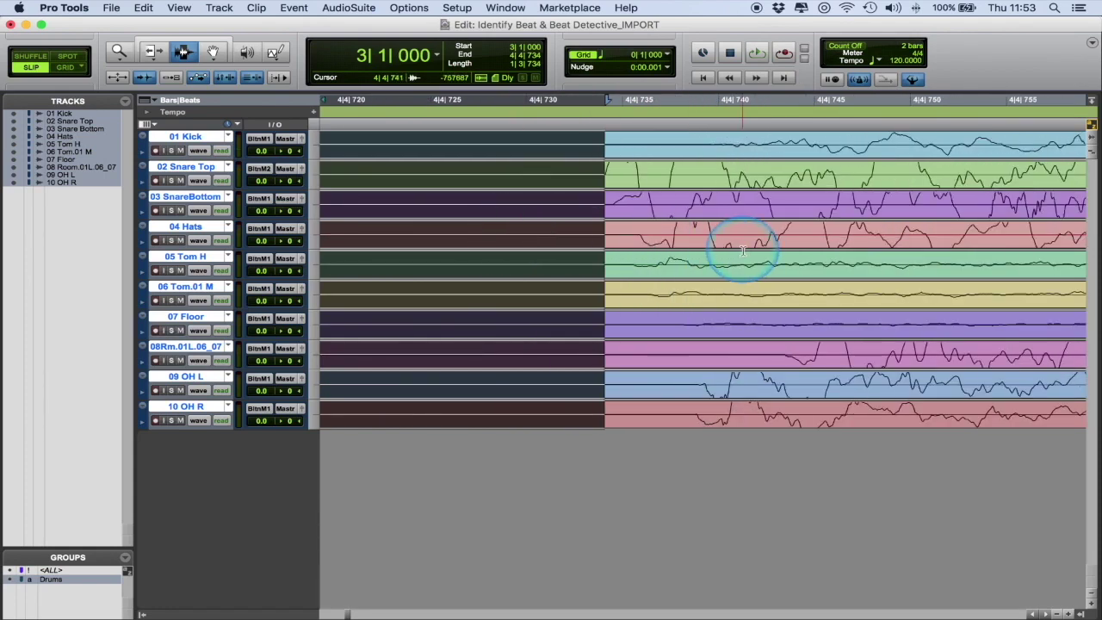
Play the selected drum loop and inspect its start and end points for accurate timing
key("super+bracketright")
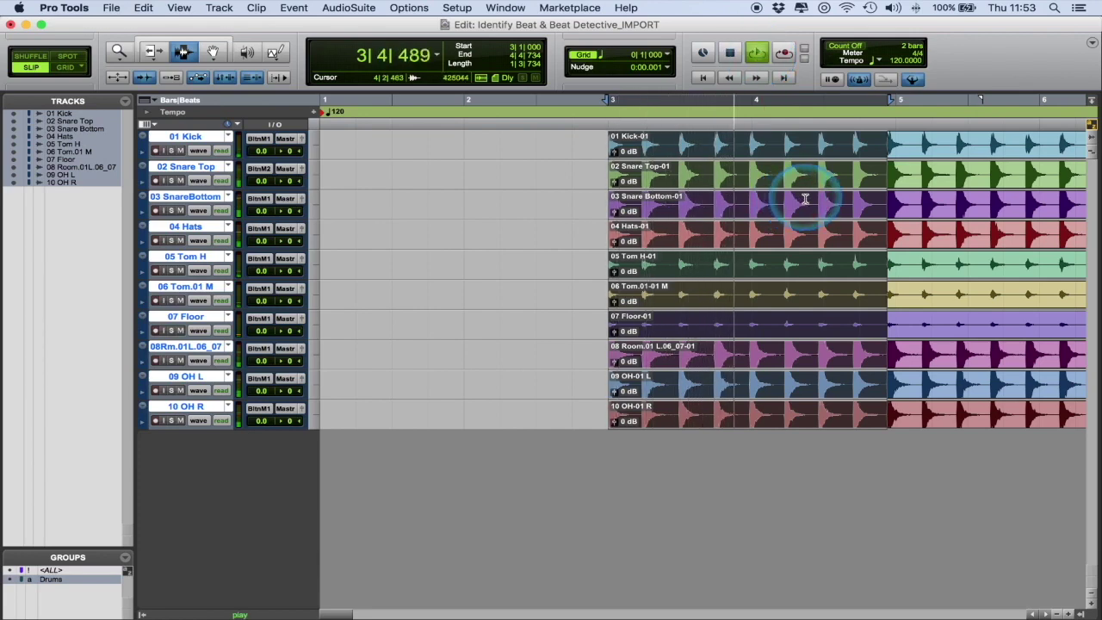
key("t")
key("t")
key("Right")
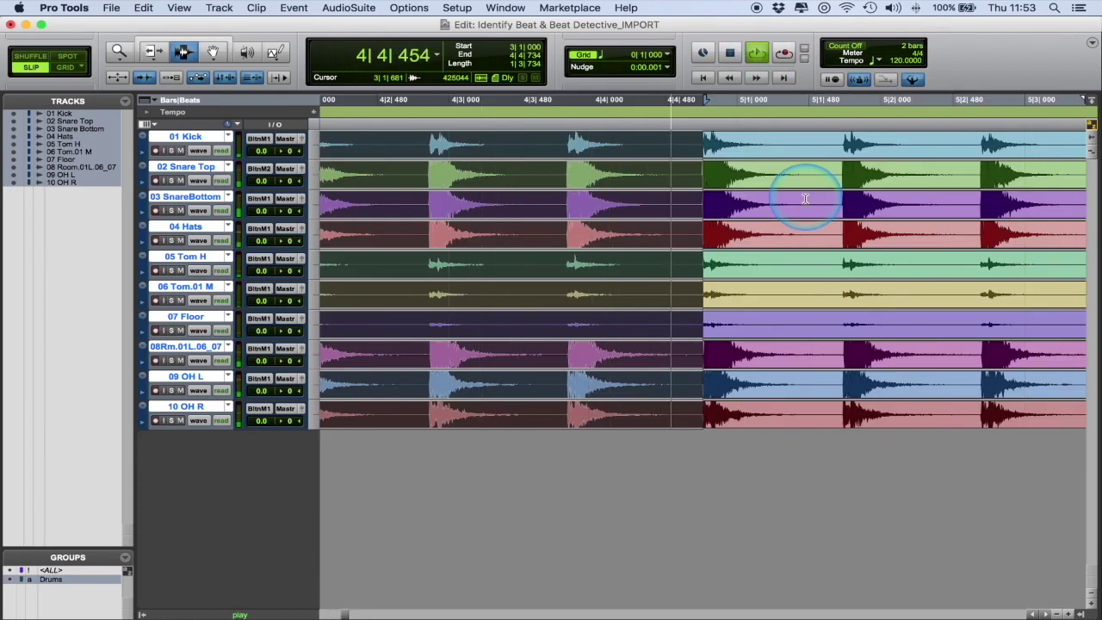
key("t")
key("t")
key("t")
key("t")
key("t")
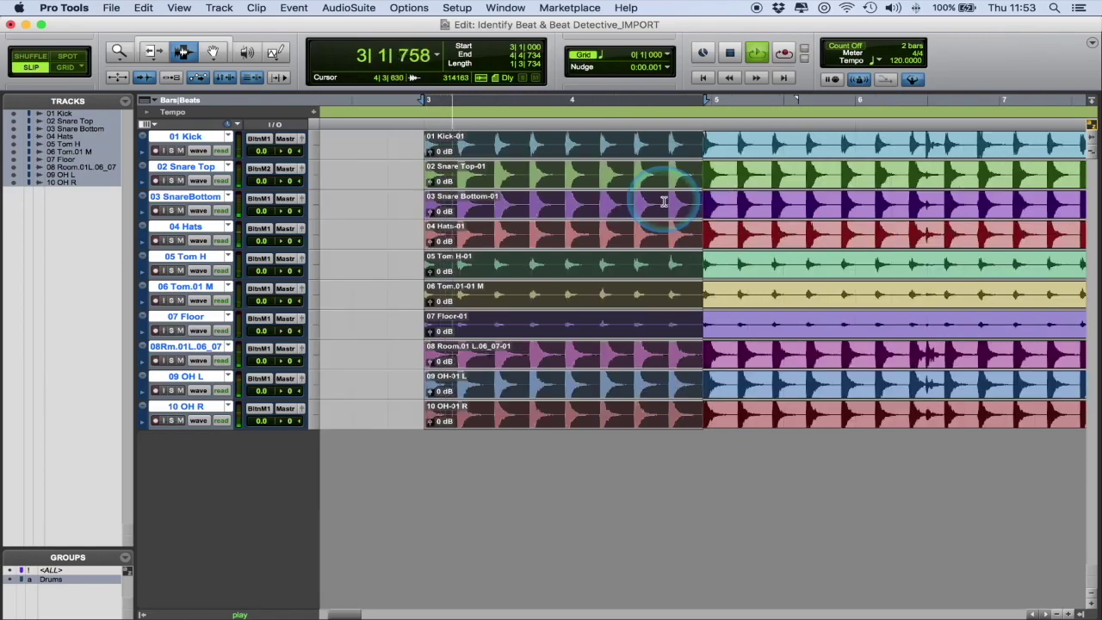
key("space")
Use Identify Beat to map the drum selection's start to 3|1|000 and its end to 5|1|000 in 4/4
key("super+bracketleft")
key("super+bracketleft")
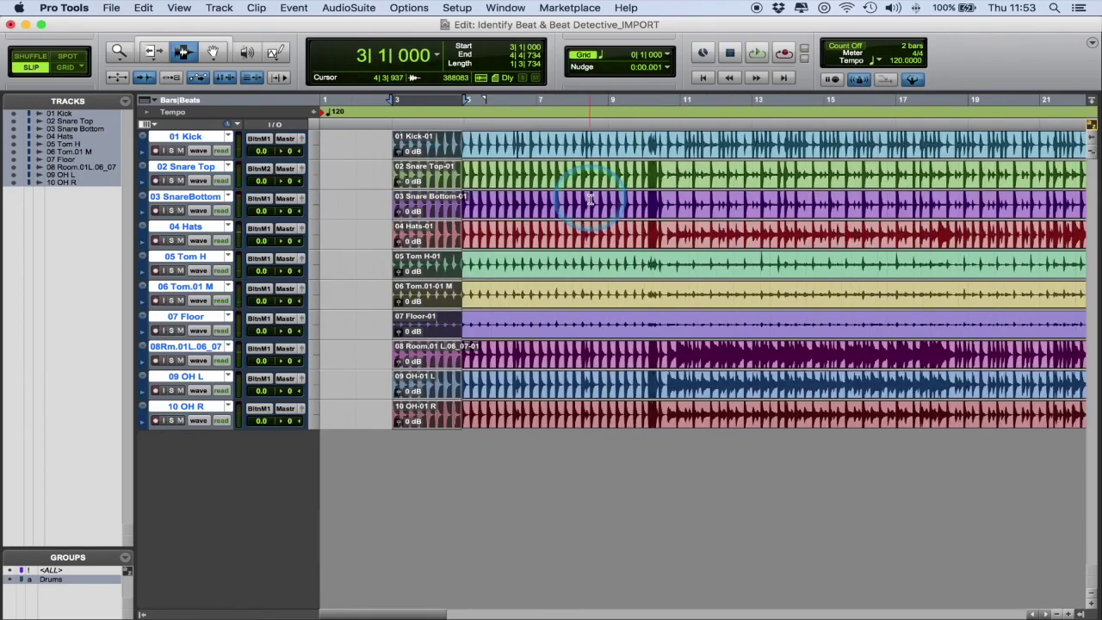
key("super+bracketleft")
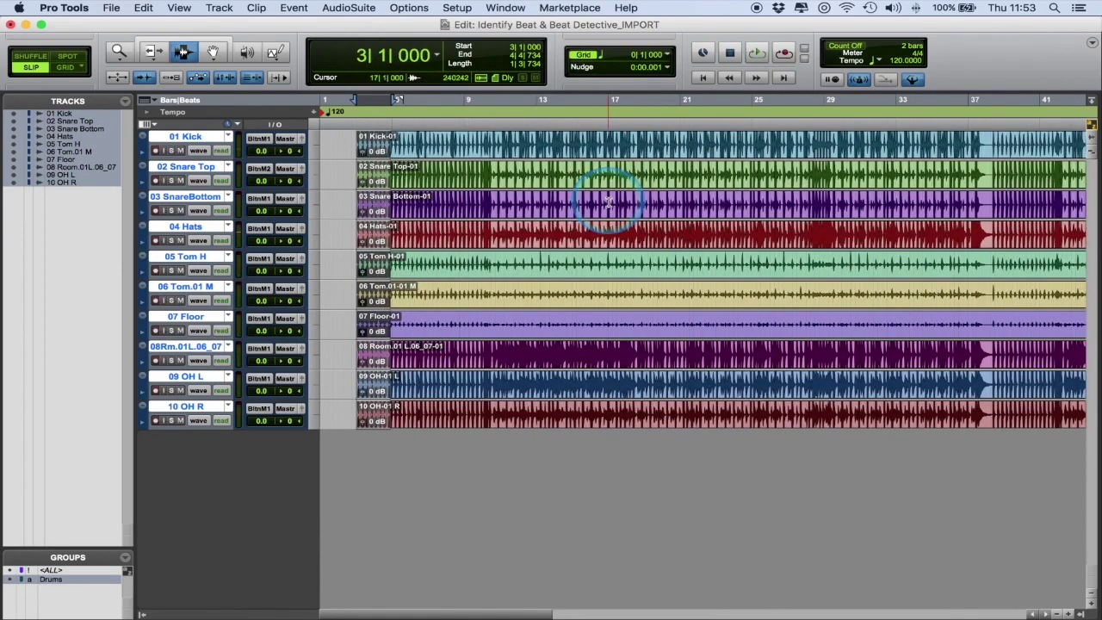
key("super+bracketright")
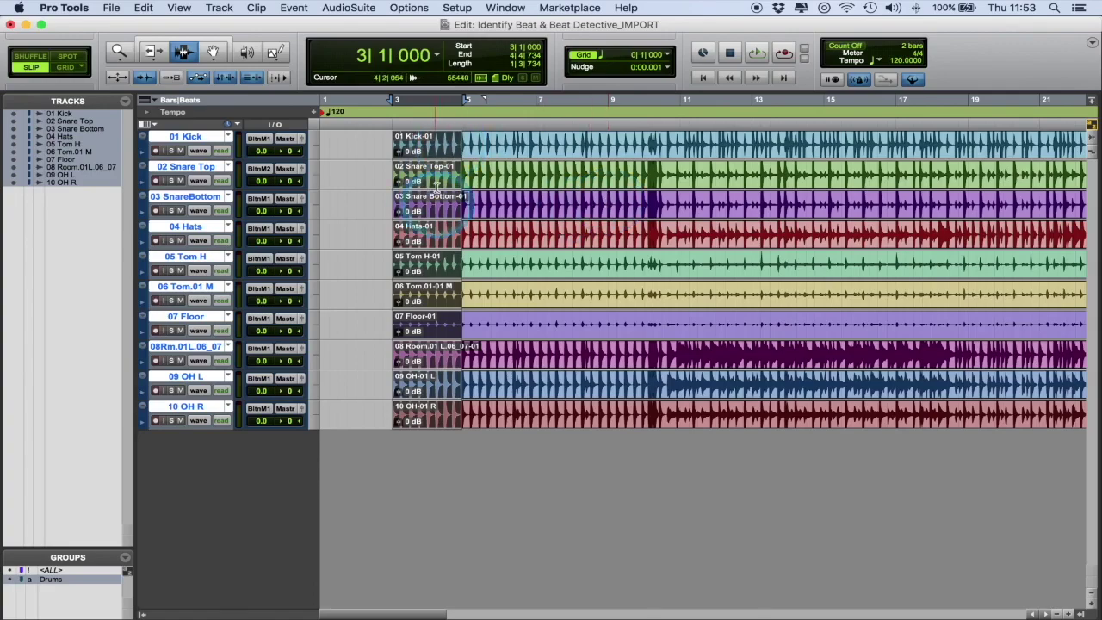
left_click(295, 8)
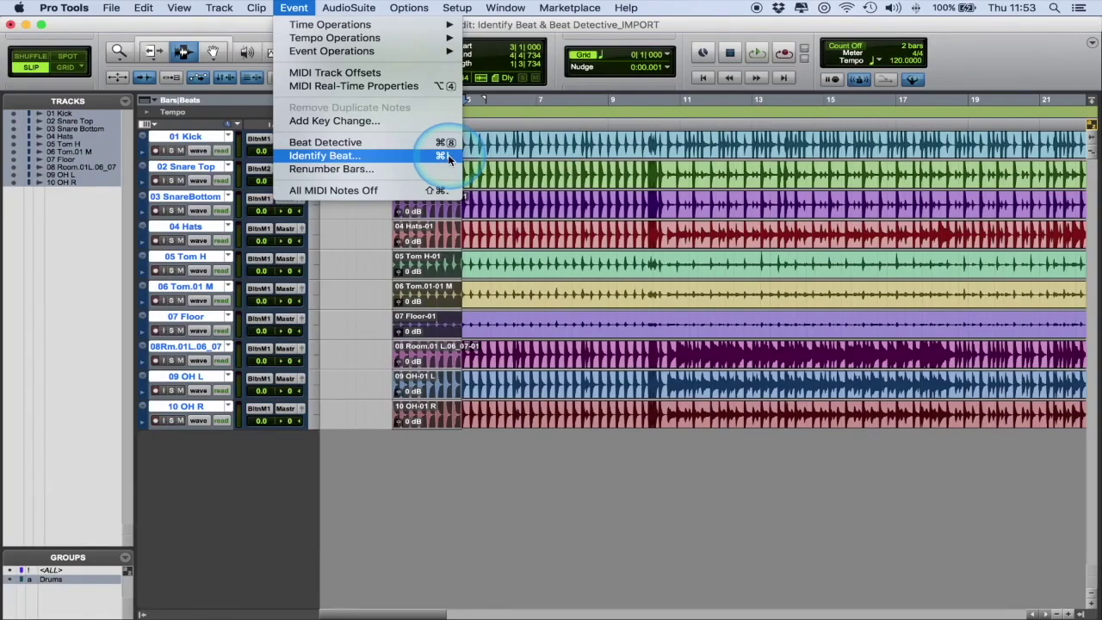
left_click(449, 157)
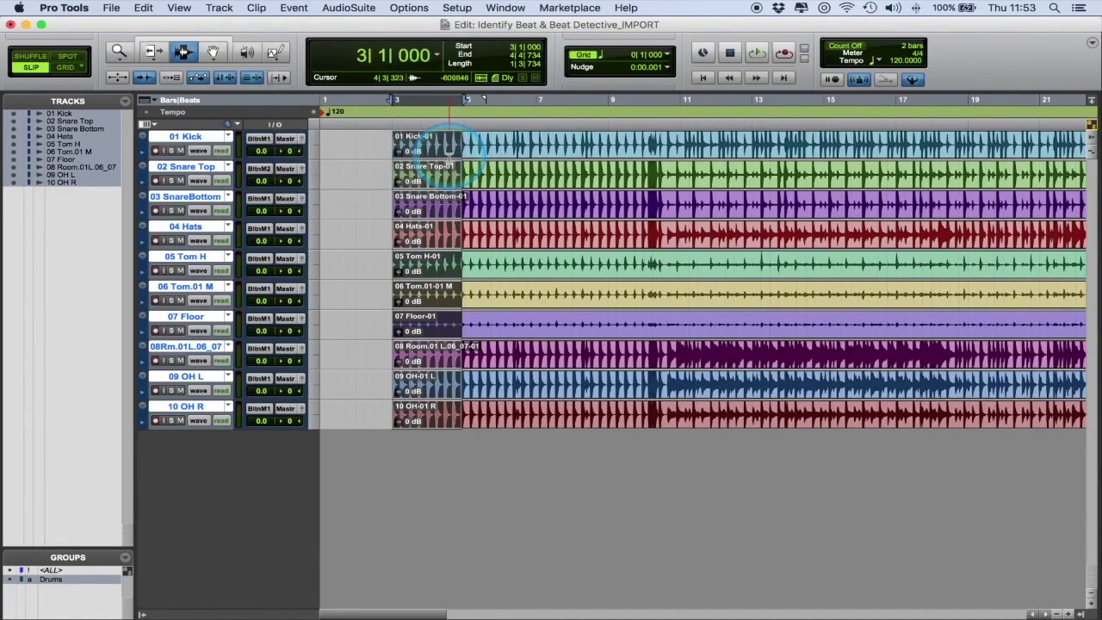
left_click(590, 313)
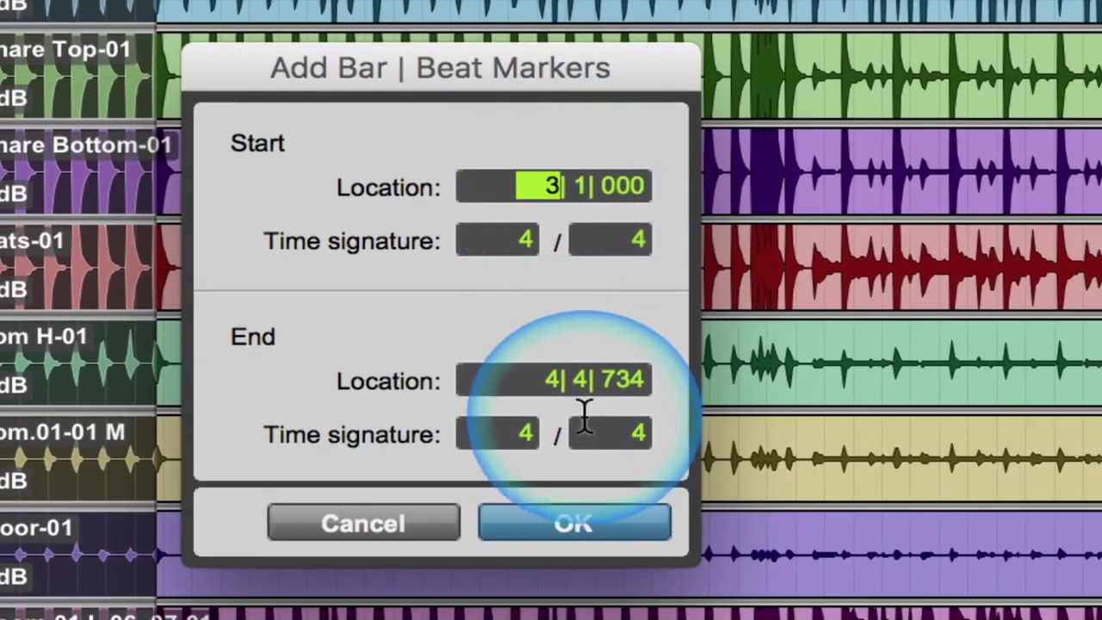
left_click(553, 381)
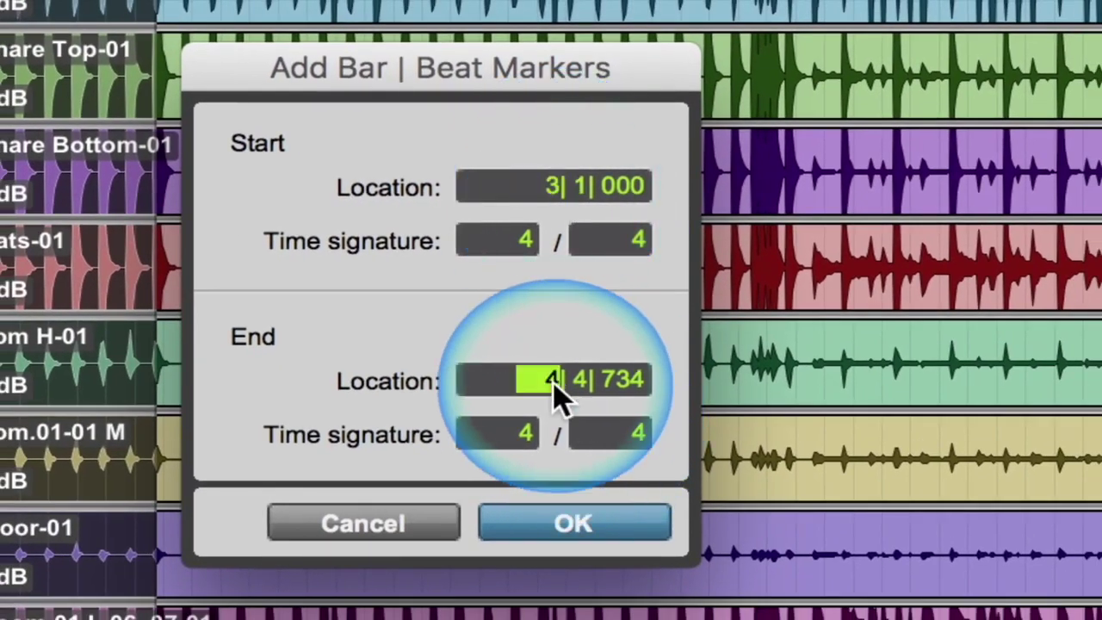
type("5| 1| 000")
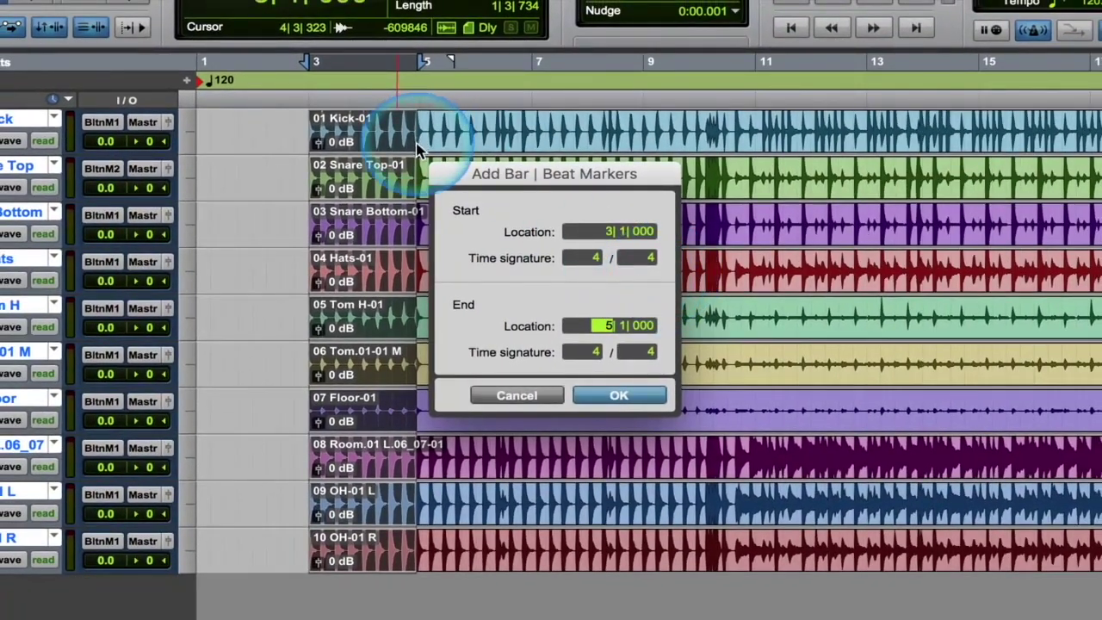
left_click(629, 394)
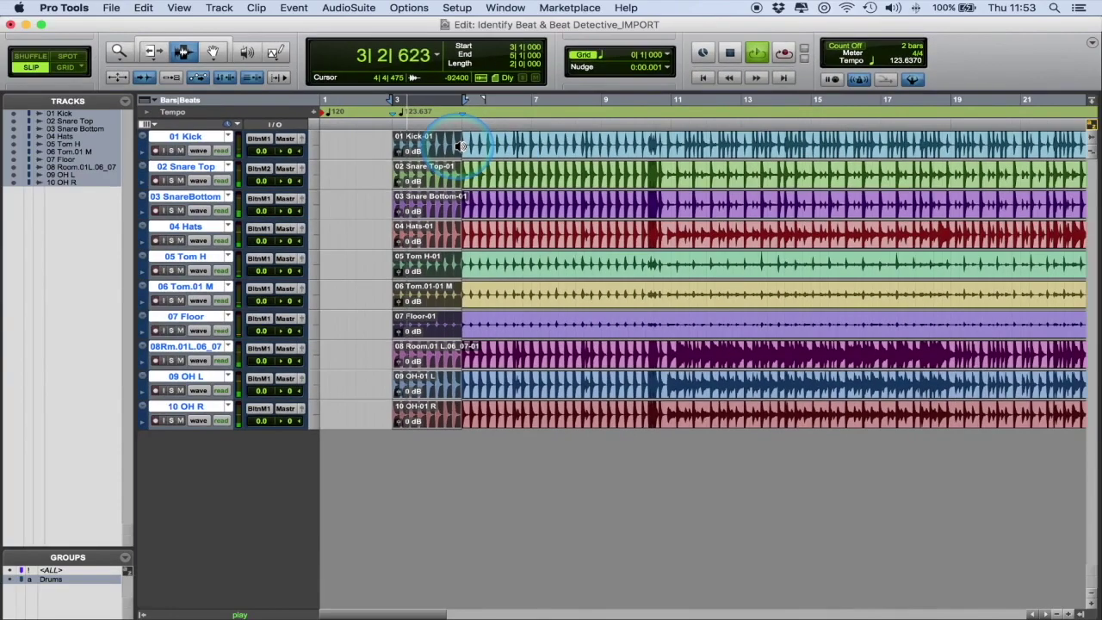
Play the mapped drum loop and examine the new tempo marker at bar 3
key("t")
key("space")
key("space")
key("super+bracketright")
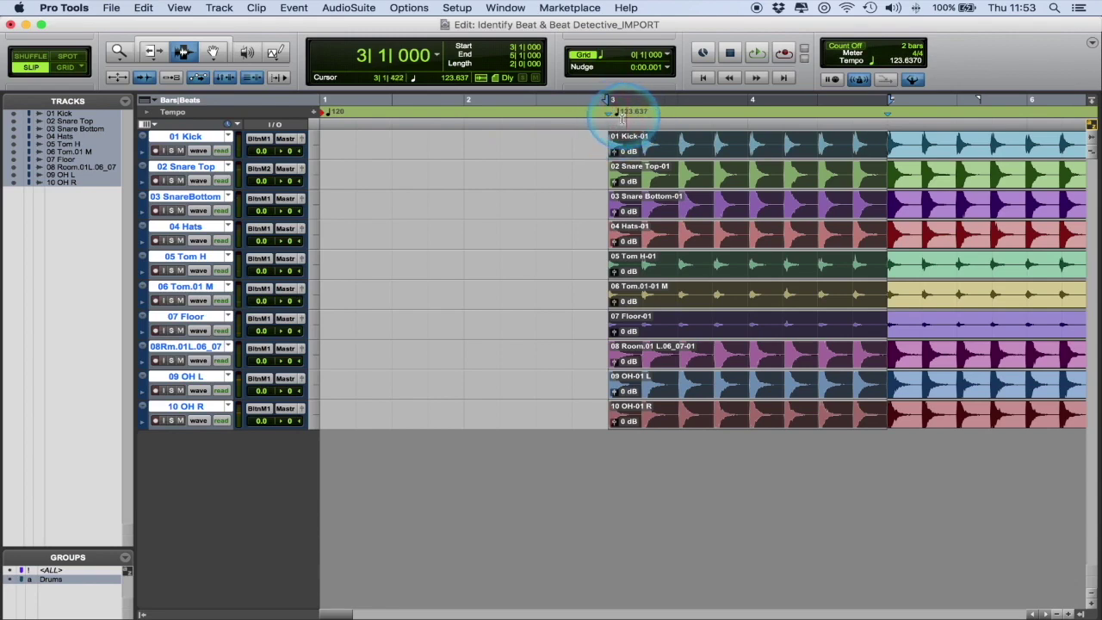
scroll(631, 119, "right", 5)
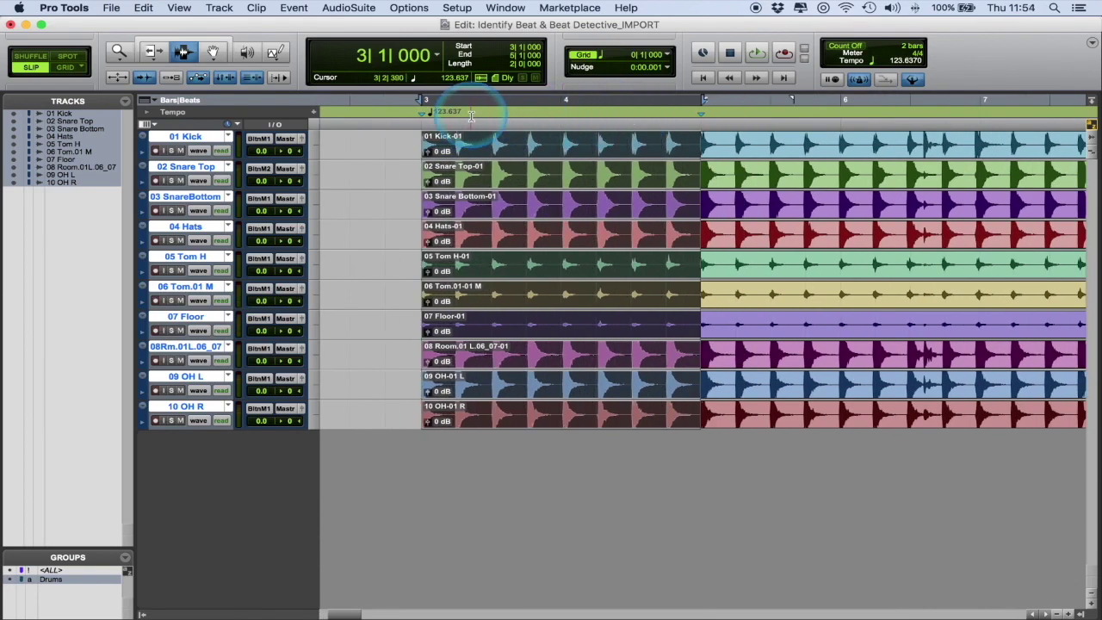
Create a click track and lower the grouped drum faders to -7.5 dB in the mixer
left_click(179, 110)
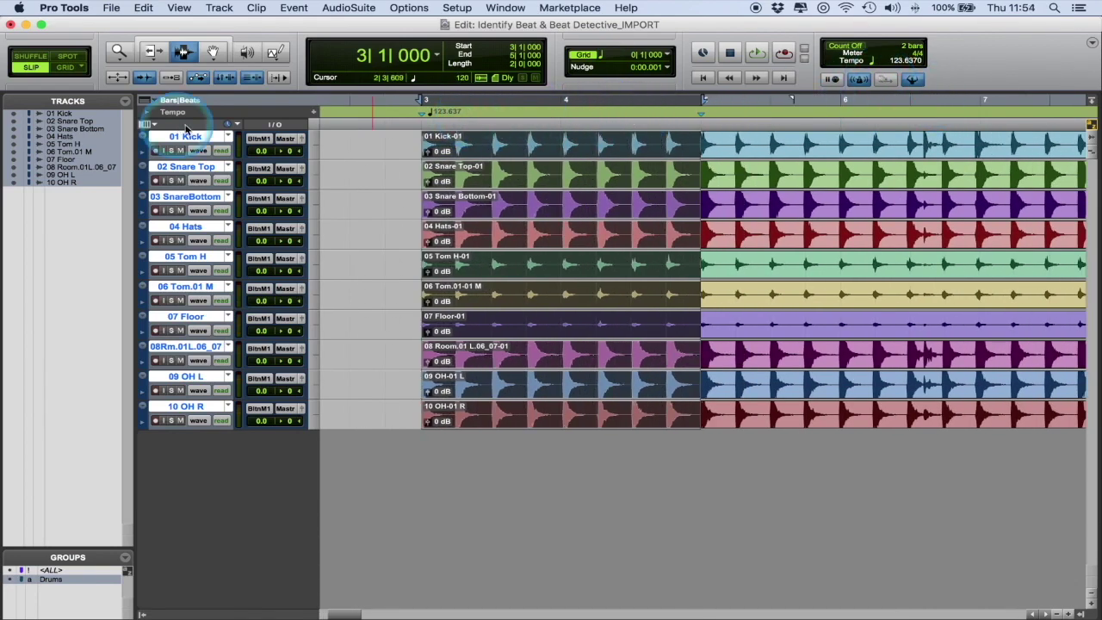
left_click(217, 7)
left_click(232, 264)
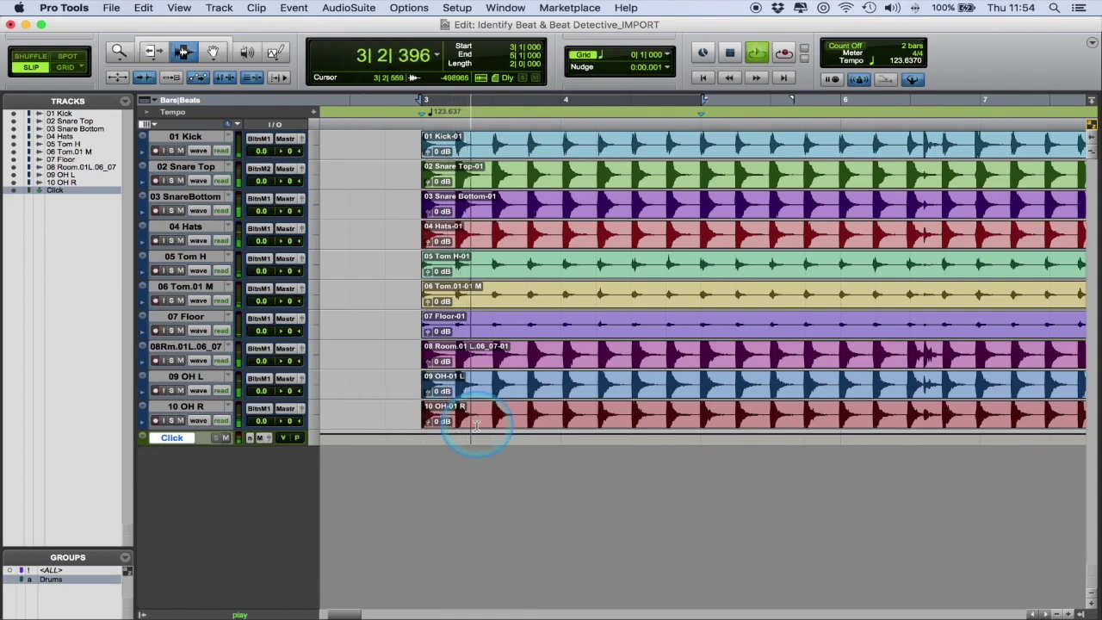
key("super+equal")
left_click_drag(656, 414, 656, 430)
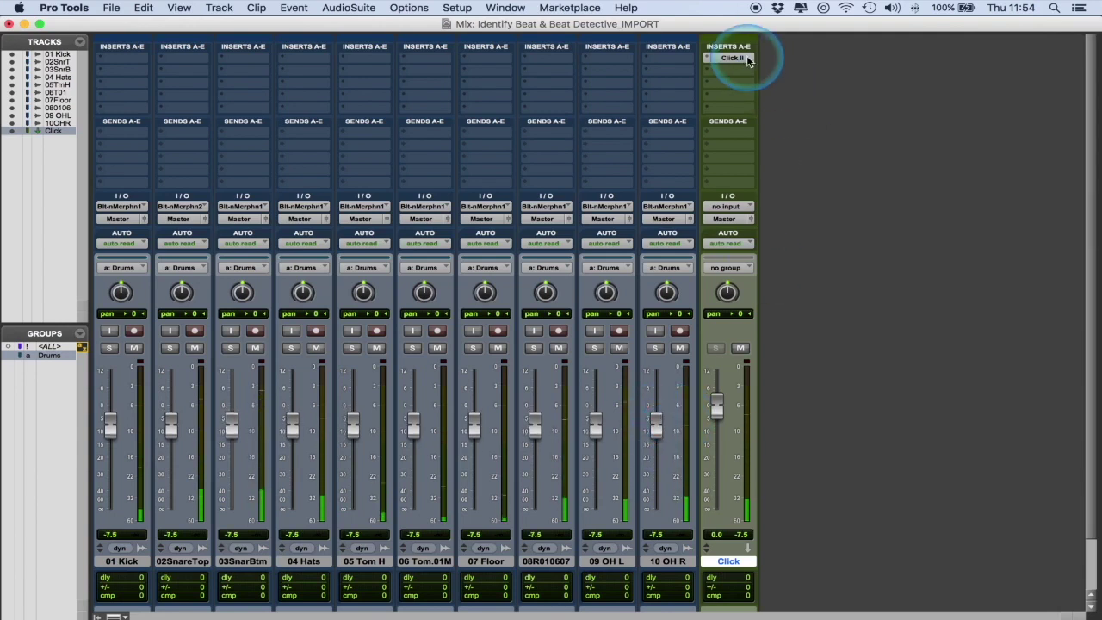
Set both the Click 1 and Click 2 sounds of the Click II plug-in to Cheek Flick Acc
left_click(917, 208)
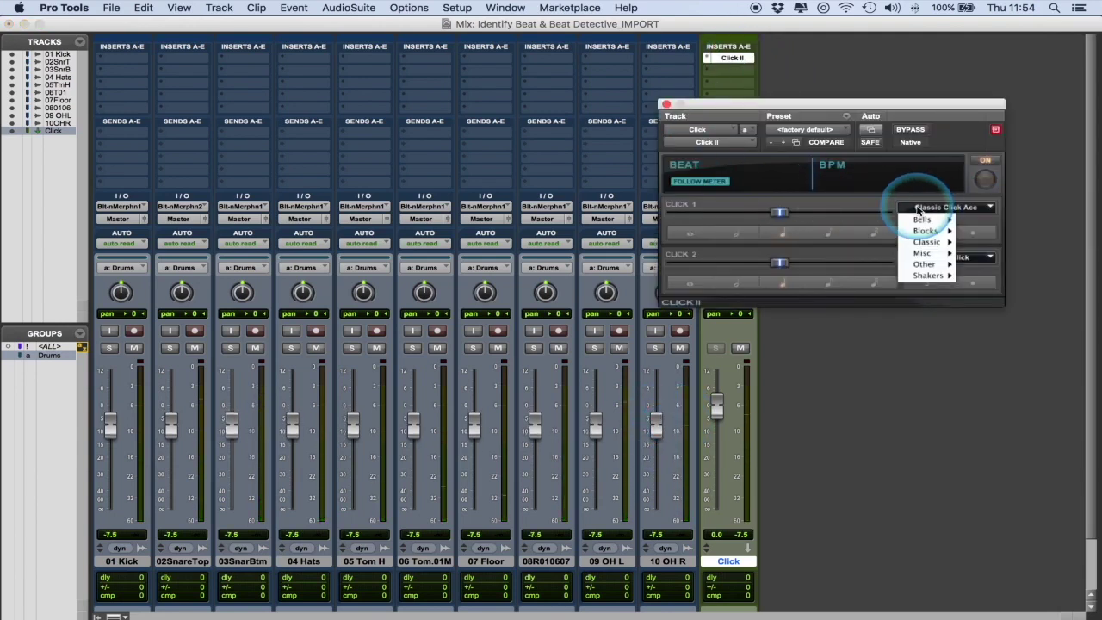
mouse_move(928, 241)
left_click(972, 208)
left_click(947, 257)
mouse_move(926, 291)
left_click(984, 273)
Play the drum loop against the click and close the Click II plug-in window
key("space")
key("super+equal")
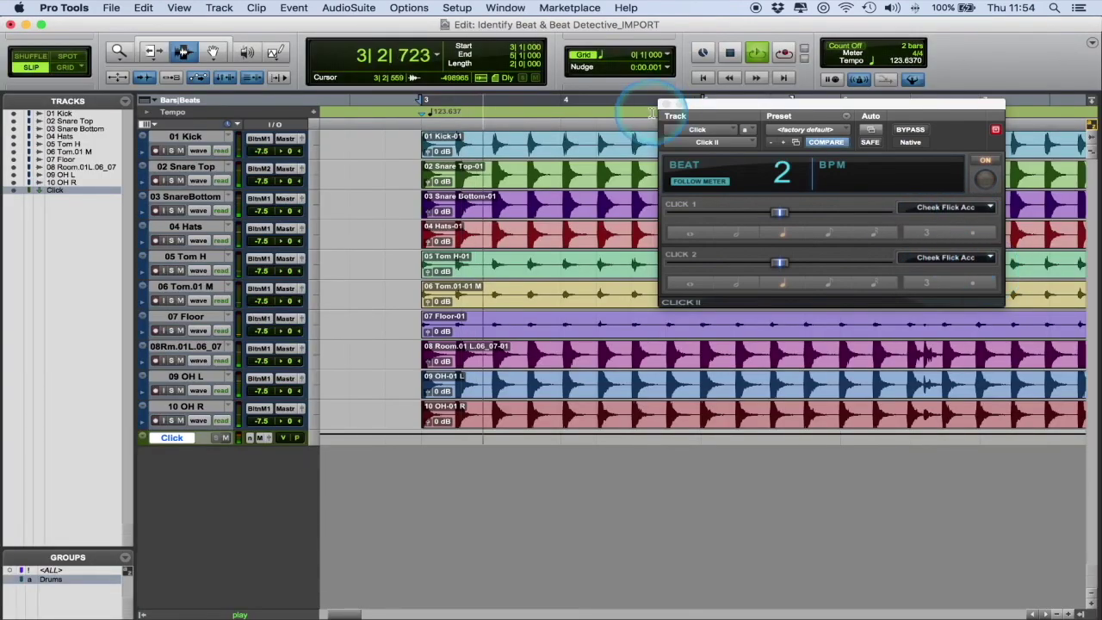
left_click(663, 103)
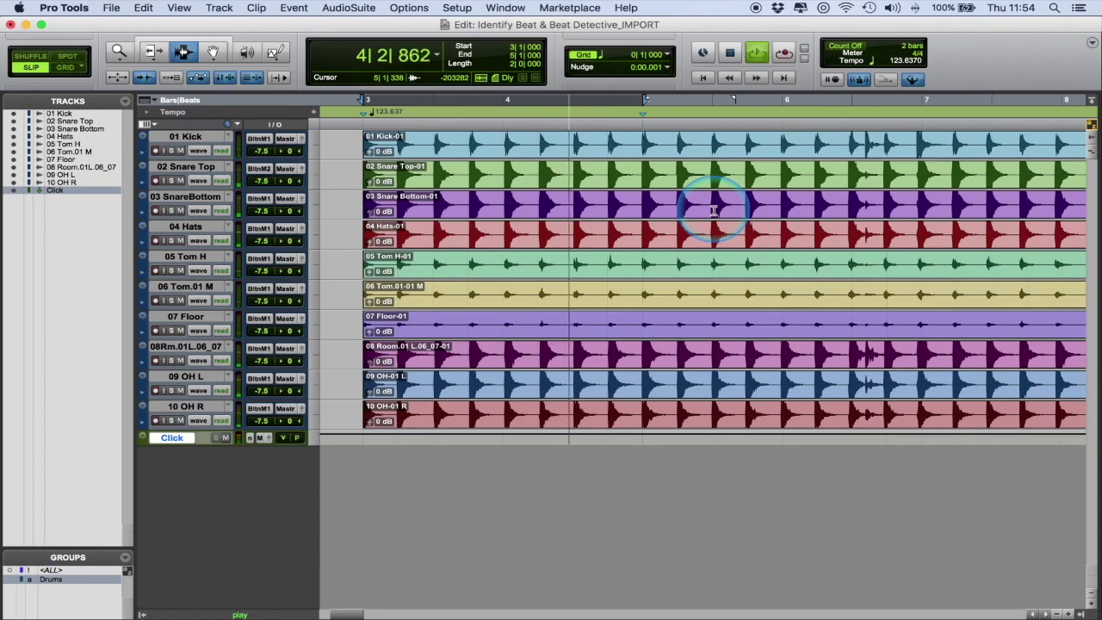
scroll(582, 184, "left", 1)
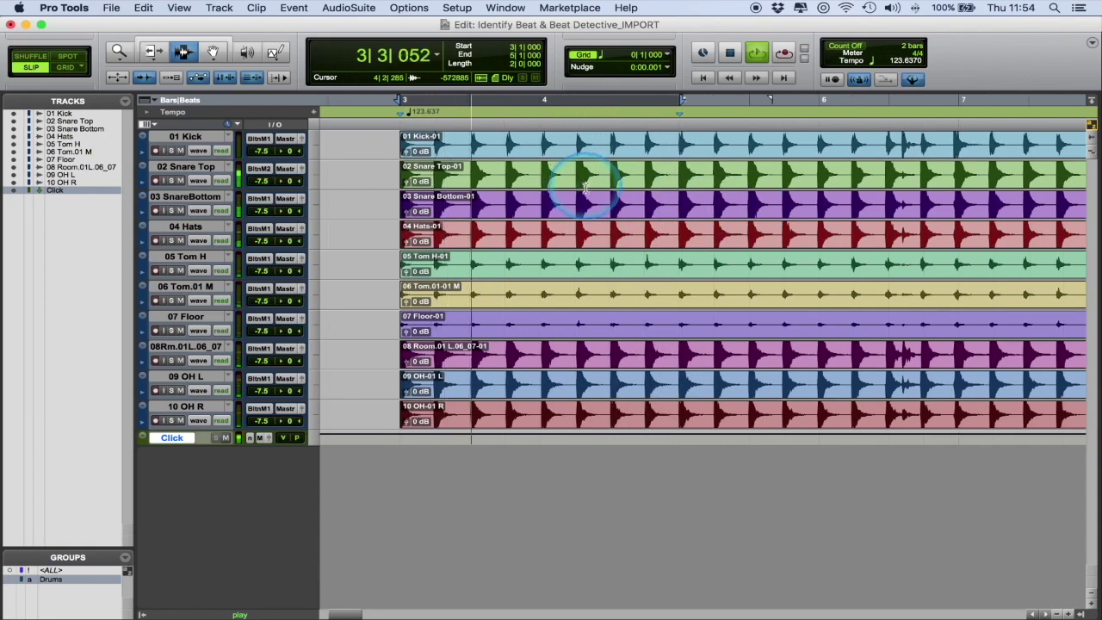
key("space")
Examine how the drum hit near 3|3|000 lines up with the bar and beat grid
left_click(504, 293)
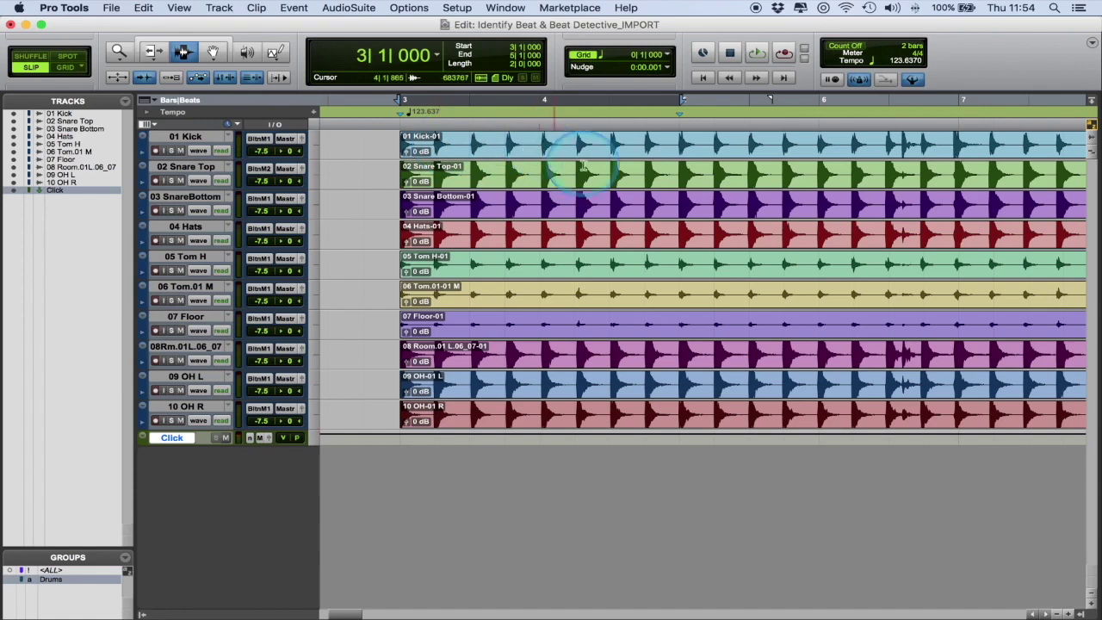
key("t")
key("t")
key("t")
scroll(591, 167, "right", 2)
key("t")
scroll(592, 167, "right", 5)
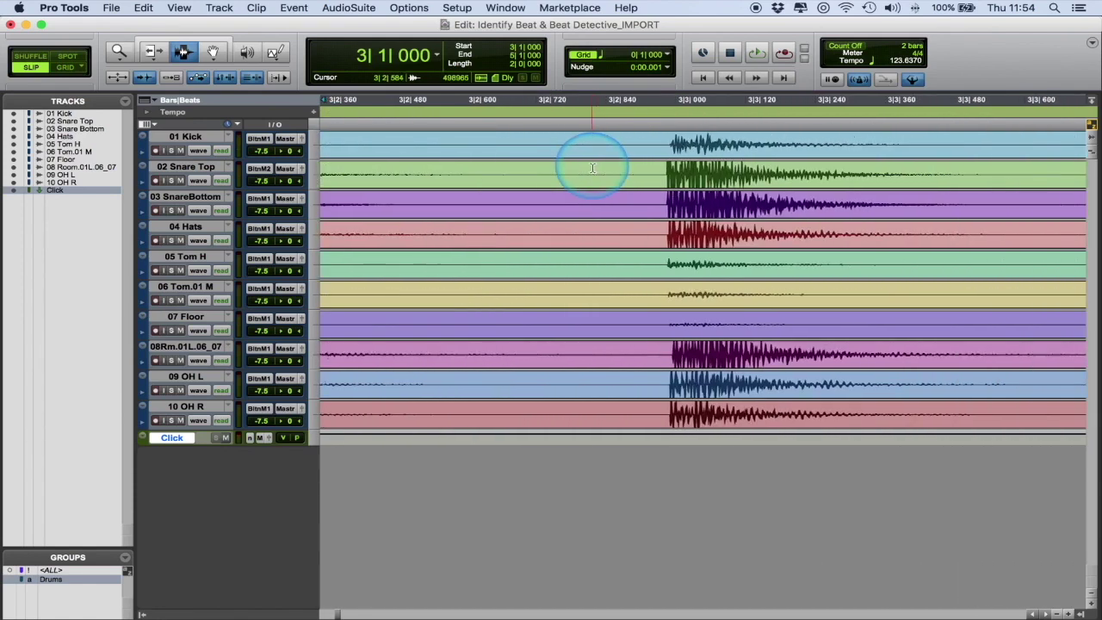
scroll(592, 168, "right", 5)
Increase the height of the drum tracks
left_click(259, 211)
left_click_drag(192, 189, 192, 225)
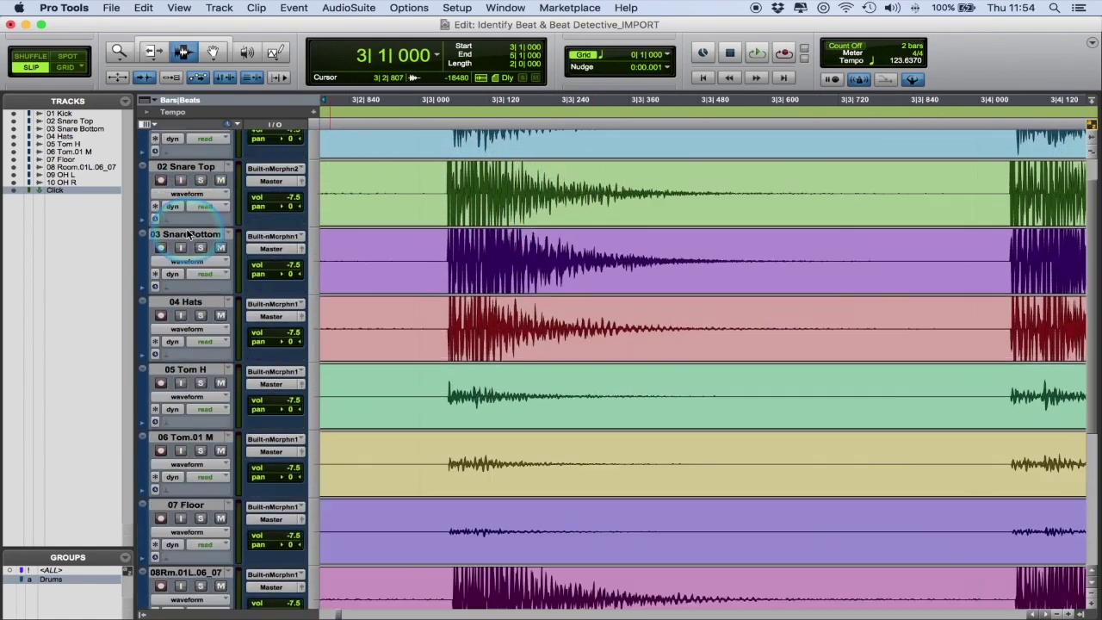
scroll(458, 205, "up", 2)
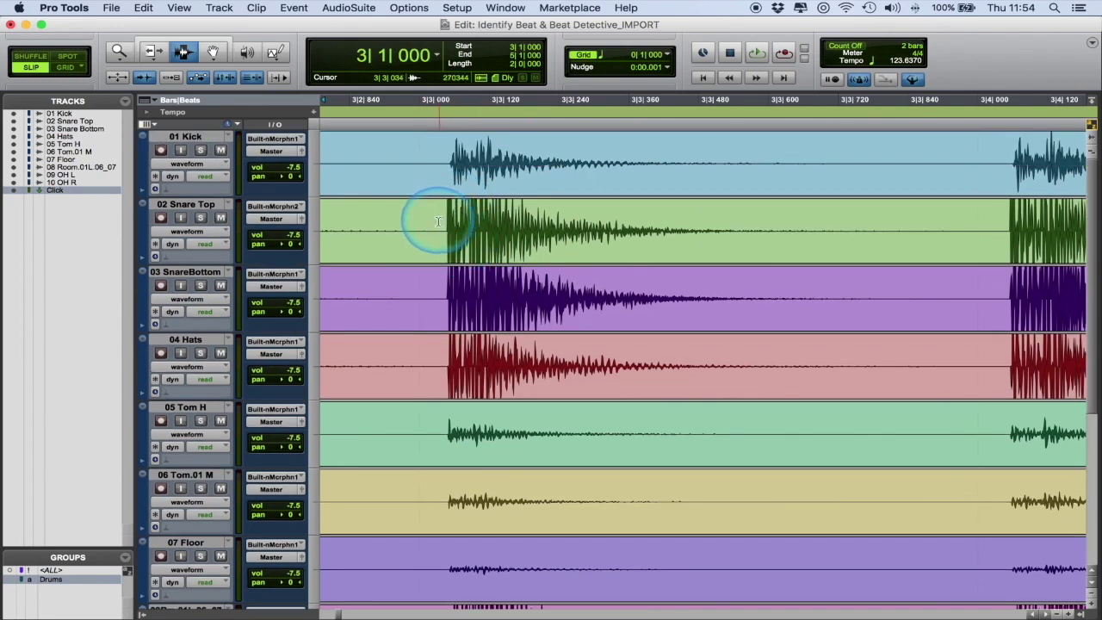
Compare the hits on beats 3 and 4 of bar 3 with the grid and replay the loop with the click
left_click(478, 259)
key("space")
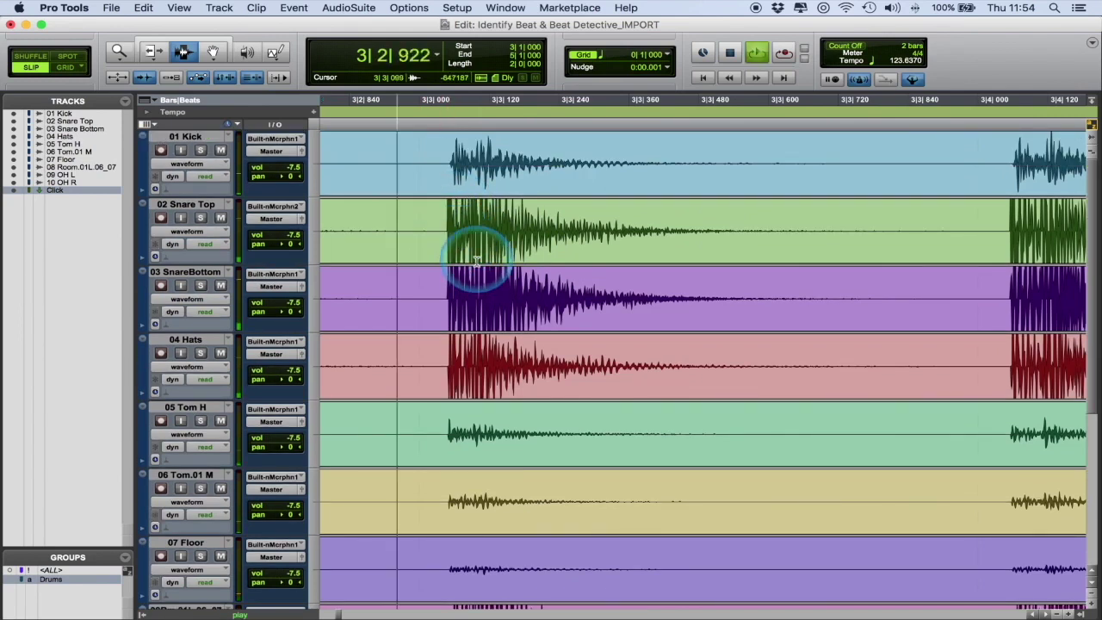
key("space")
left_click(418, 228)
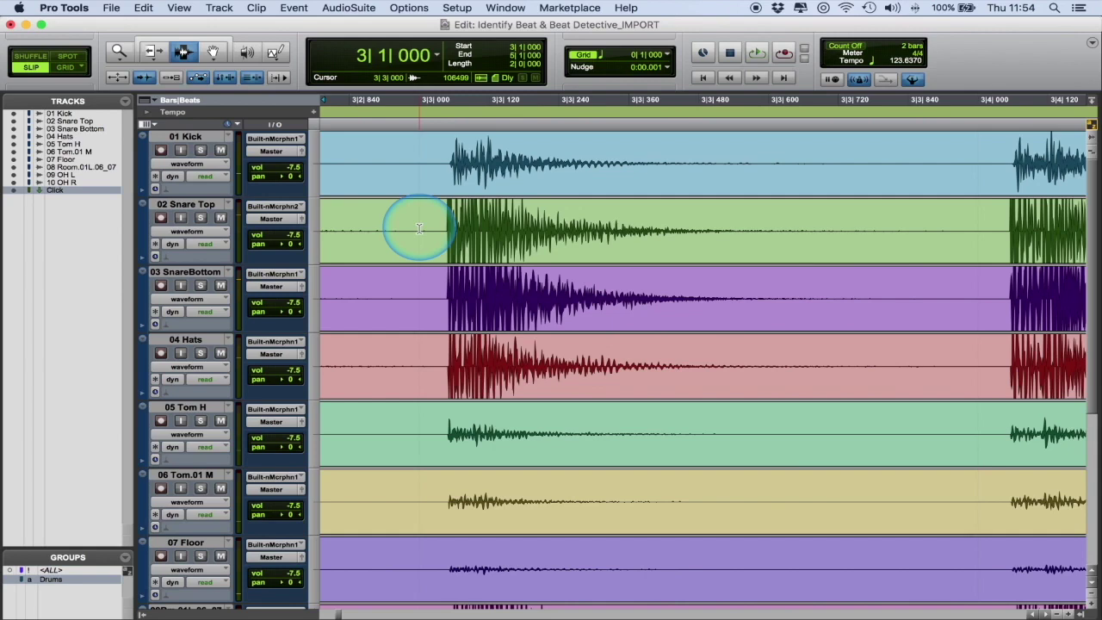
left_click_drag(417, 228, 440, 228)
key("r")
key("r")
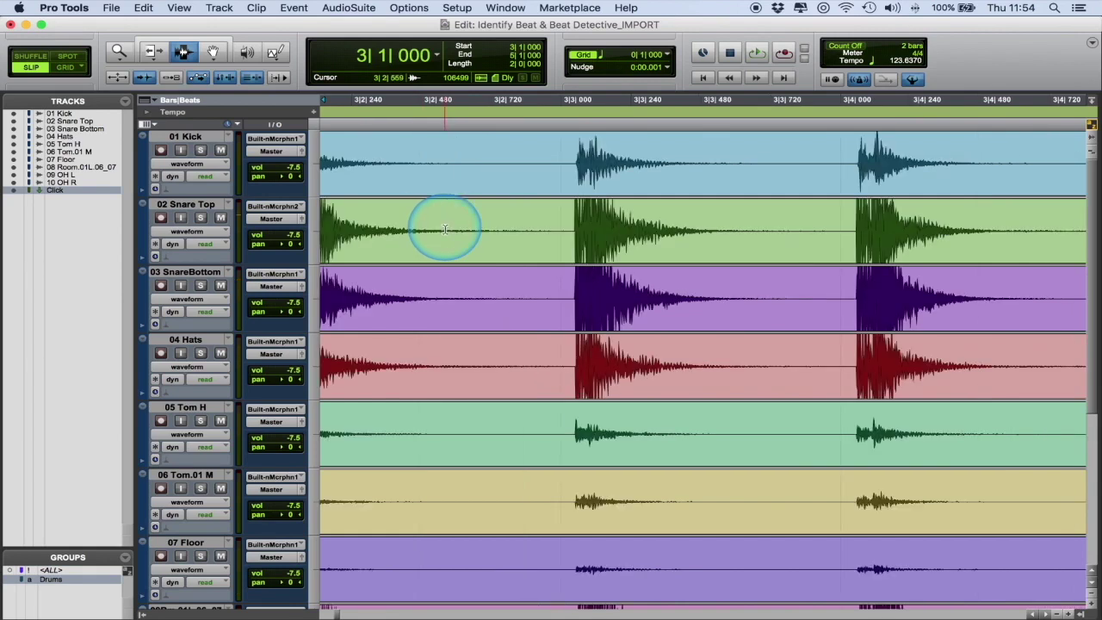
key("super+bracketleft")
key("super+bracketleft")
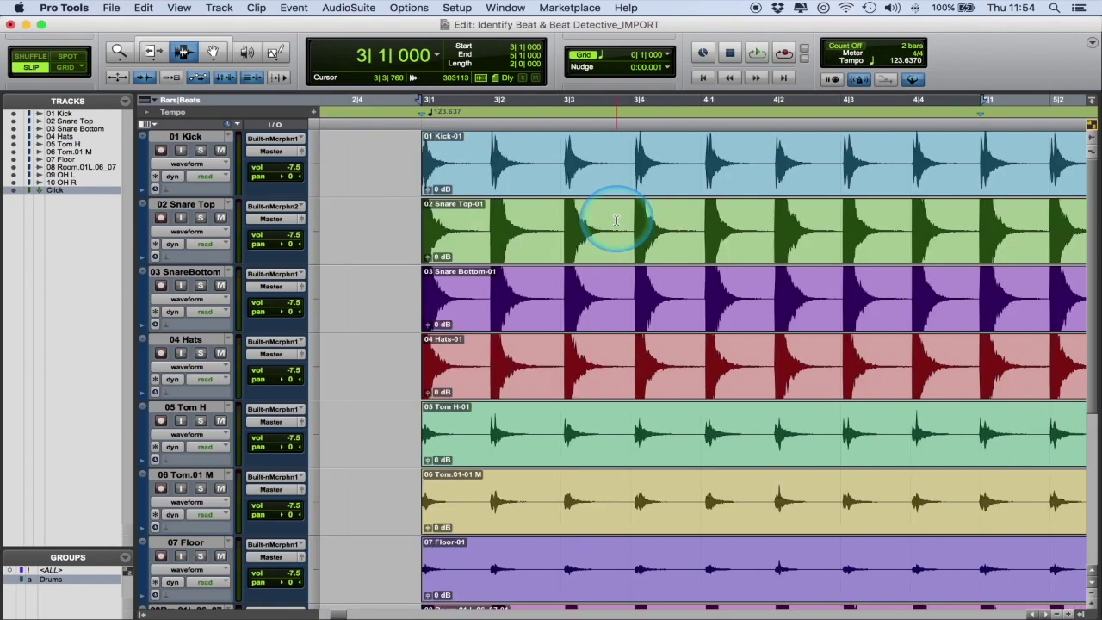
key("space")
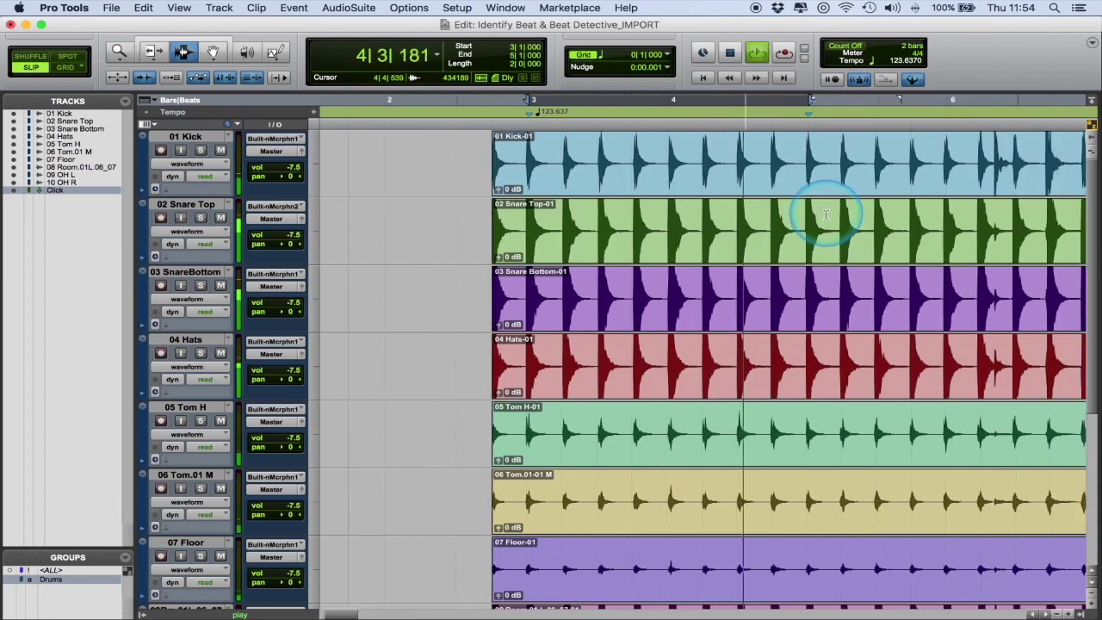
key("space")
Place the edit cursor exactly on the drum hit's onset at 5|1|000 and separate the grouped drum clips there
left_click(744, 146)
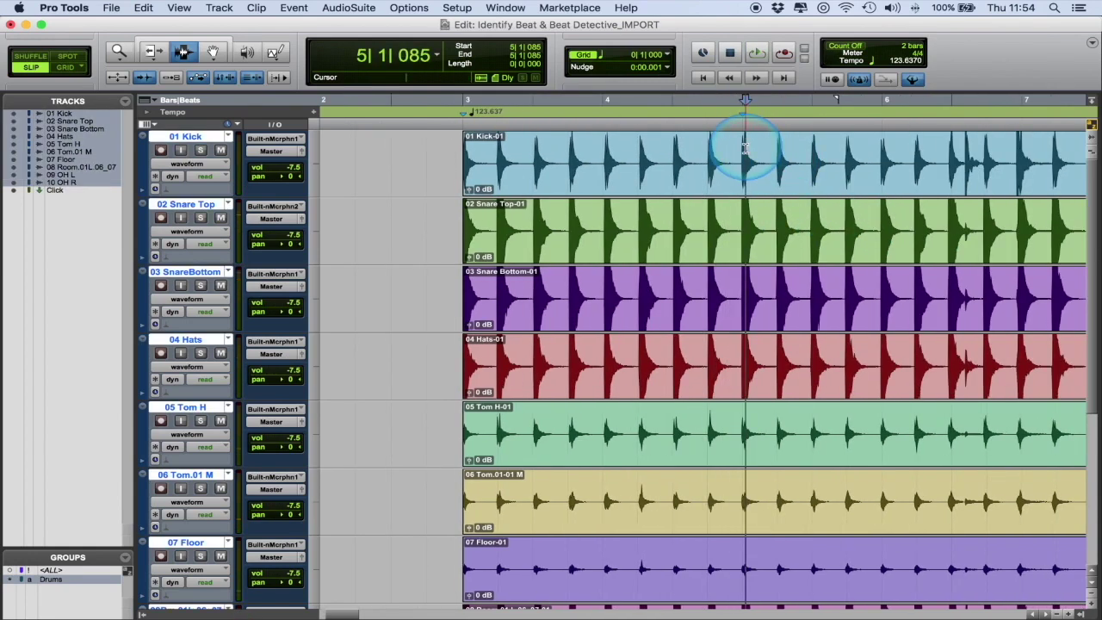
key("super+bracketright")
key("super+bracketright")
key("super+bracketright")
key("super+bracketright")
key("super+bracketright")
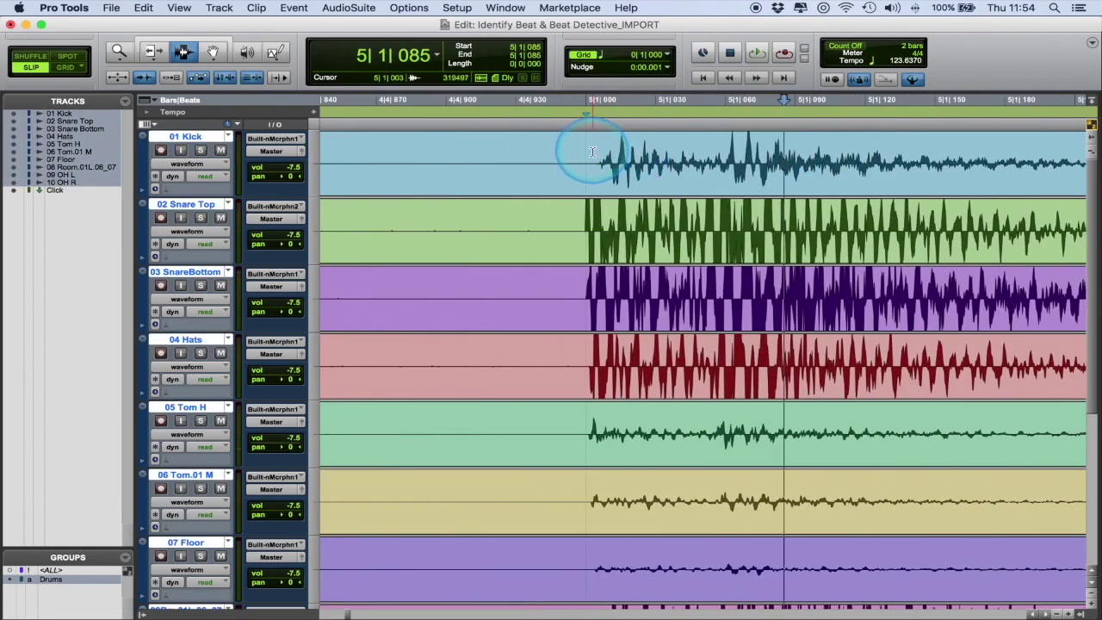
left_click(593, 151)
key("super+bracketright")
key("super+bracketright")
key("super+bracketright")
key("super+bracketright")
key("super+bracketright")
key("super+bracketright")
key("alt+Tab")
key("super+bracketright")
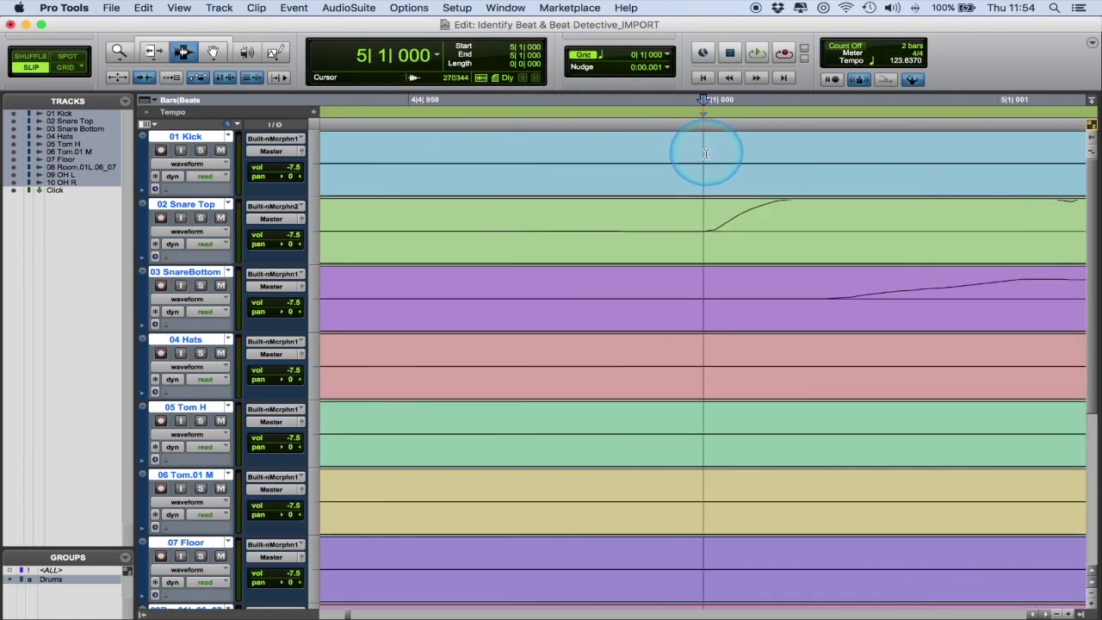
key("super+e")
Select the separated two-bar drum clips from 3|1|000 to 5|1|000 and check the split at bar 5
key("super+bracketleft")
key("super+bracketleft")
key("super+bracketleft")
double_click(595, 150)
key("super+bracketleft")
key("super+bracketleft")
key("super+bracketleft")
key("super+bracketleft")
key("super+bracketleft")
key("super+bracketleft")
key("super+bracketleft")
key("super+bracketleft")
key("super+bracketleft")
key("super+bracketleft")
key("super+bracketleft")
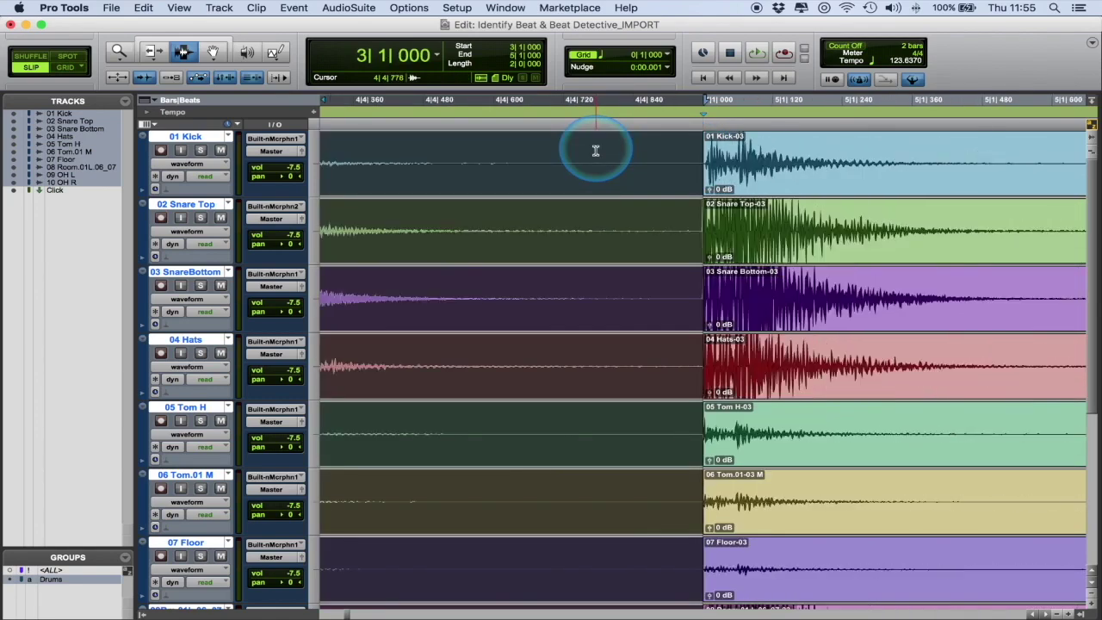
key("super+bracketleft")
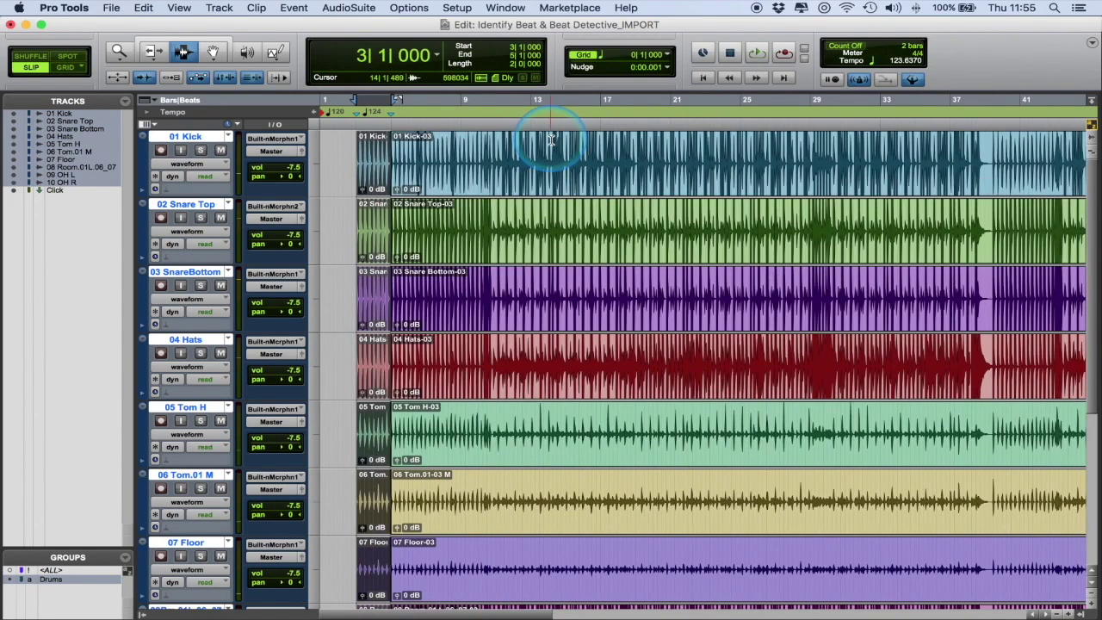
Select the remaining drum clips from 5|1|000 onward and turn off the metronome click
double_click(445, 165)
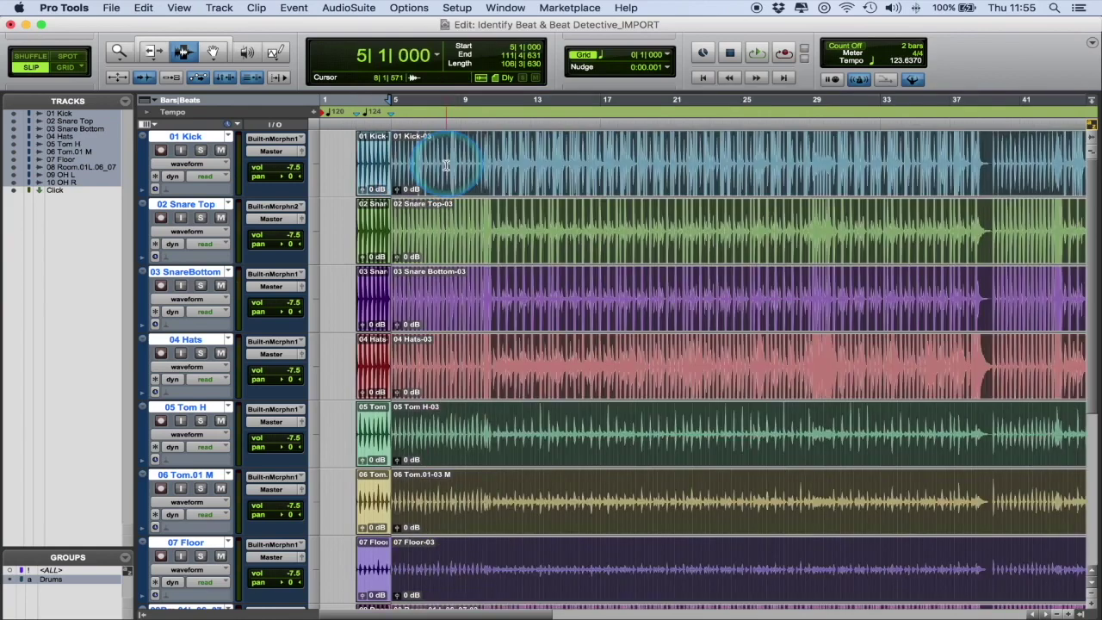
key("space")
left_click(858, 79)
key("space")
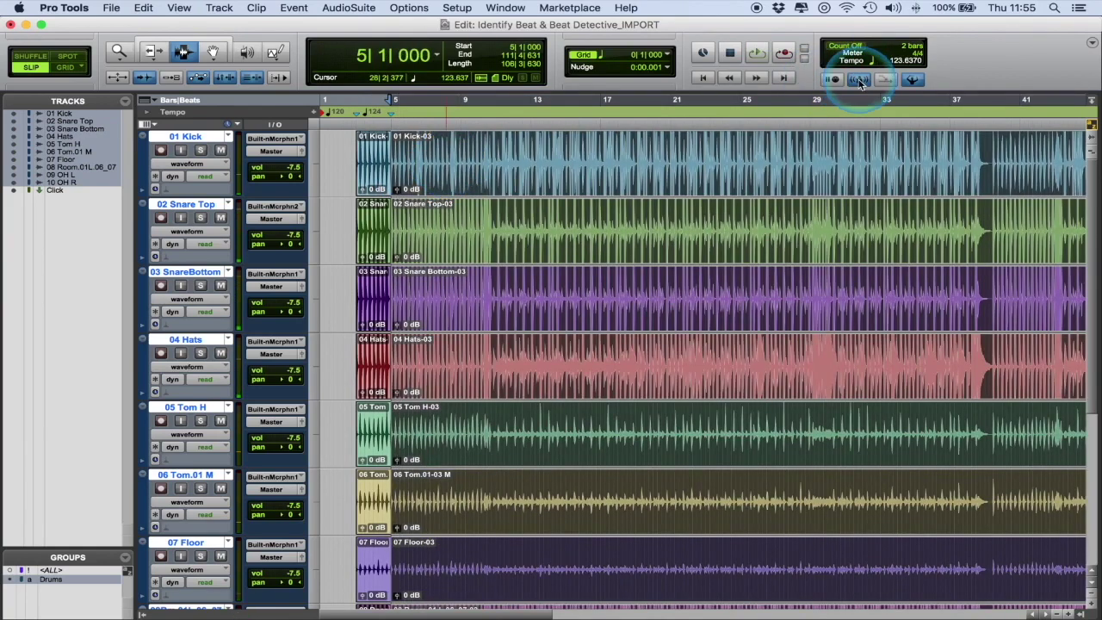
key("super+bracketleft")
left_click(639, 222)
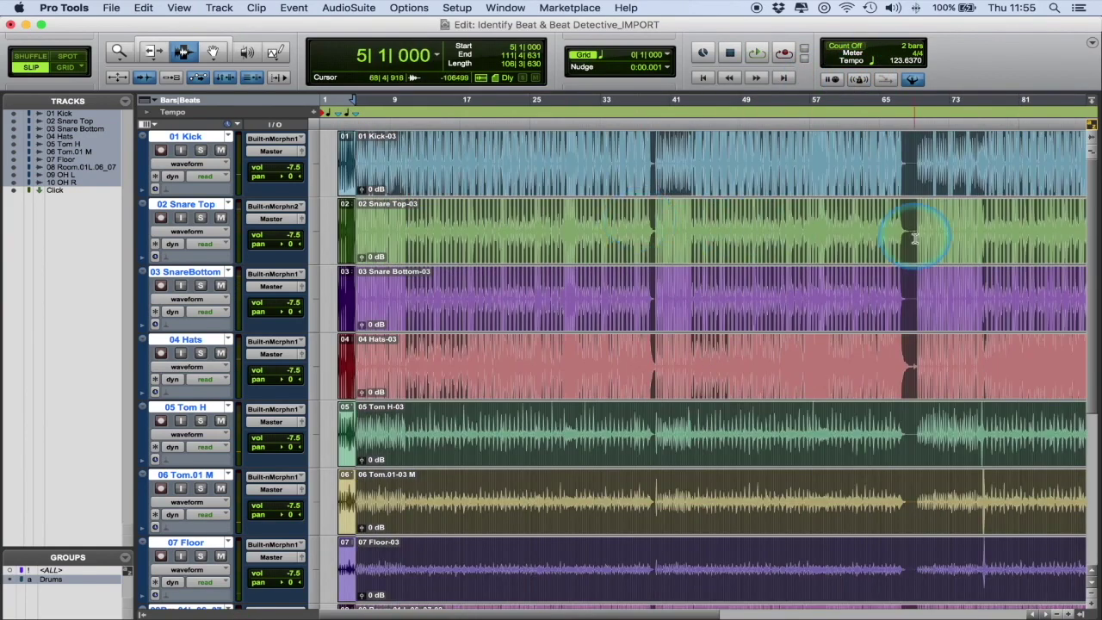
Shorten the drum selection that starts at 5|1|000 to end at 10|1|319 and play it
key("super+bracketleft")
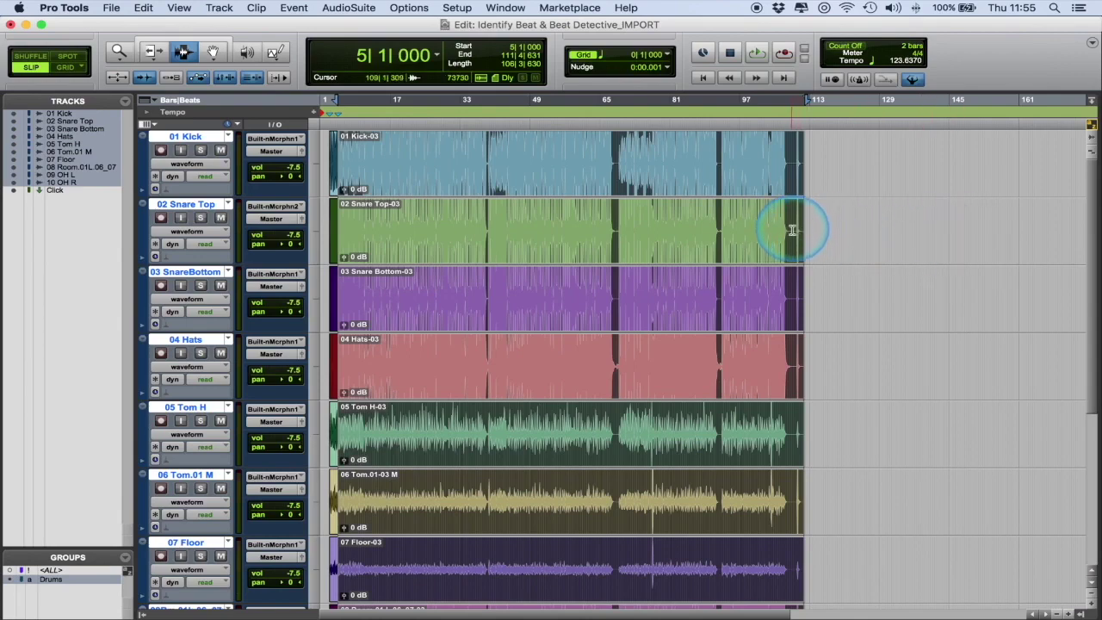
left_click_drag(792, 230, 359, 228)
key("super+bracketright")
key("super+bracketright")
key("super+bracketright")
key("super+bracketright")
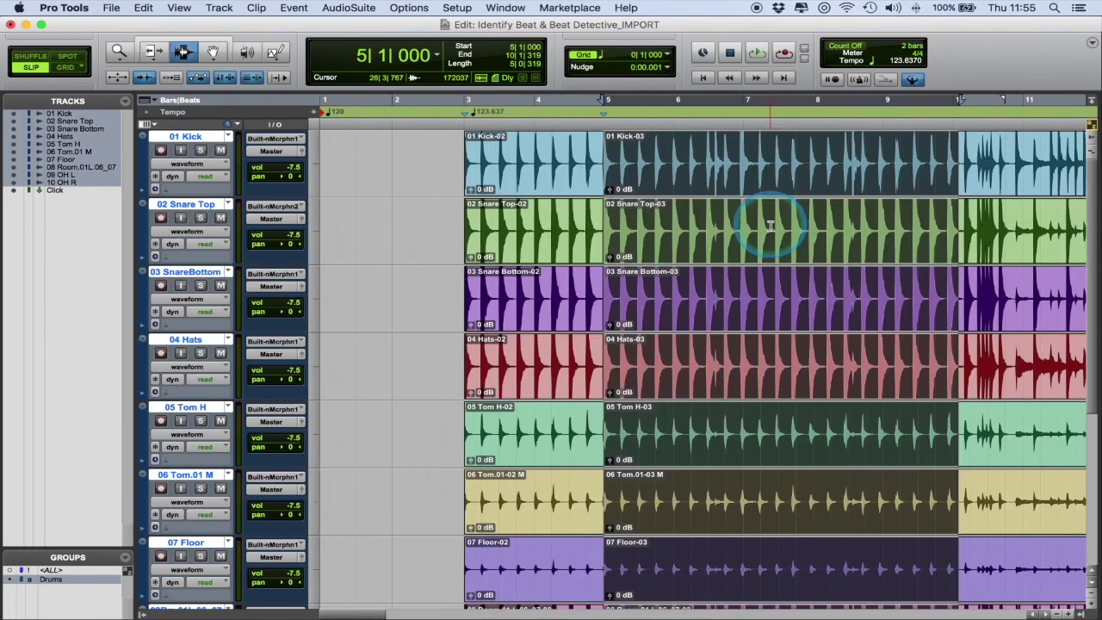
key("space")
left_click(962, 204)
key("space")
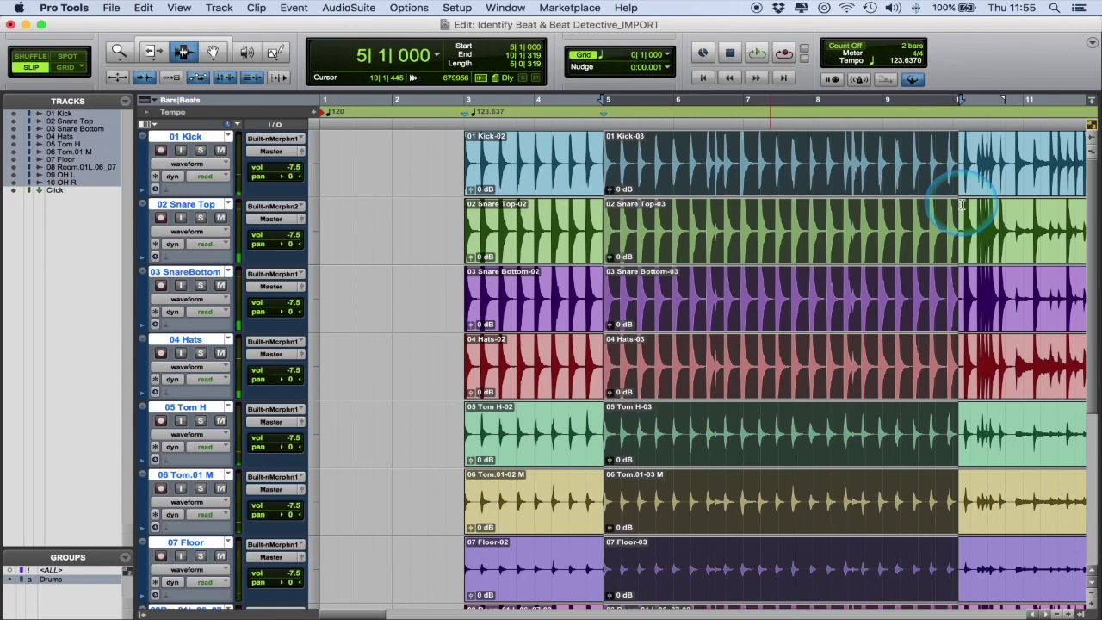
left_click(954, 208)
key("space")
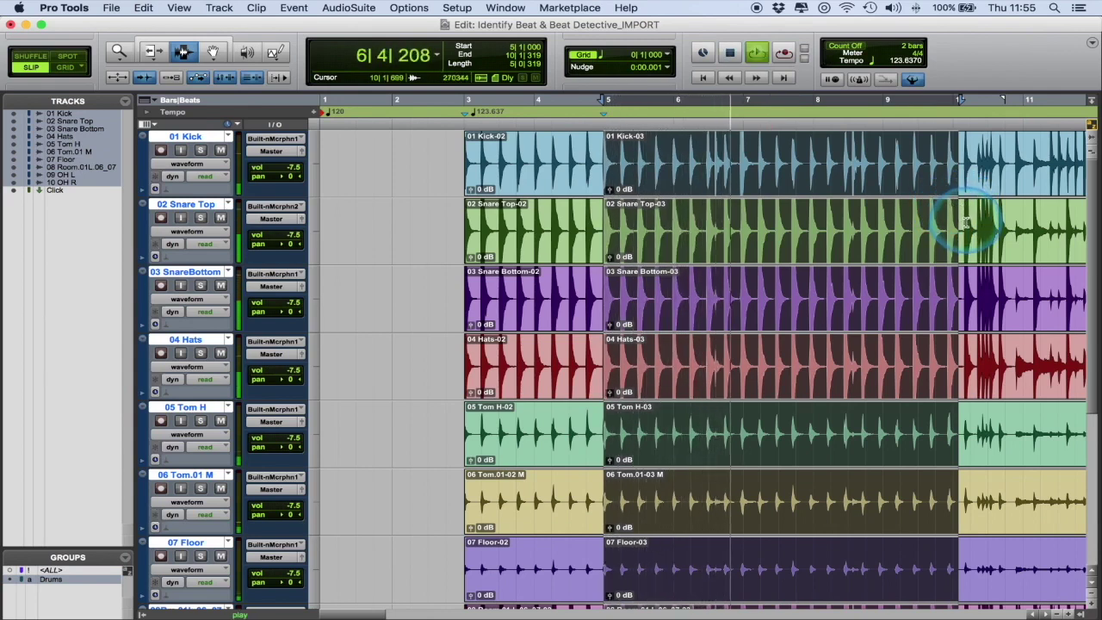
Reduce the drum selection from 5|1|000 to end at 7|1|149, inspect its start and end, and play the loop
left_click_drag(958, 220, 746, 222)
key("space")
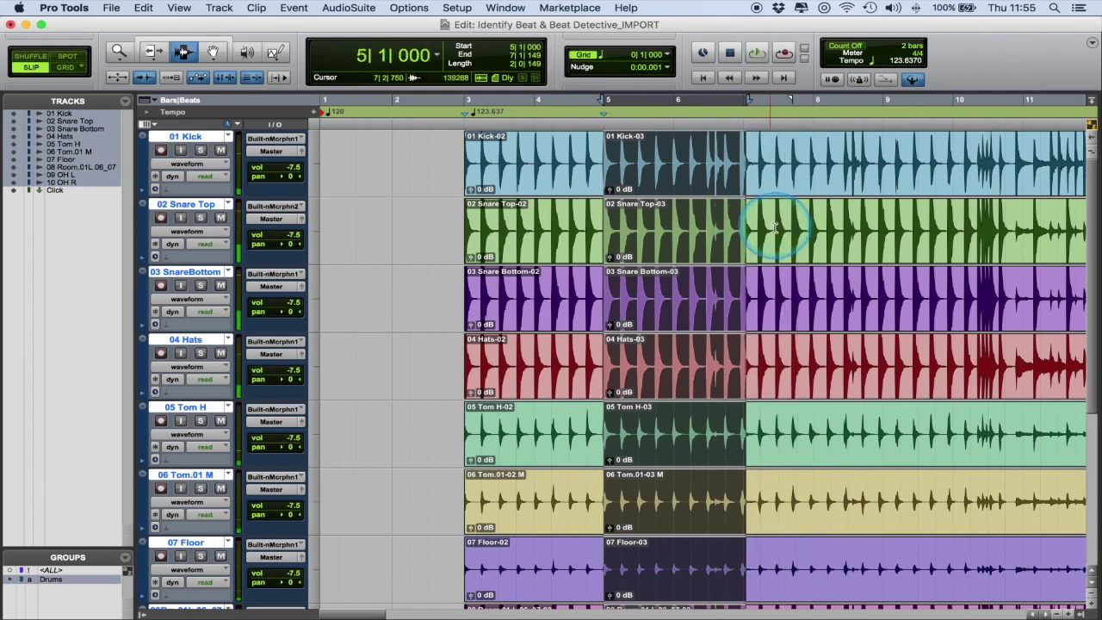
key("t")
key("t")
key("t")
key("t")
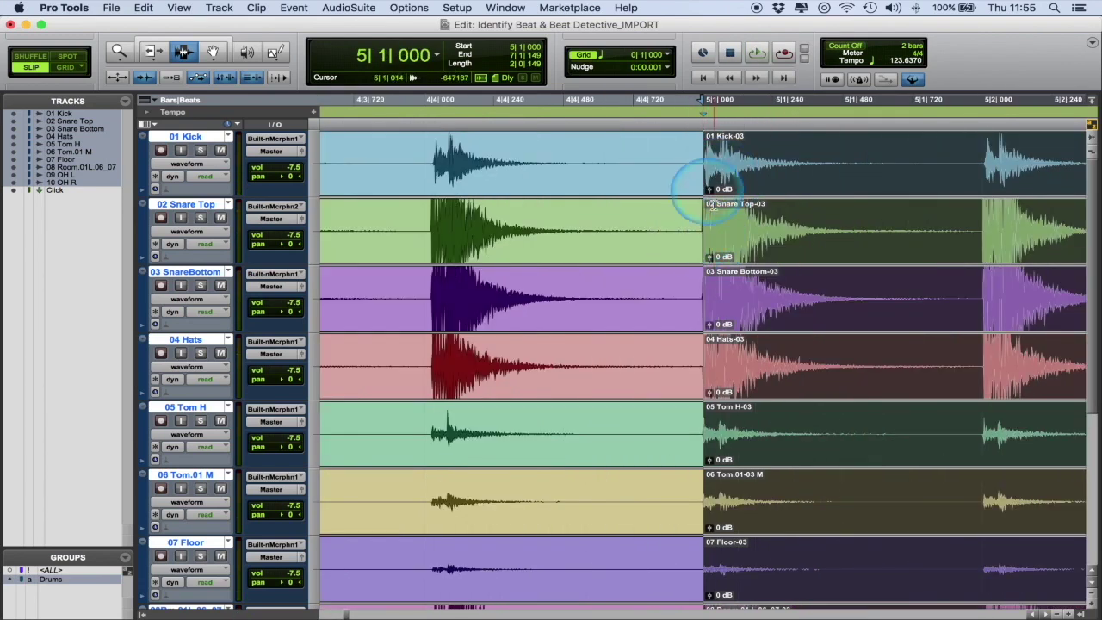
key("r")
key("r")
key("r")
key("r")
key("space")
key("t")
key("t")
key("Right")
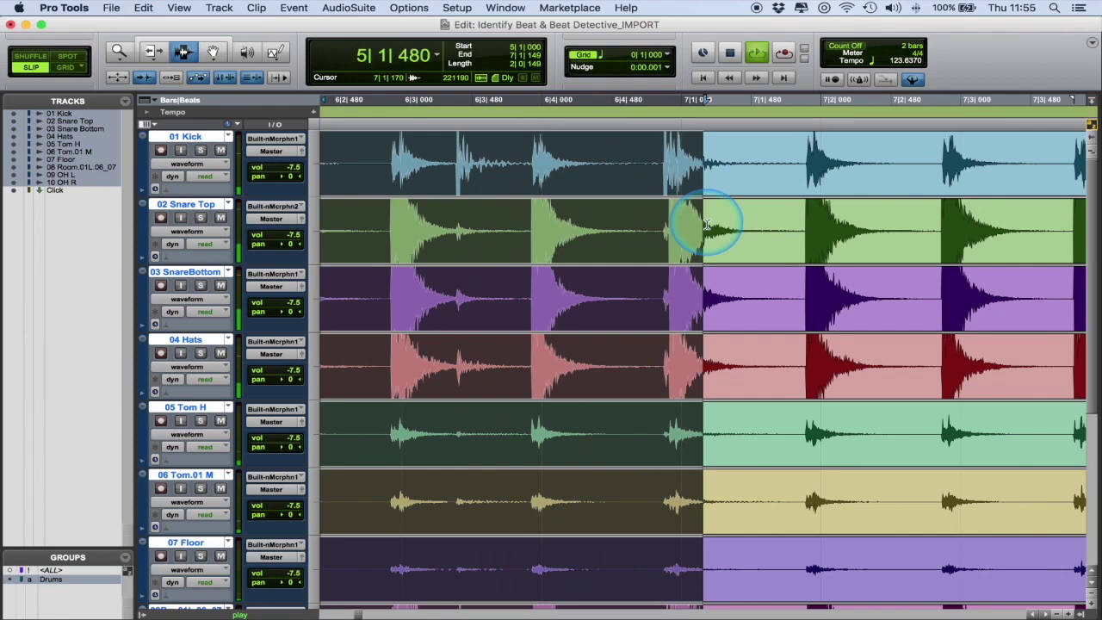
key("space")
Move the end of the drum selection back to the onset of the kick hit at 6|4|841
left_click_drag(667, 207, 631, 210)
key("t")
key("t")
key("t")
key("t")
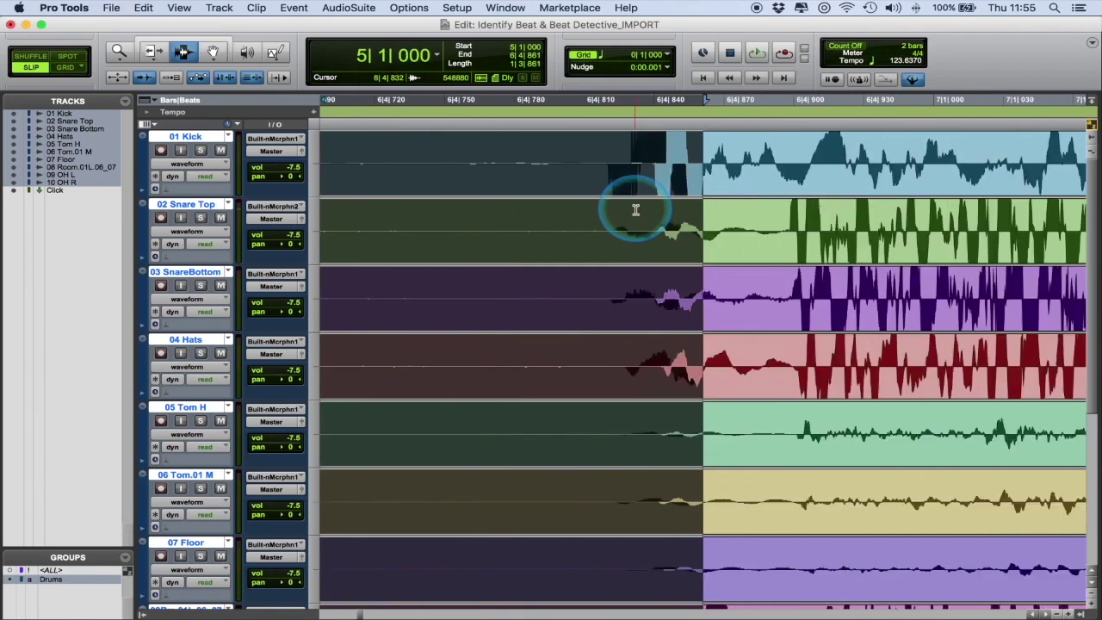
left_click_drag(701, 205, 610, 213)
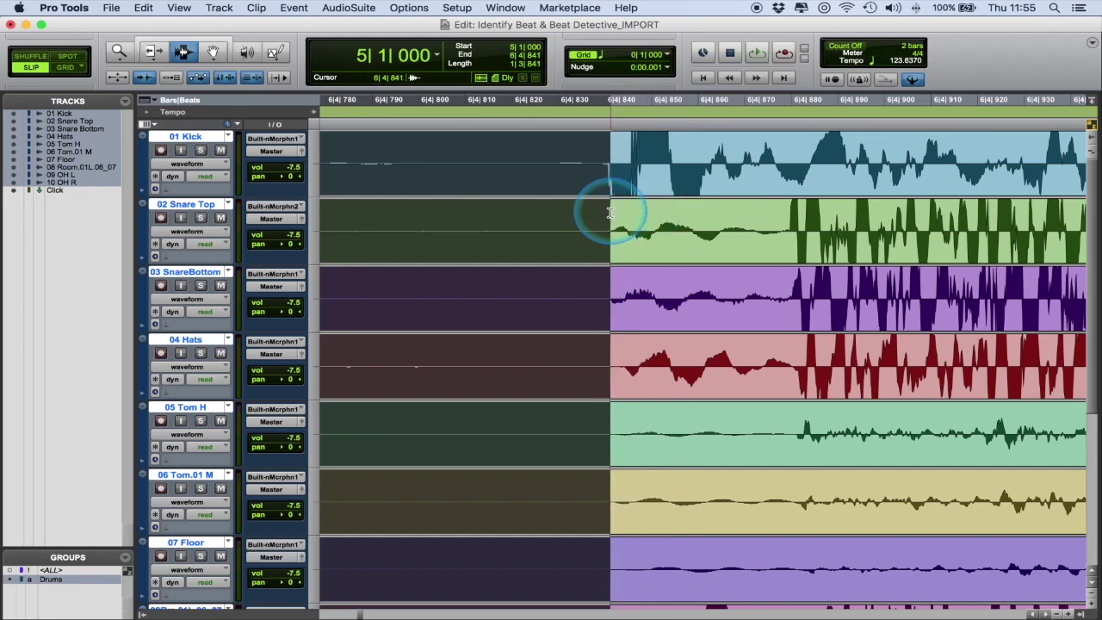
key("t")
key("t")
key("t")
key("t")
mouse_move(701, 202)
left_mouse_down()
mouse_move(670, 204)
mouse_move(681, 202)
left_mouse_up()
Play the drum selection from 5|1|000 to 6|4|841 as a loop to check its start and end points
key("space")
key("r")
key("r")
key("r")
key("r")
key("r")
key("r")
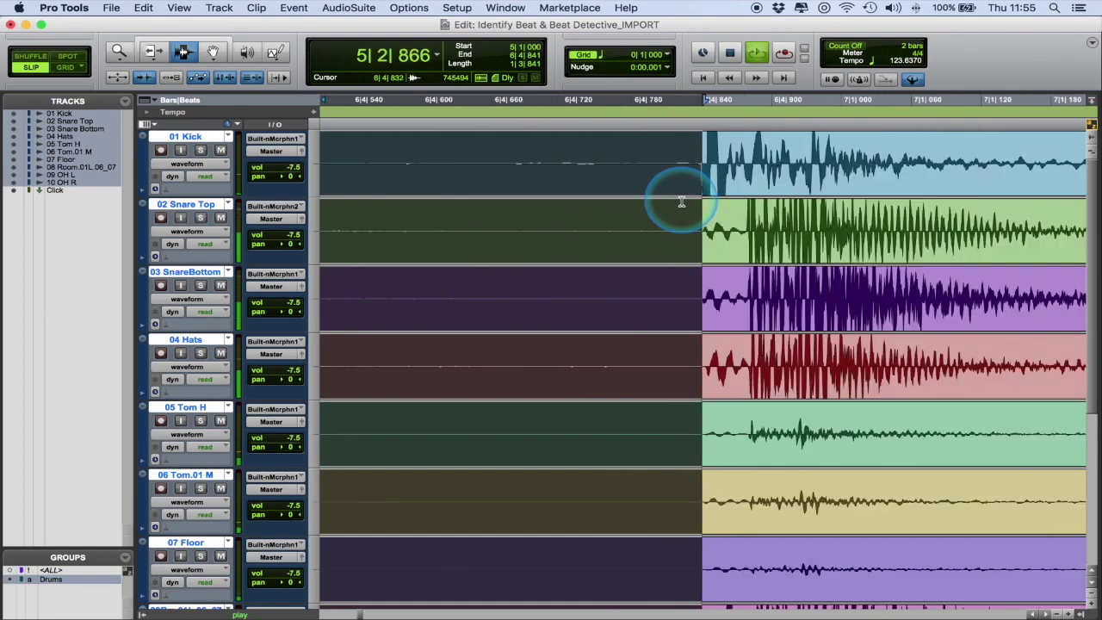
key("super+bracketleft")
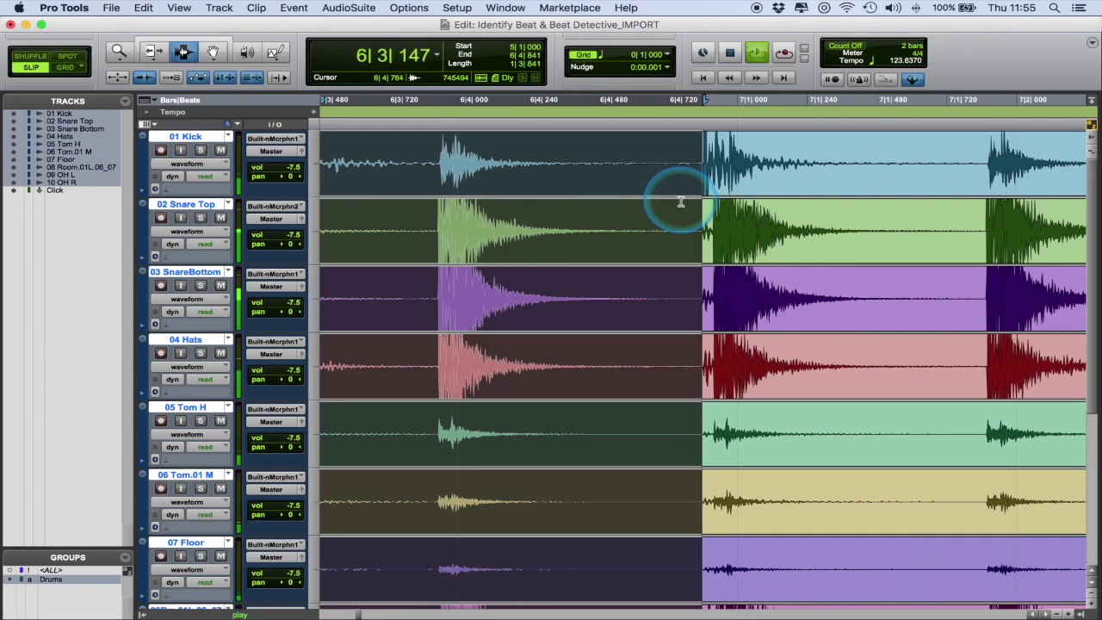
key("super+bracketleft")
key("super+bracketleft")
key("super+bracketleft")
key("super+bracketleft")
key("super+bracketleft")
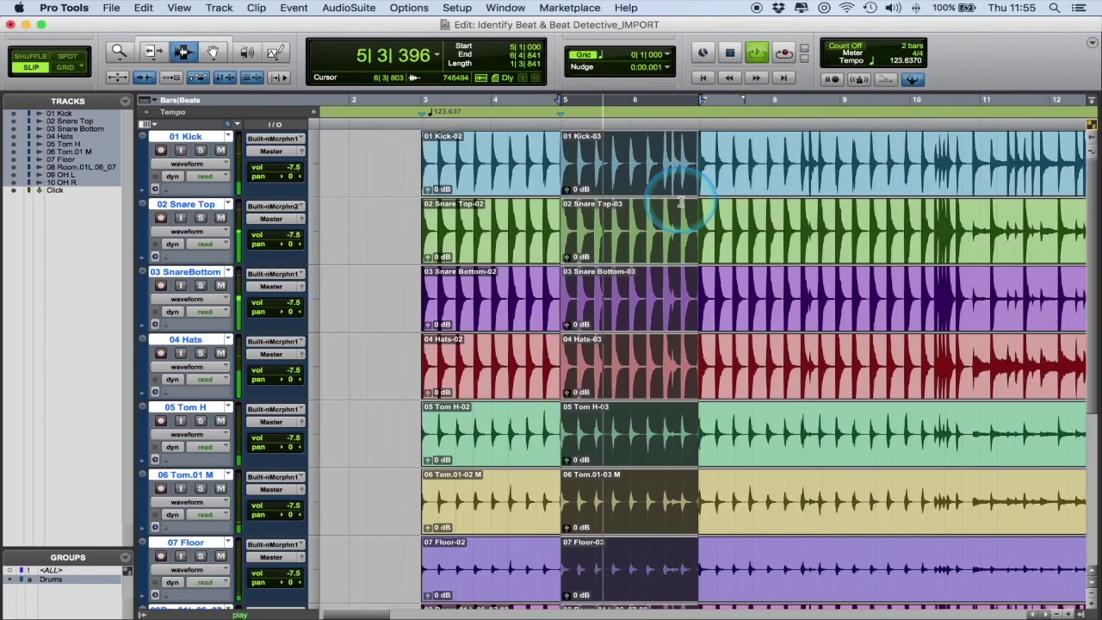
key("space")
Separate the selected drum clips and use Identify Beat to map them from 5|1|000 to 7|1|000 in 4/4
key("super+e")
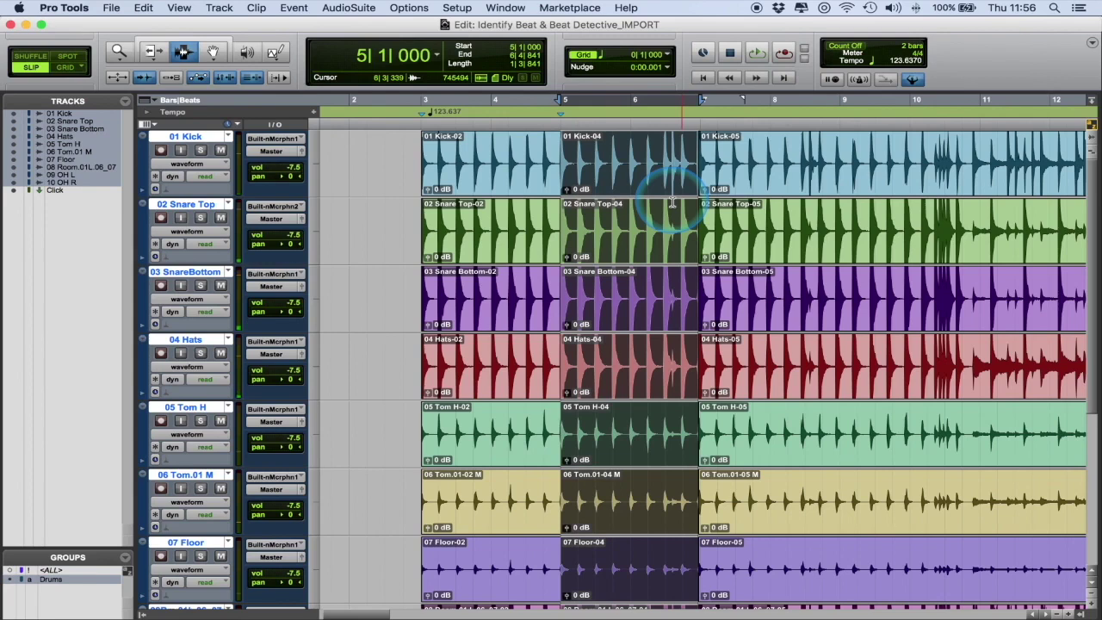
key("super+i")
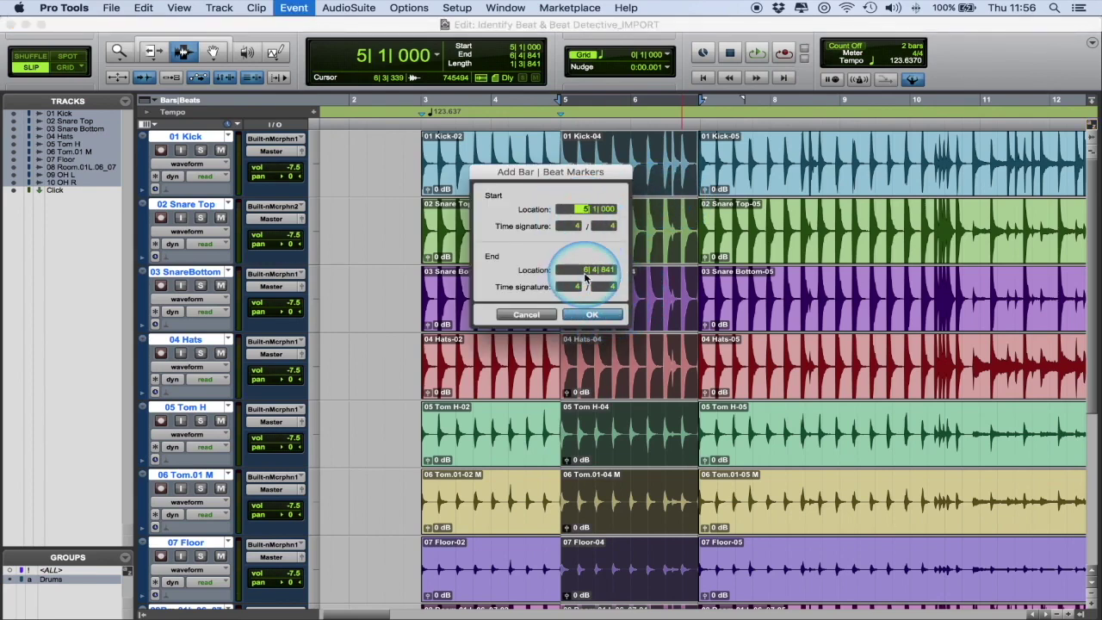
left_click(591, 315)
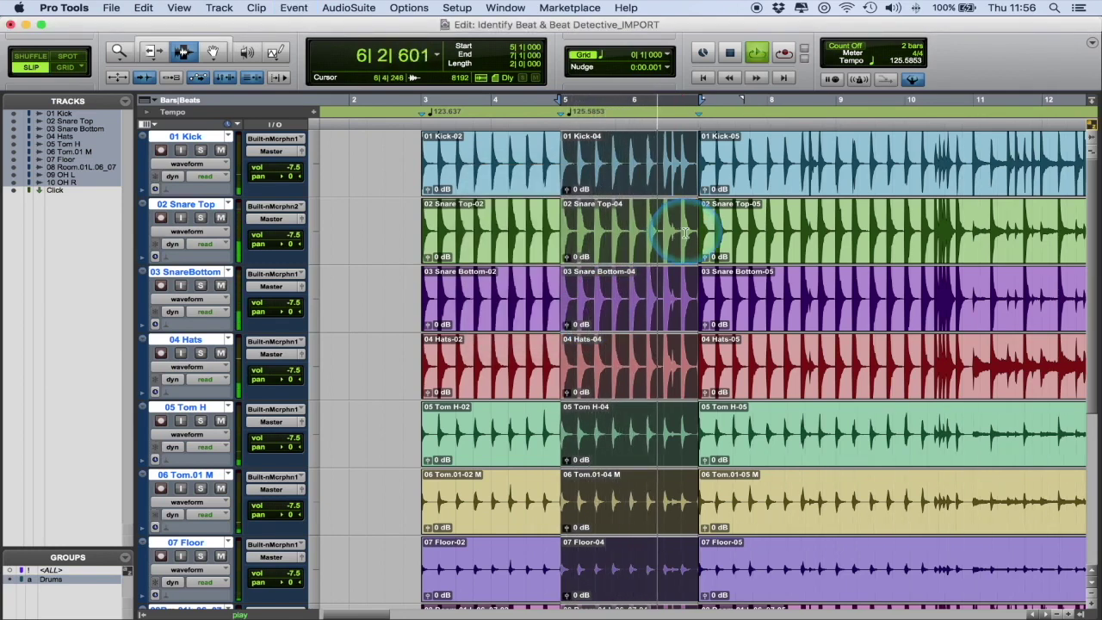
Turn on the metronome click and compare the looping drum hits in bars 5 and 6 with the grid
left_click(860, 80)
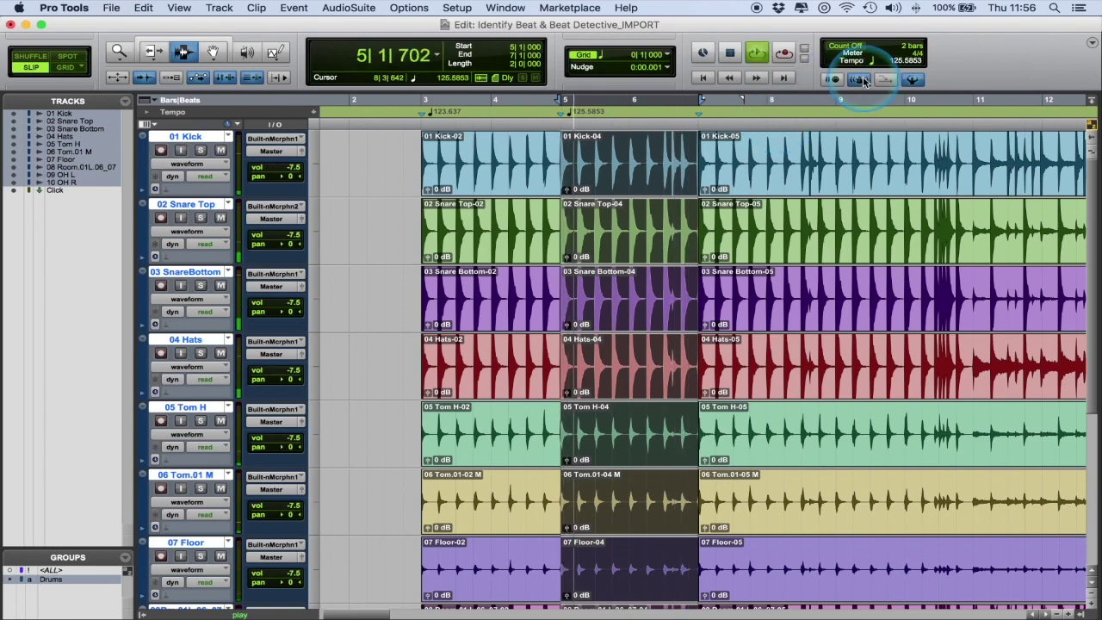
key("t")
key("t")
scroll(858, 121, "right", 1)
scroll(846, 170, "right", 4)
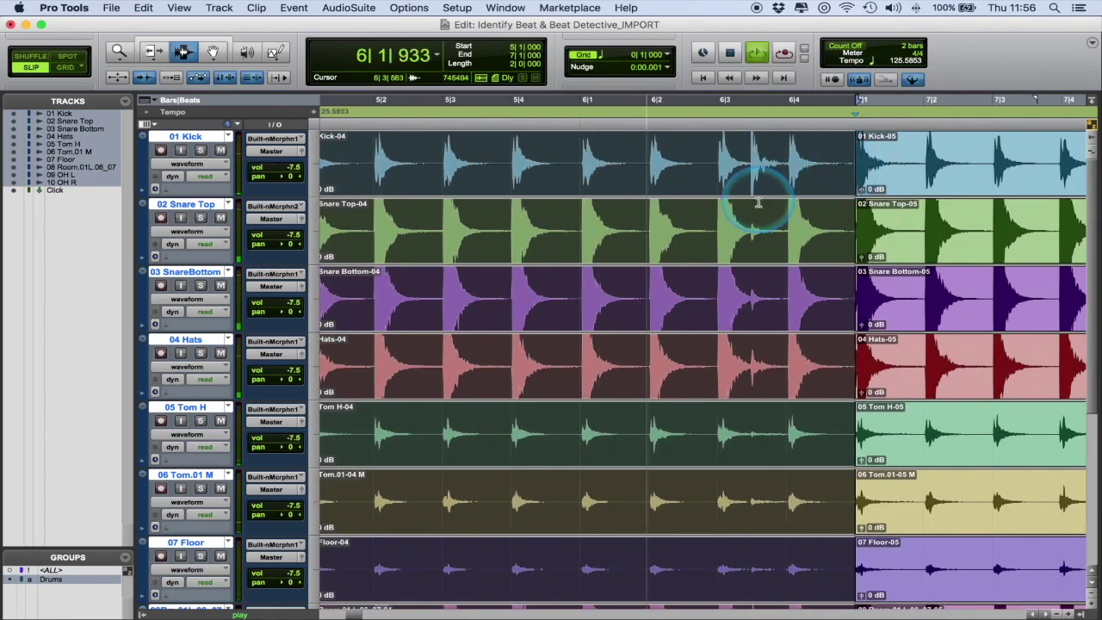
key("t")
key("super+bracketleft")
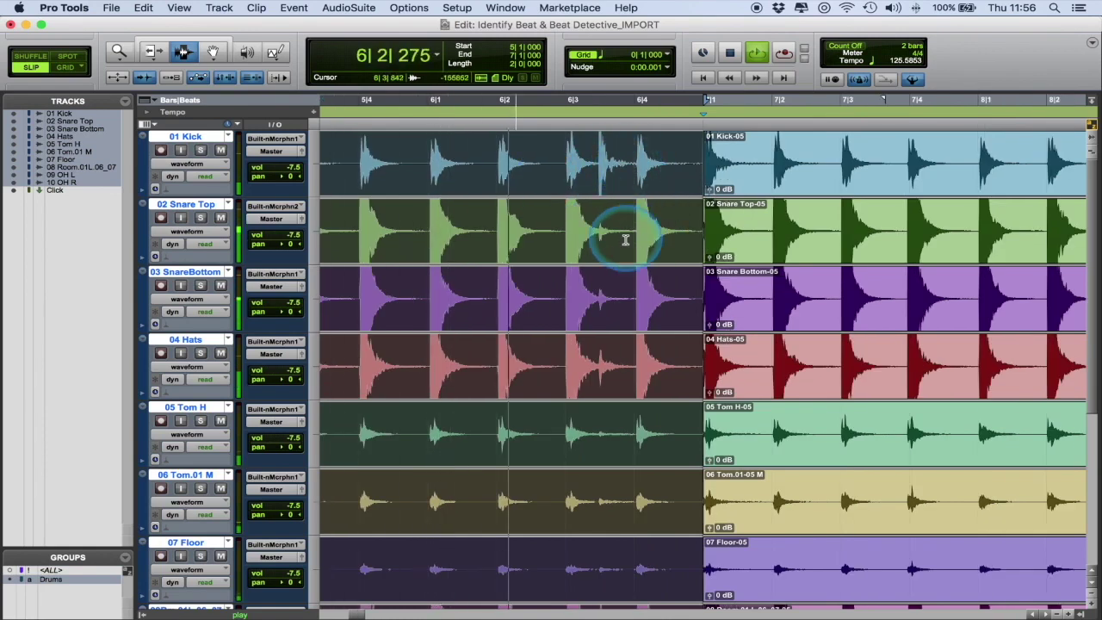
key("super+bracketleft")
key("super+bracketleft")
key("space")
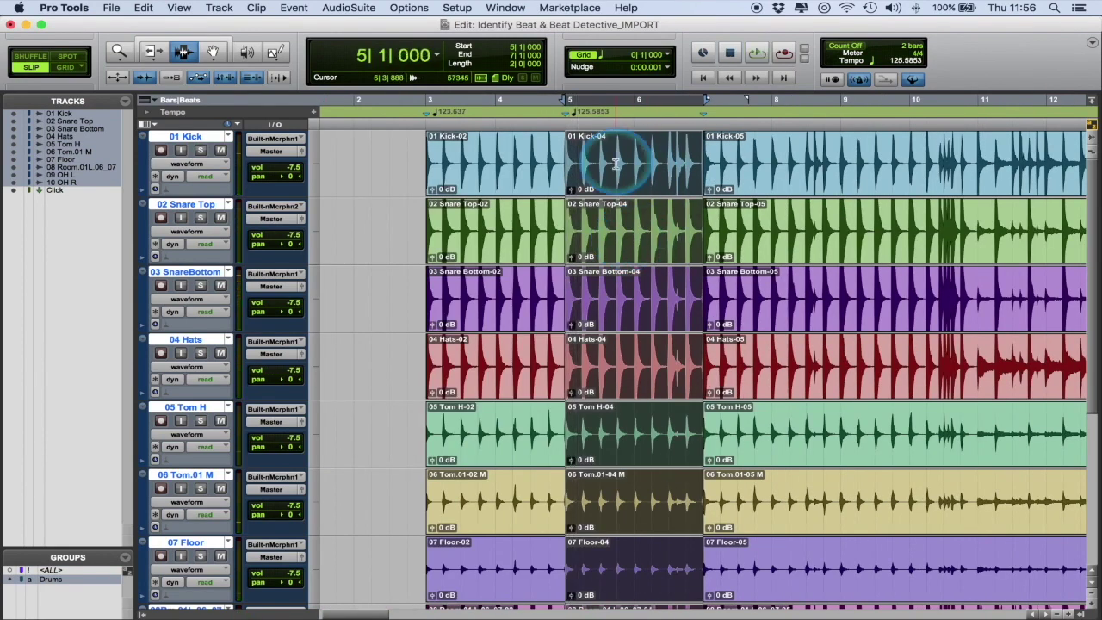
key("super+bracketleft")
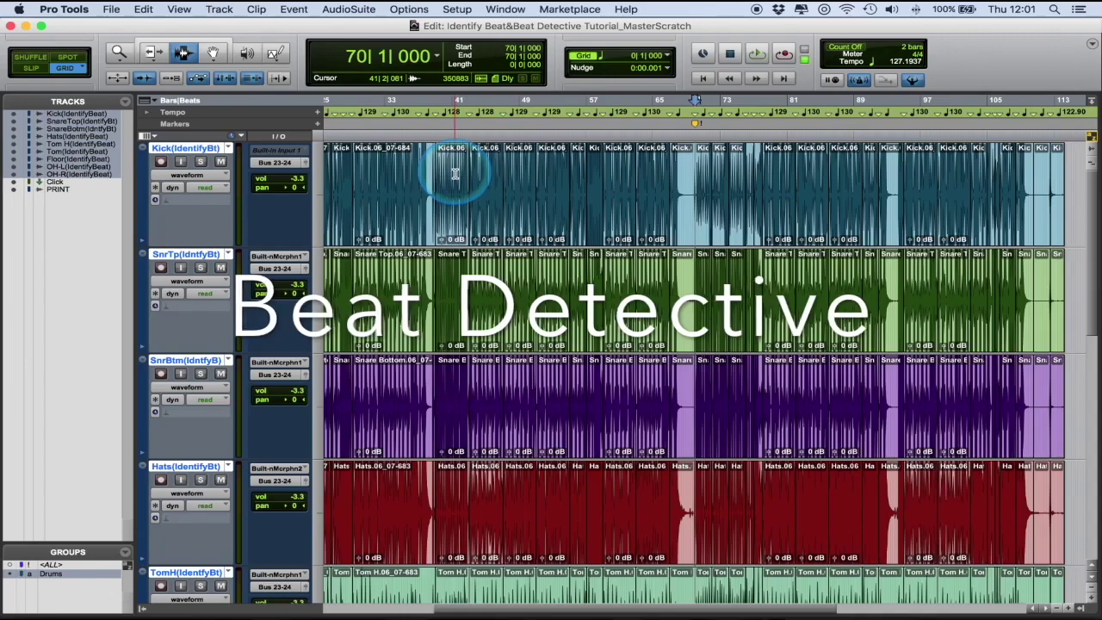
Look through the tempo-mapped drum clips in the Tutorial_MasterScratch session and select those from 78|1|000 to 82|1|000
scroll(479, 168, "left", 5)
scroll(484, 170, "right", 2)
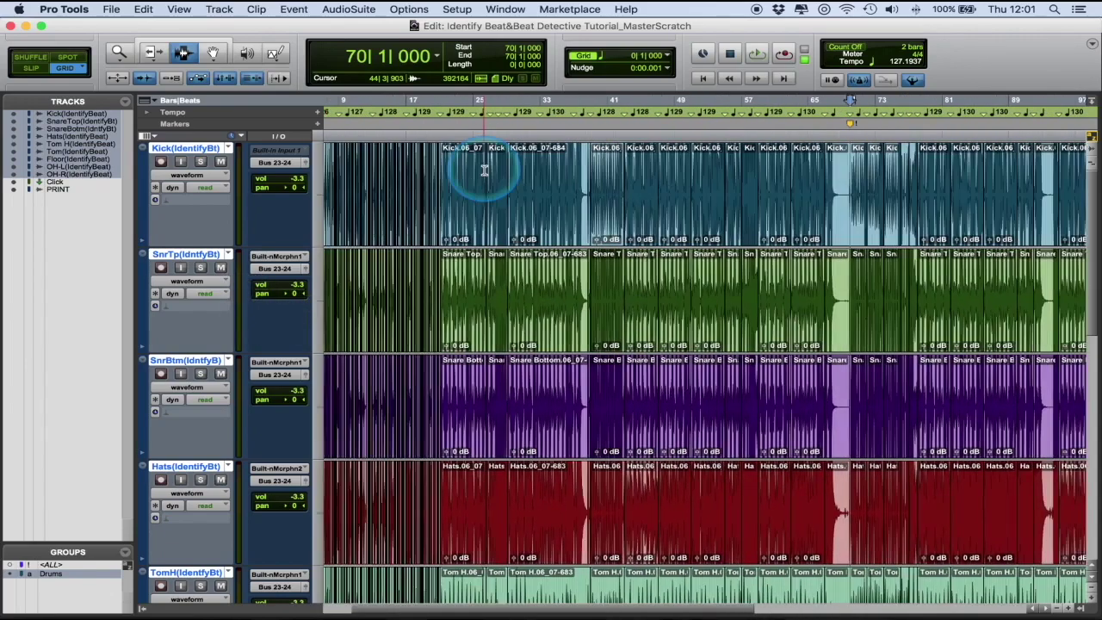
key("t")
key("t")
scroll(635, 189, "right", 8)
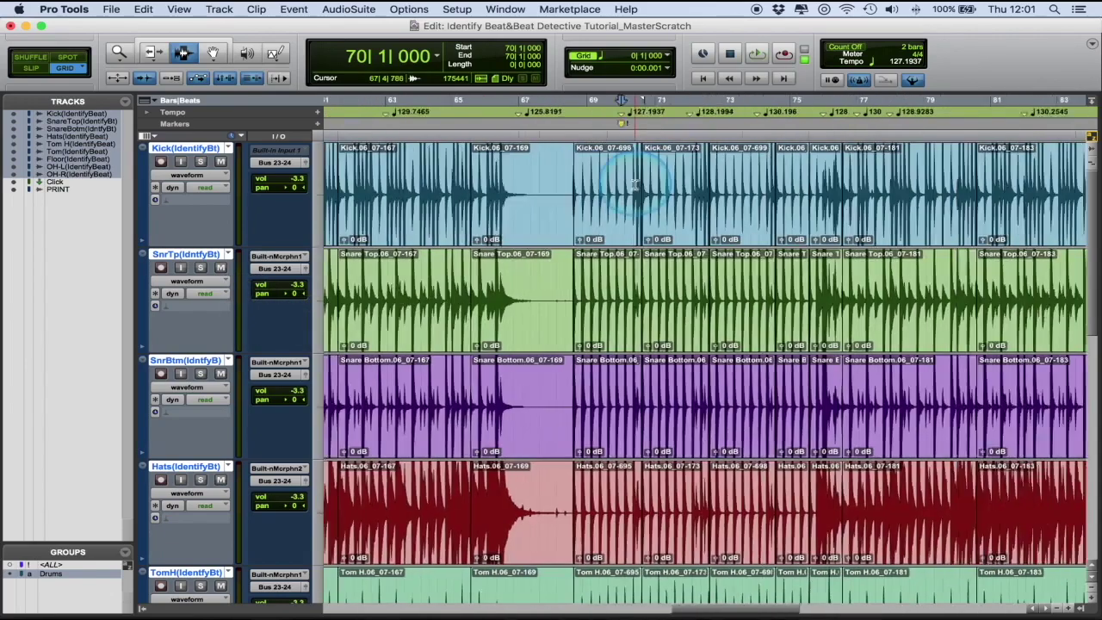
key("t")
scroll(635, 183, "down", 3)
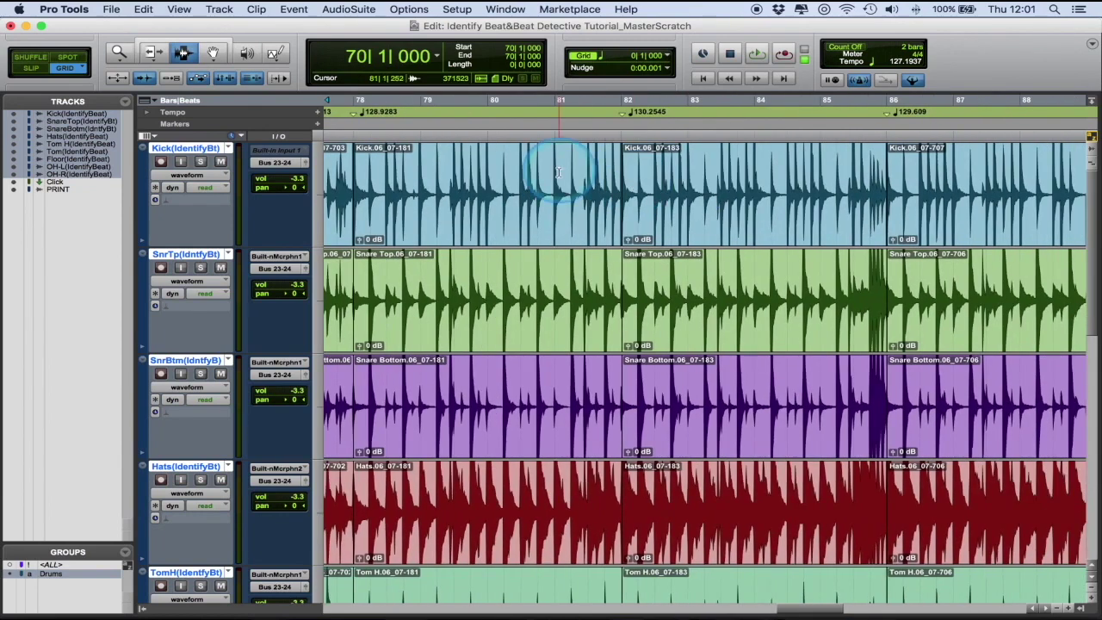
double_click(564, 176)
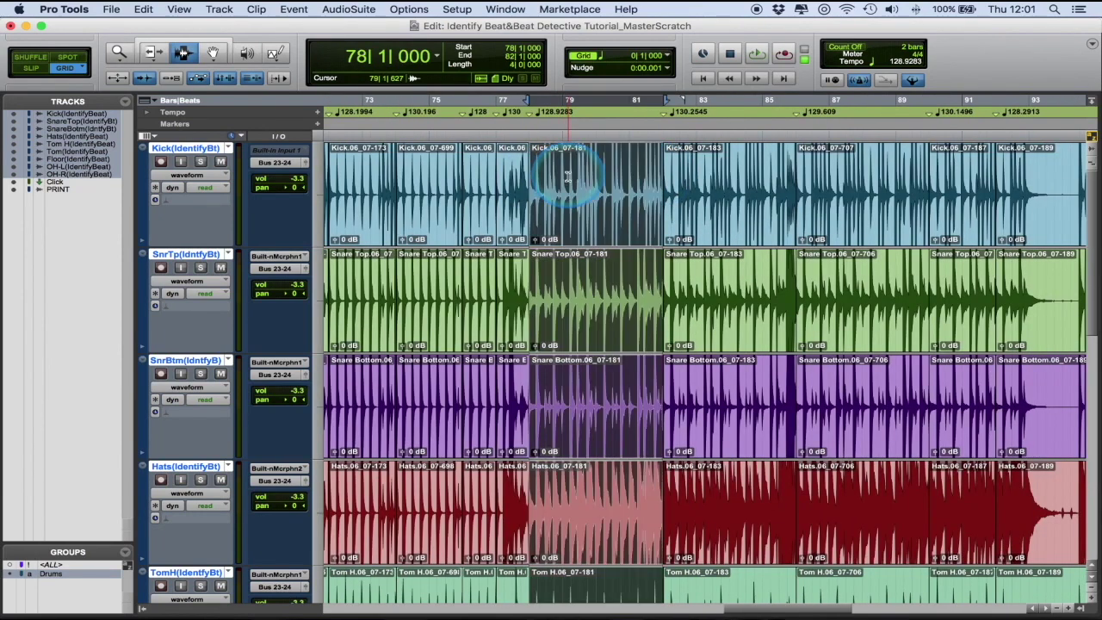
Select the one-bar drum clips at 77|1|000 and loop them with the click, raising the system volume
double_click(511, 169)
key("t")
key("t")
key("t")
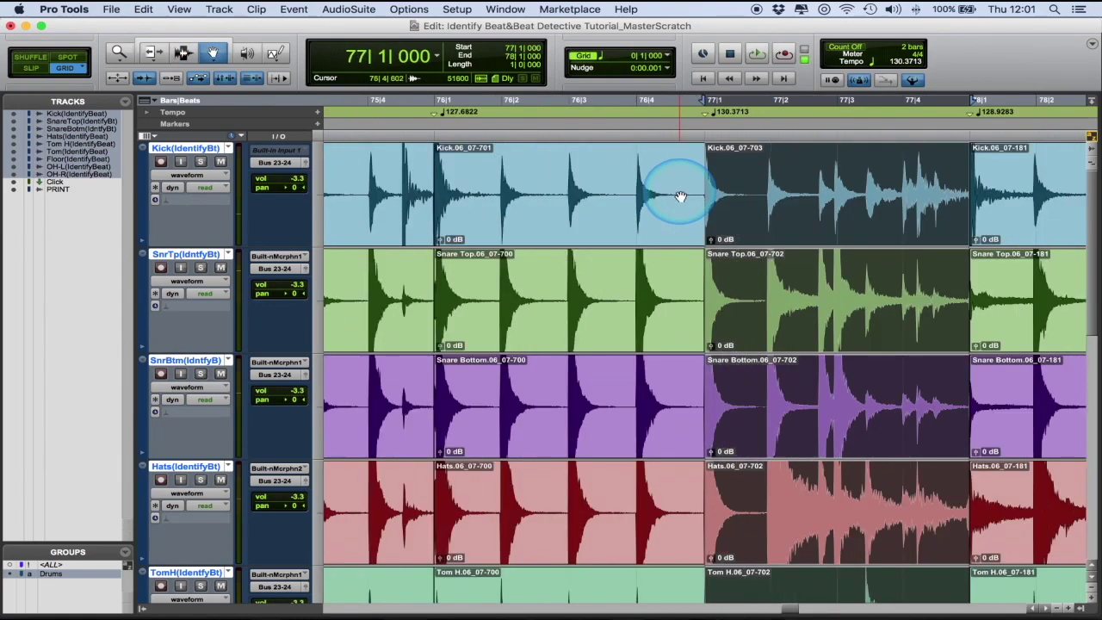
scroll(711, 194, "right", 3)
left_click(757, 248)
left_click(628, 207)
key("space")
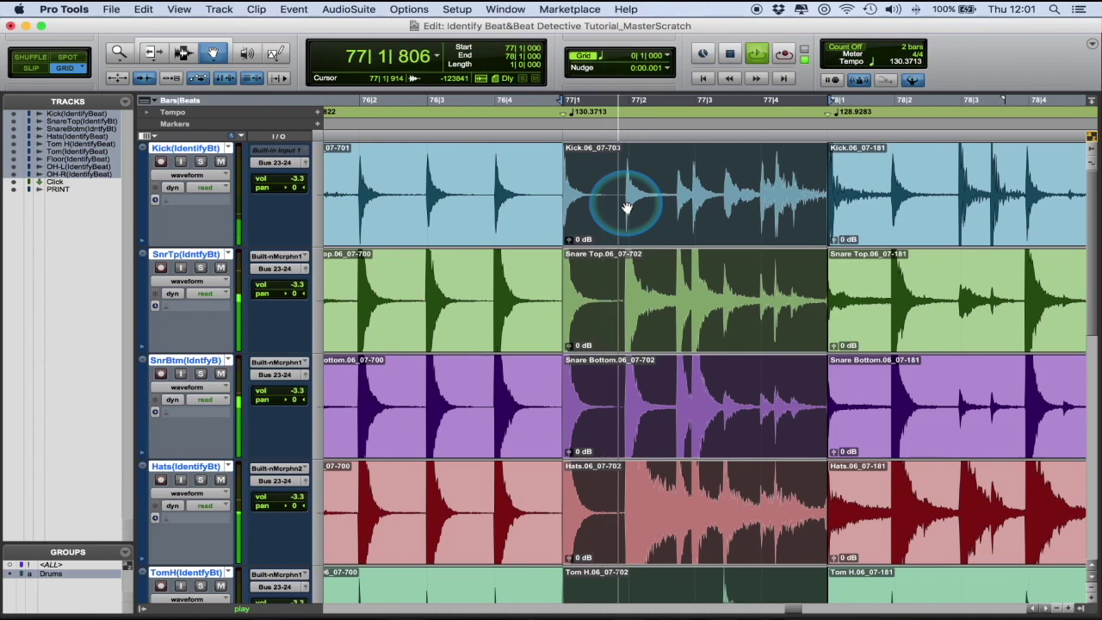
key("XF86AudioRaiseVolume")
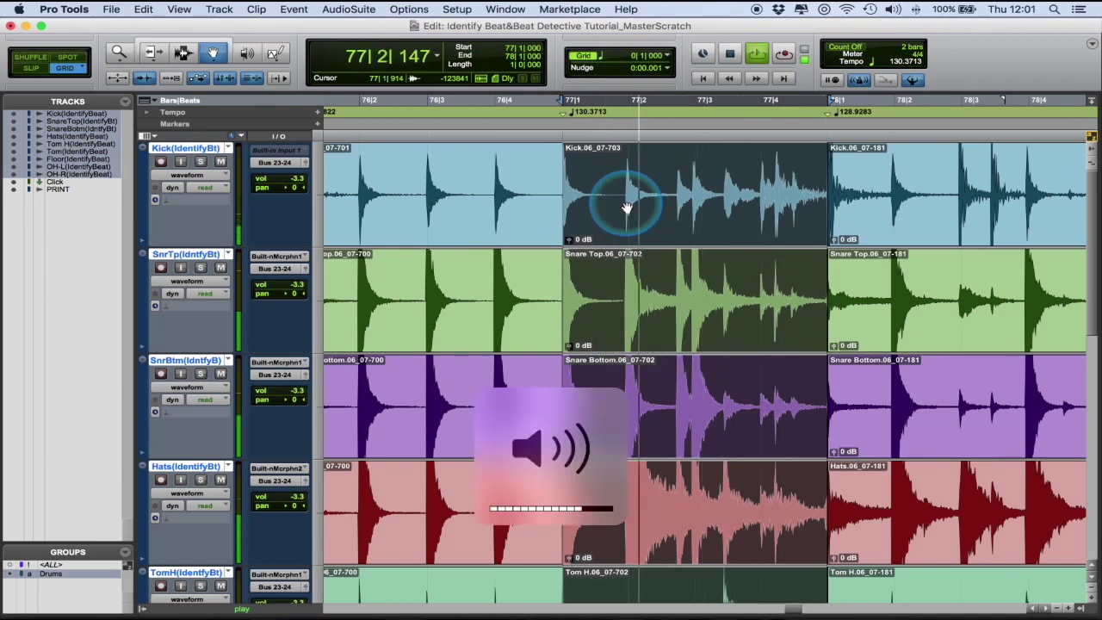
left_click(761, 256)
key("r")
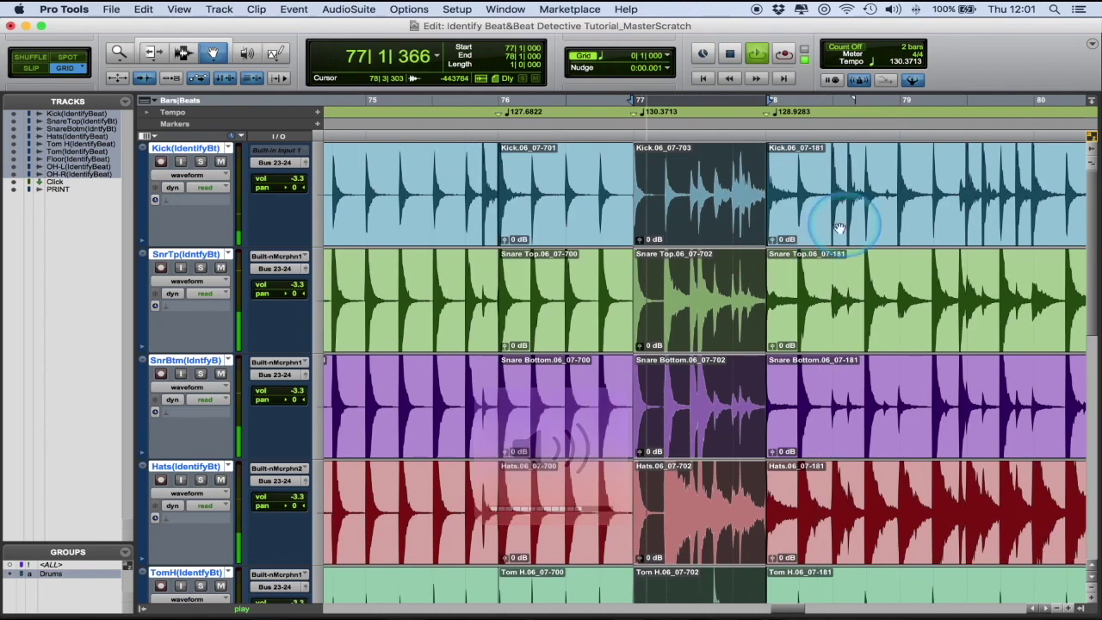
Select the one-bar drum clips at 76|1|000 and loop them with the click
left_click(551, 172)
key("r")
key("space")
key("t")
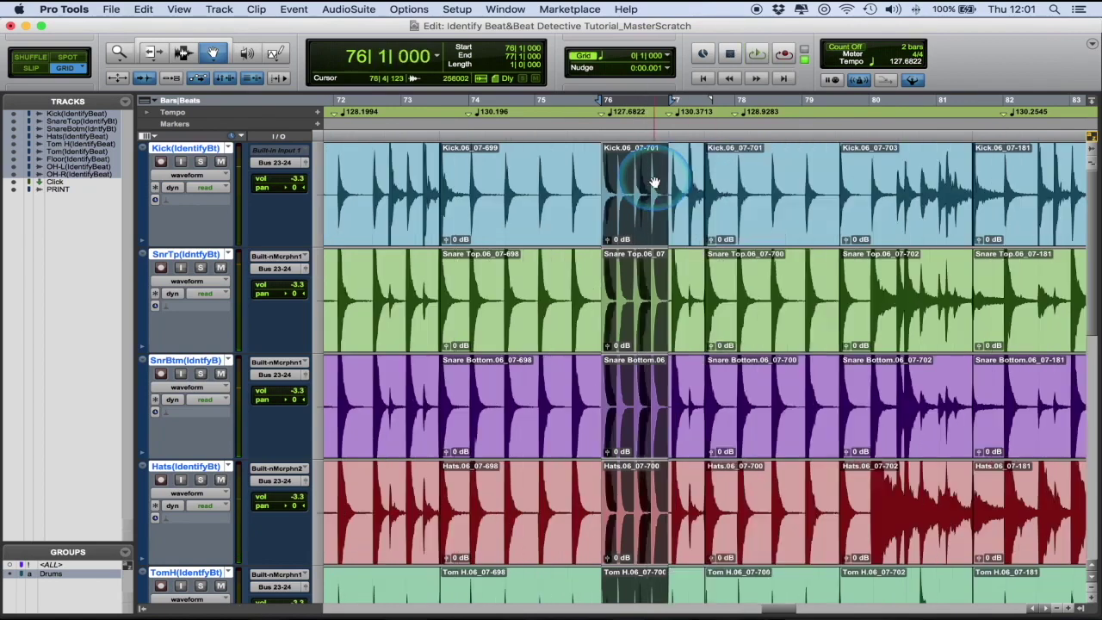
scroll(762, 230, "right", 5)
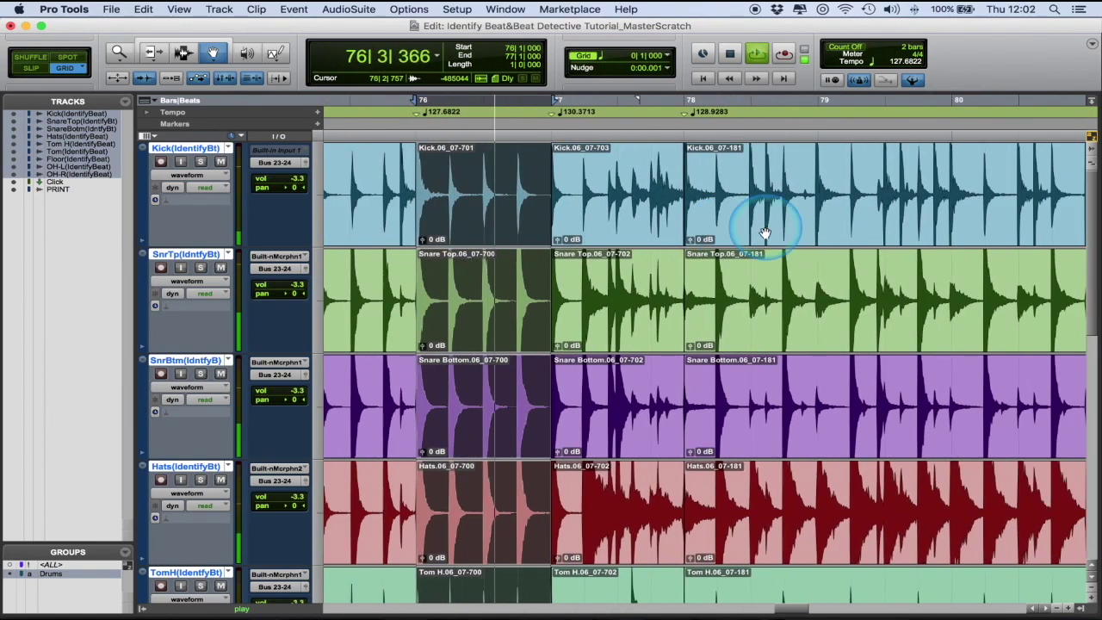
Play the four-bar drum clips from 78|1|000 to 82|1|000 with the click and review the tempo changes beyond them
left_click(839, 194)
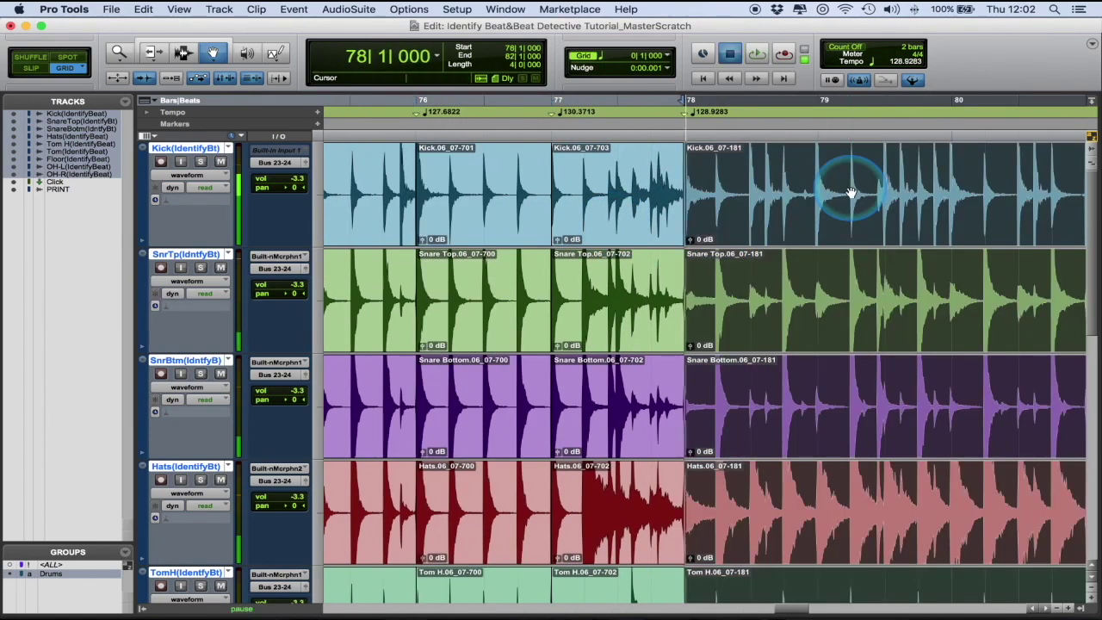
scroll(809, 226, "right", 4)
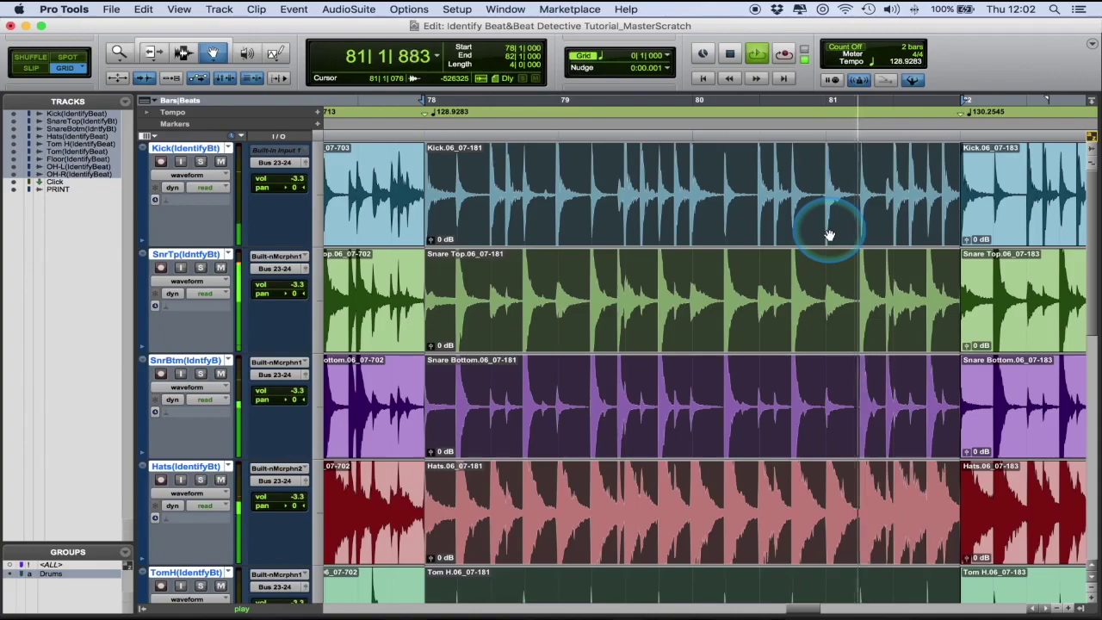
key("r")
key("r")
key("r")
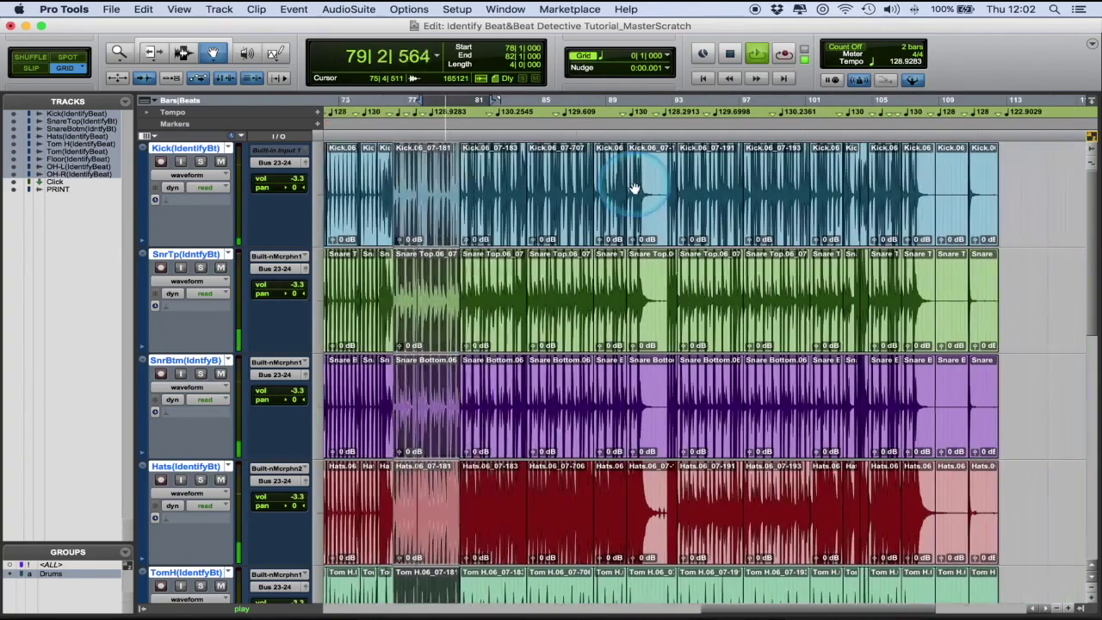
key("space")
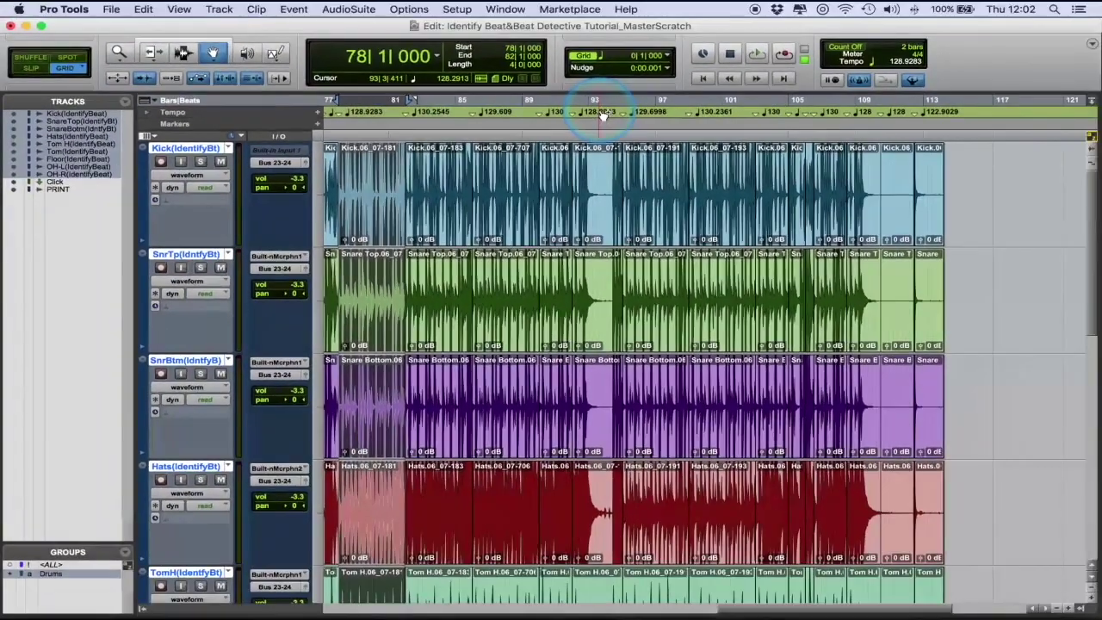
Select the drum clips starting at 103|1|000 and inspect the tempo changes around them
left_click(764, 163)
key("t")
key("t")
key("t")
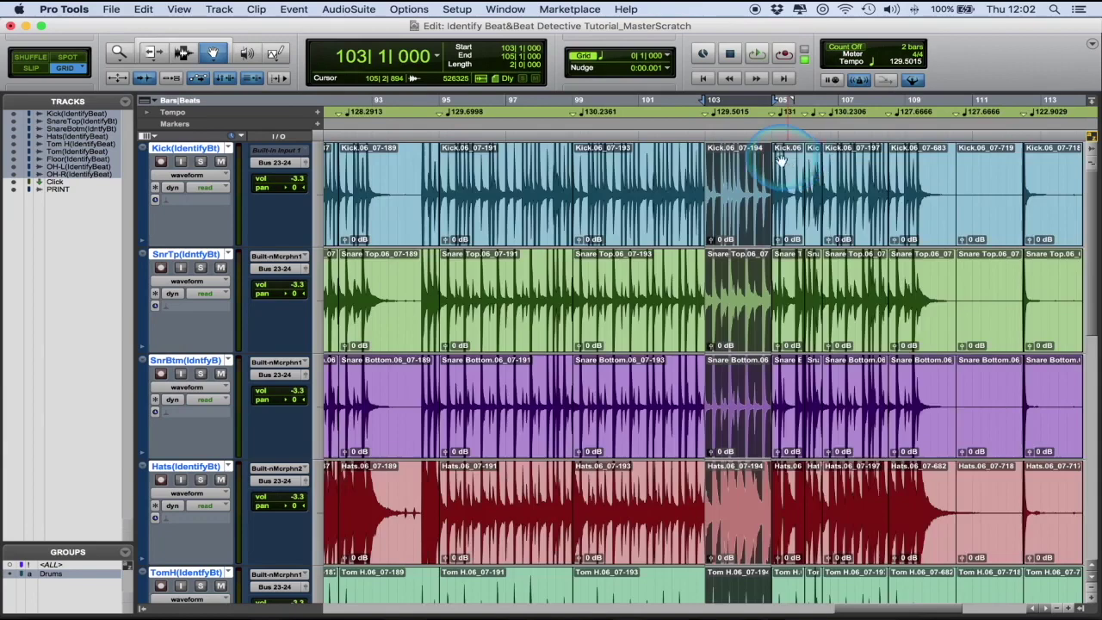
Play the two-bar drum clips from 103|1|000 to 105|1|000 with the click and follow them against the tempo ruler
key("space")
scroll(786, 161, "right", 3)
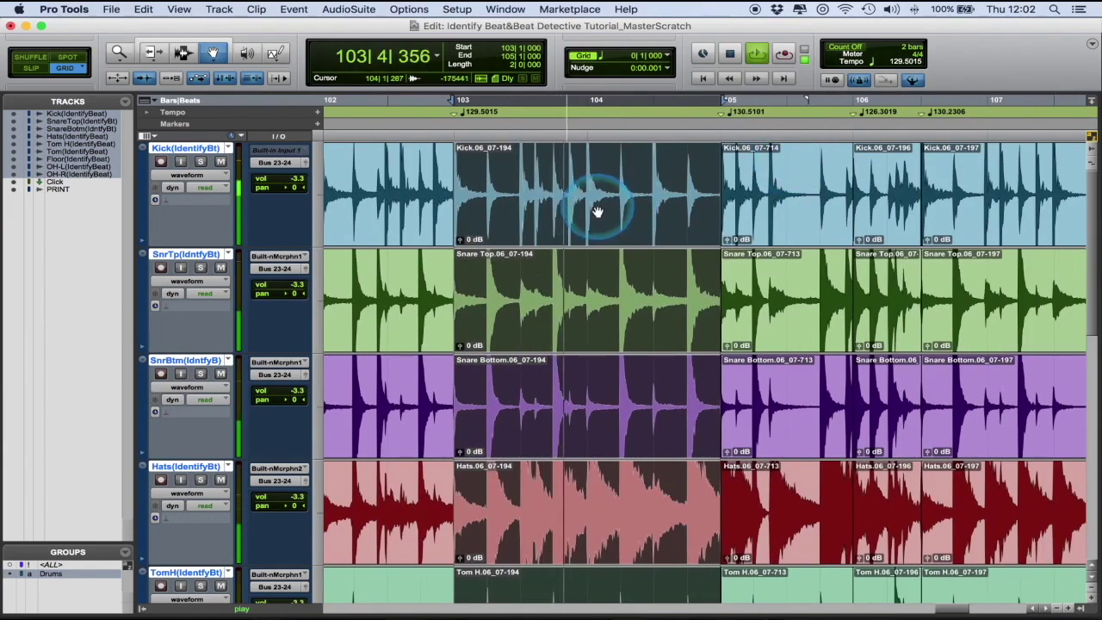
scroll(596, 209, "left", 2)
key("super+bracketleft")
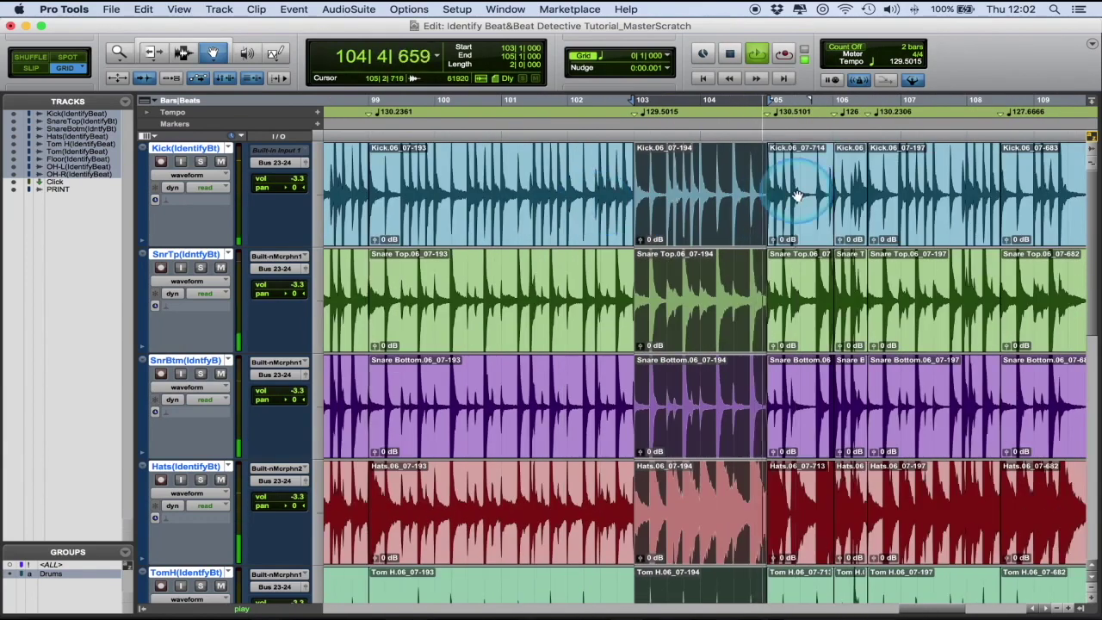
key("space")
Select the one-bar drum clips at 105|1|000 and play them with the click
left_click(804, 188)
key("t")
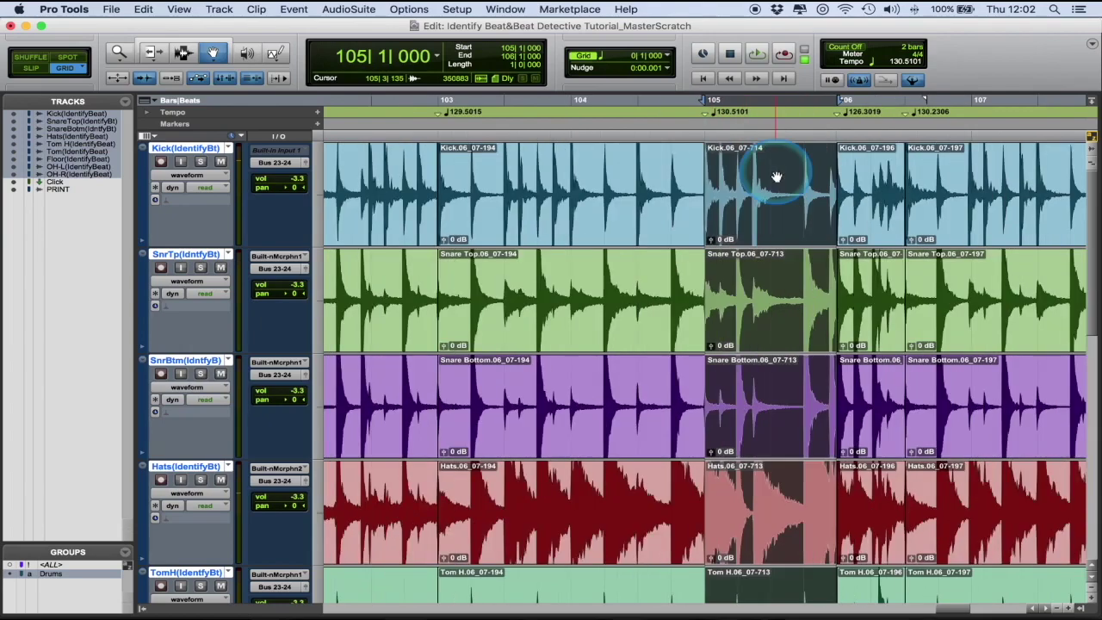
key("space")
key("t")
scroll(786, 182, "right", 2)
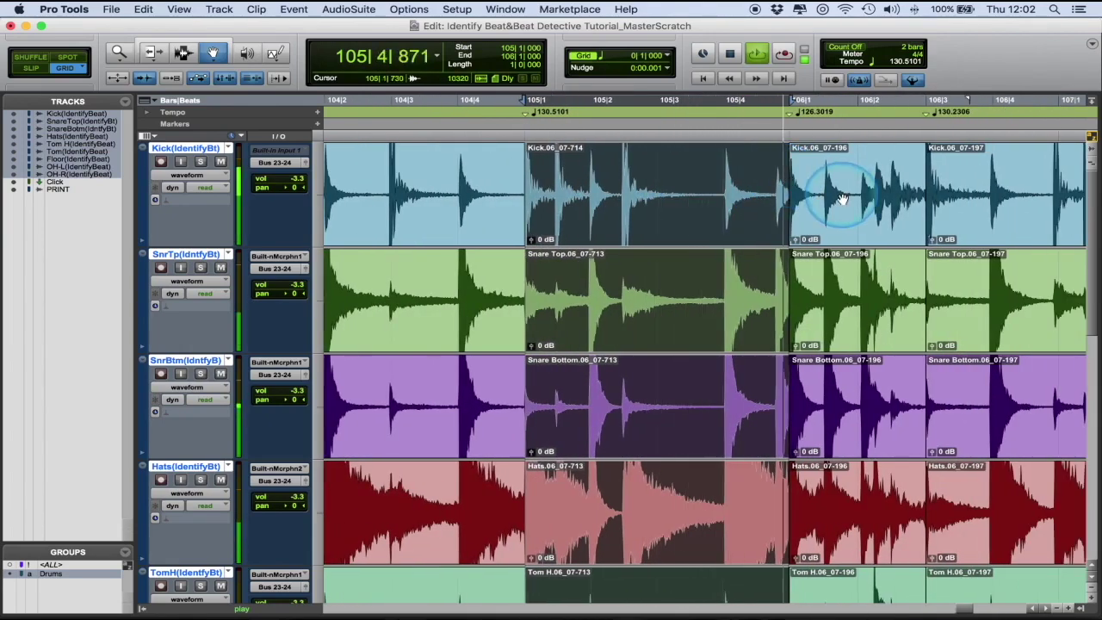
key("space")
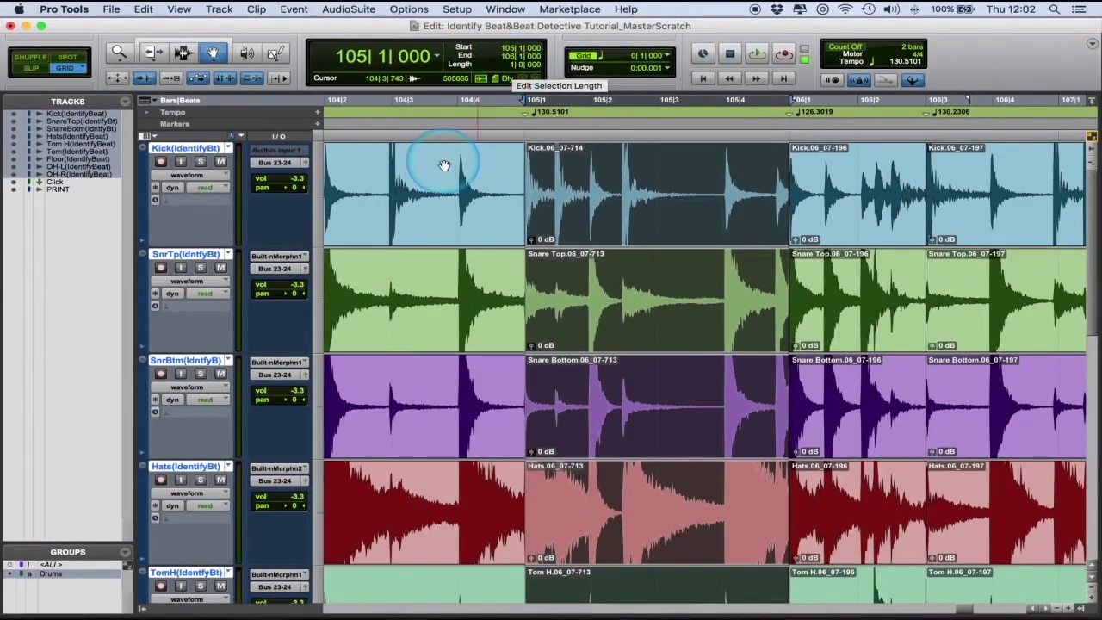
Compare the selection lengths of the drum clips at 103|1|000, 99|1|000, 95|1|000 and 105|1|000
left_click(444, 165)
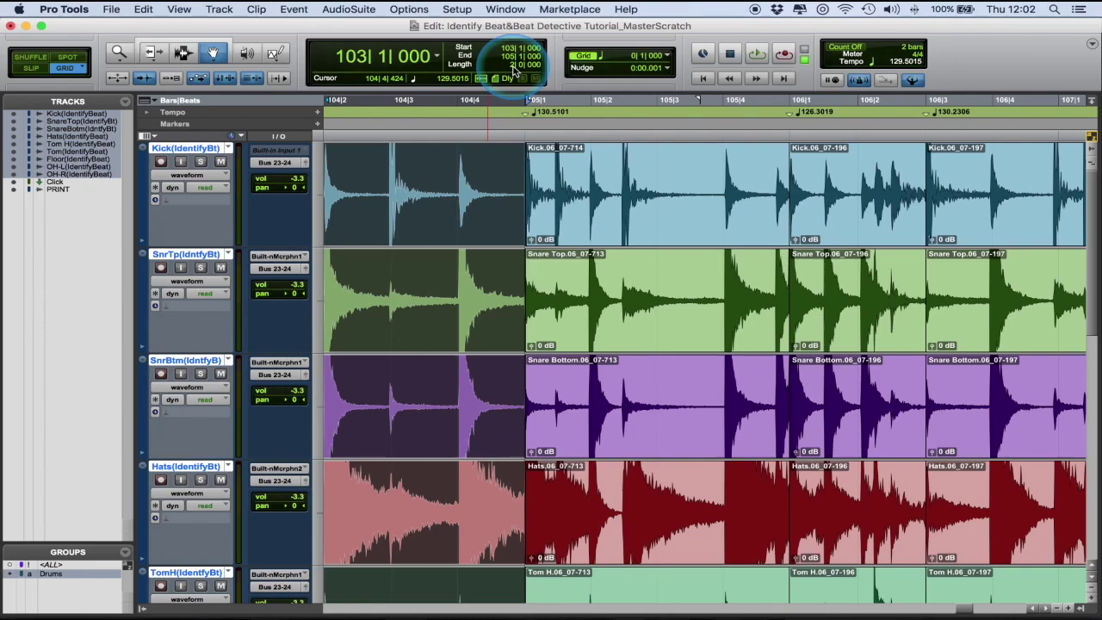
scroll(438, 177, "left", 10)
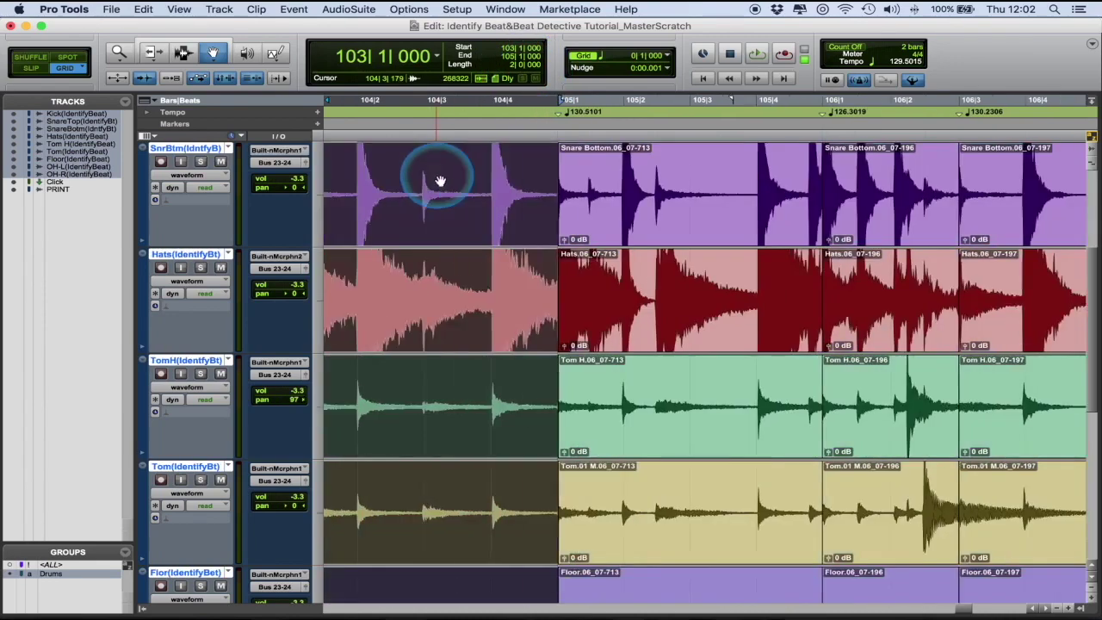
left_click(546, 179)
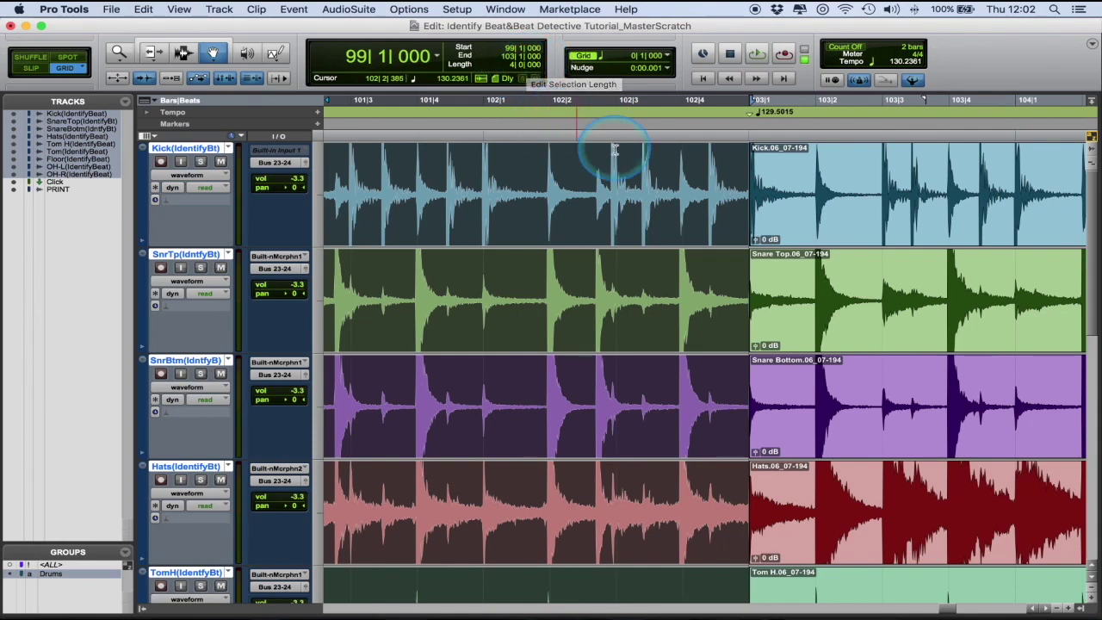
key("r")
key("r")
left_click(418, 177)
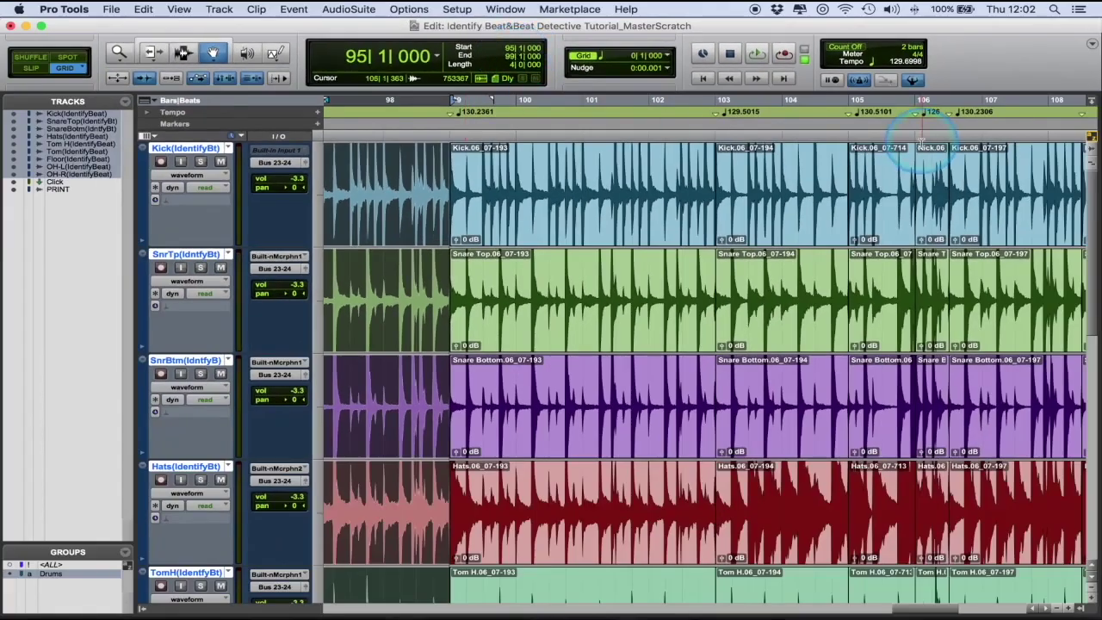
left_click(882, 162)
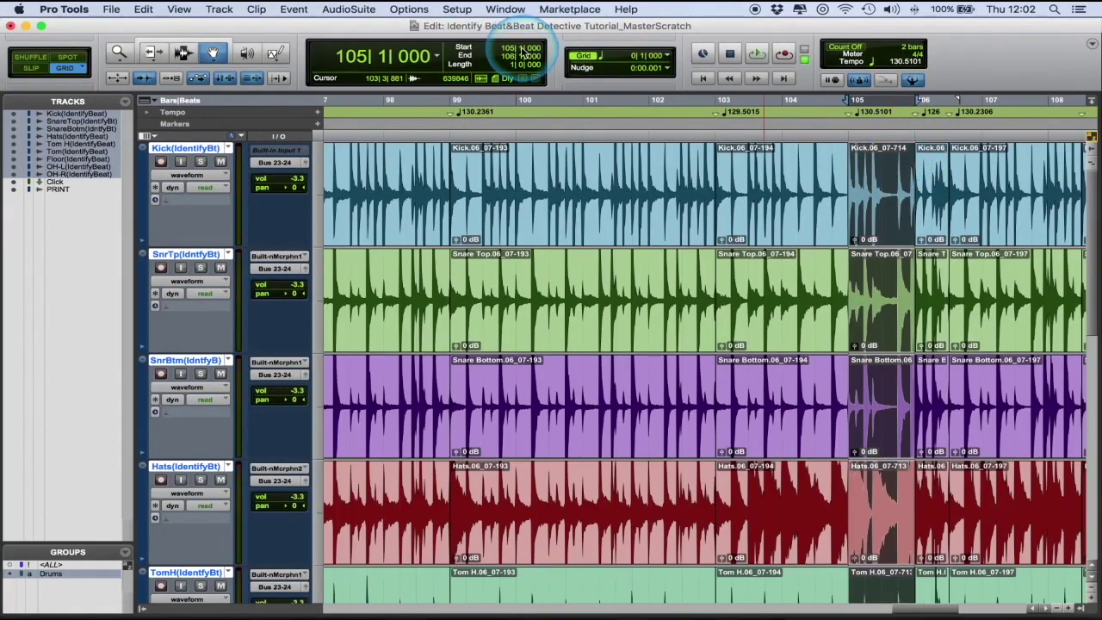
key("super+bracketleft")
key("super+bracketleft")
key("super+bracketleft")
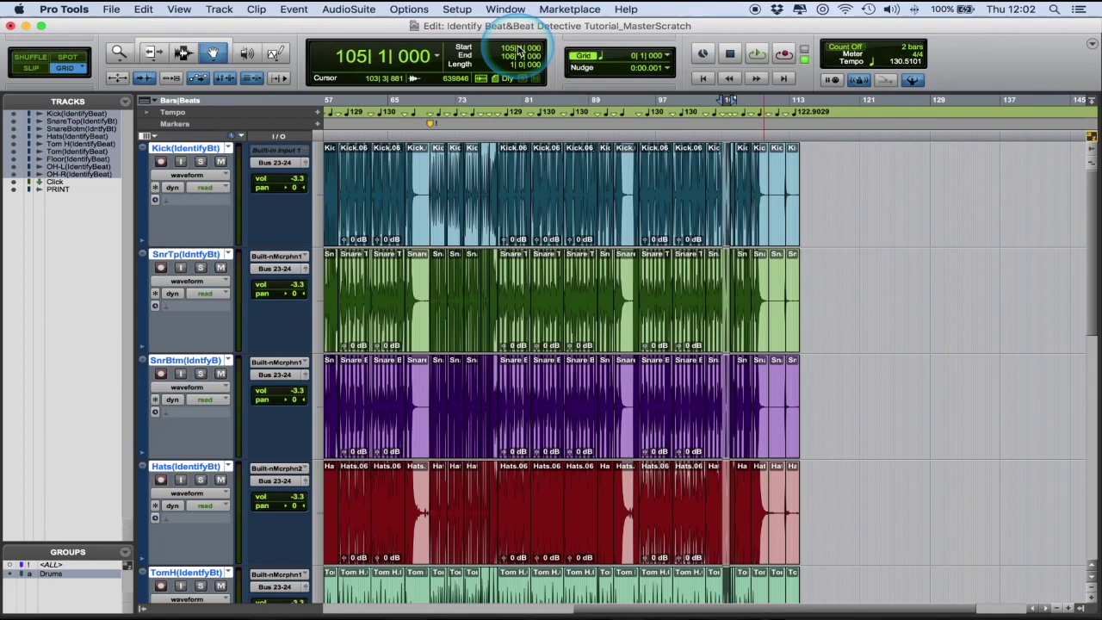
Select the two-bar drum clips from 70|1|000 to 72|1|000 at the marker
left_click(438, 171)
key("super+bracketright")
key("super+bracketright")
key("super+bracketright")
key("super+bracketright")
key("super+bracketright")
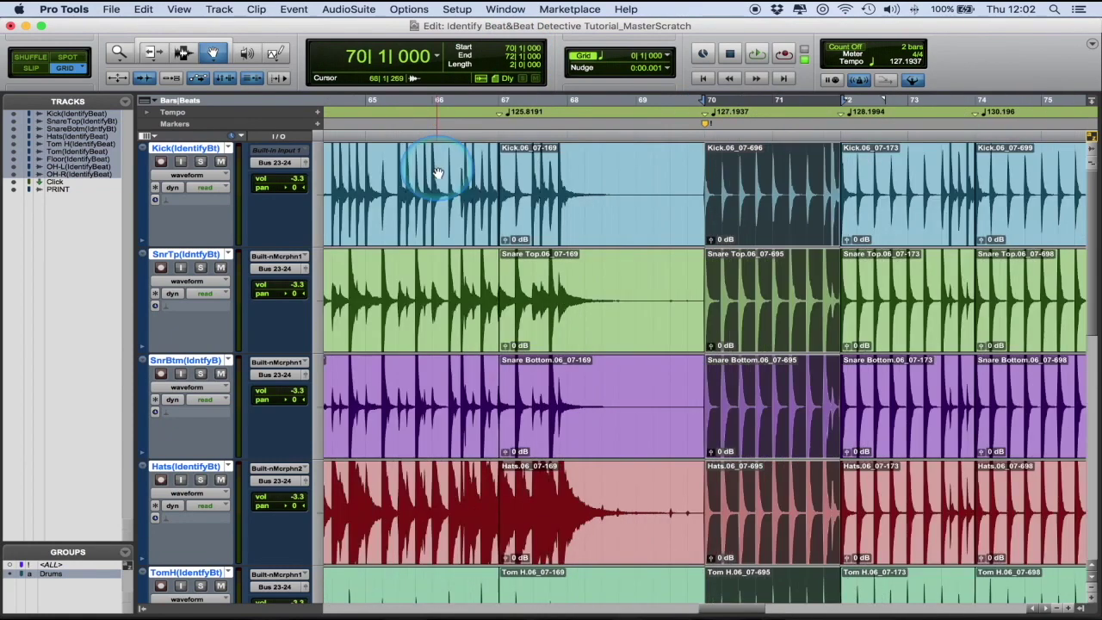
left_click(517, 64)
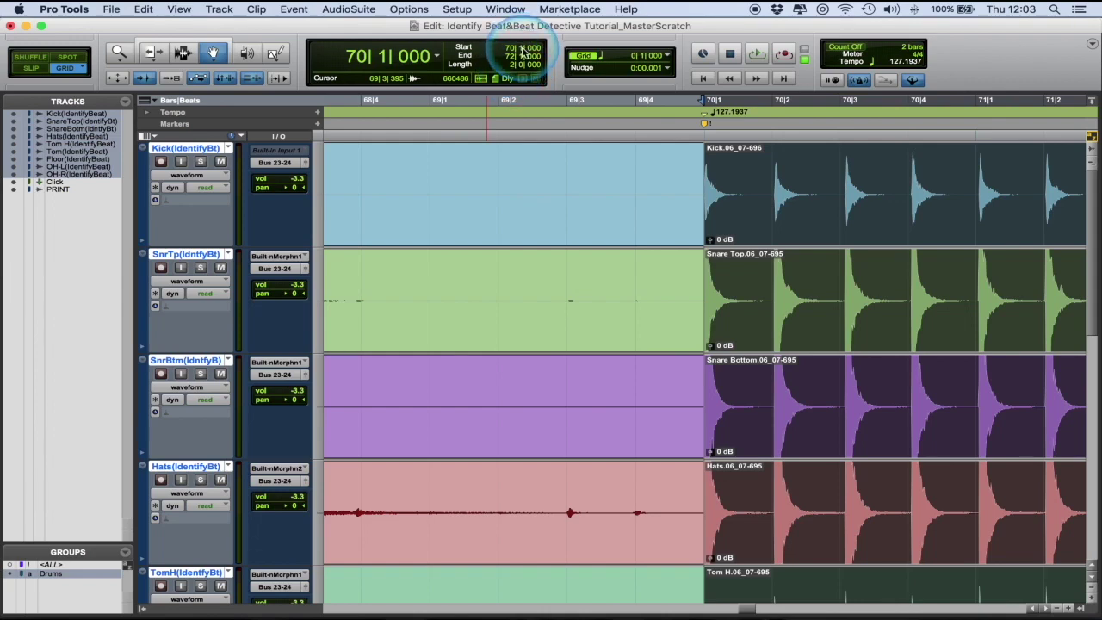
type("2")
key("Return")
key("super+bracketleft")
key("super+bracketleft")
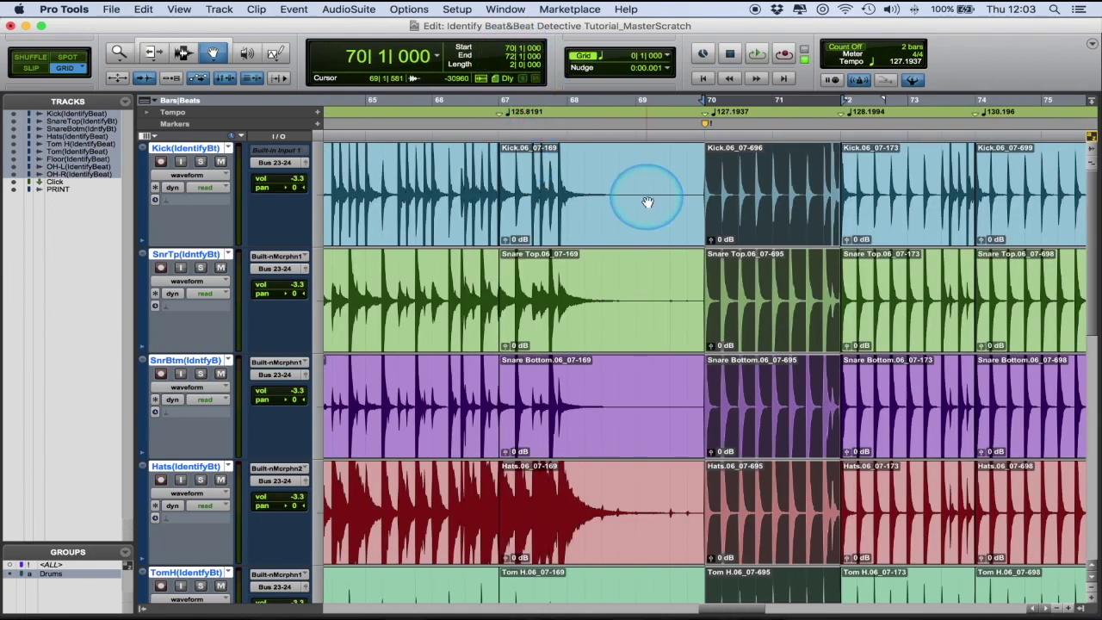
Loop the two-bar drum clips at 70|1|000 with the click, raising the system volume
scroll(666, 173, "right", 3)
key("super+bracketright")
key("super+bracketleft")
key("space")
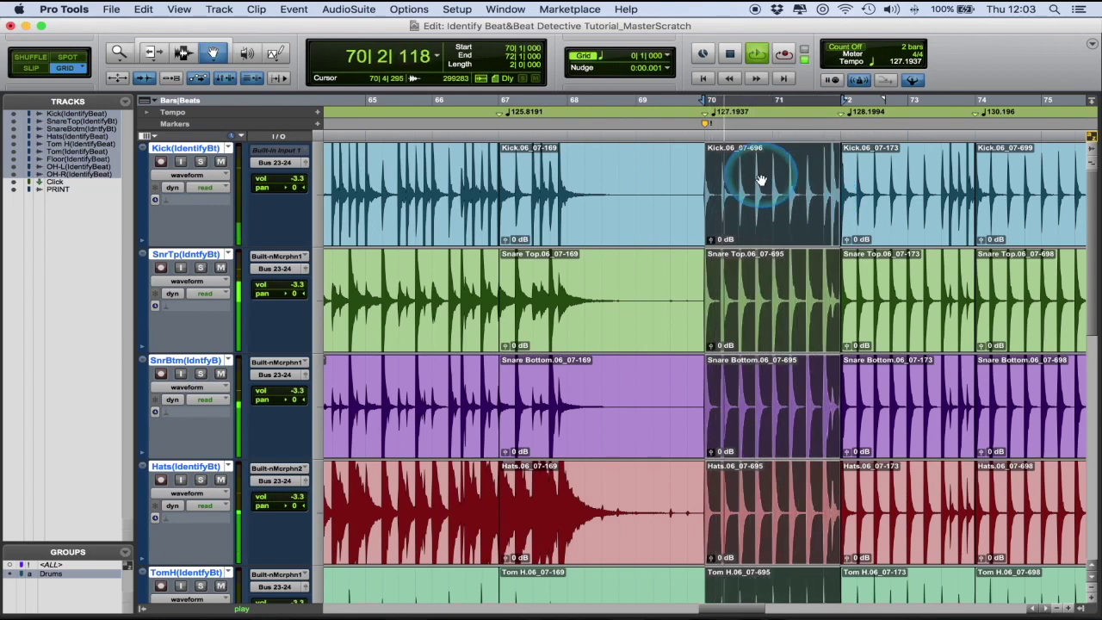
key("space")
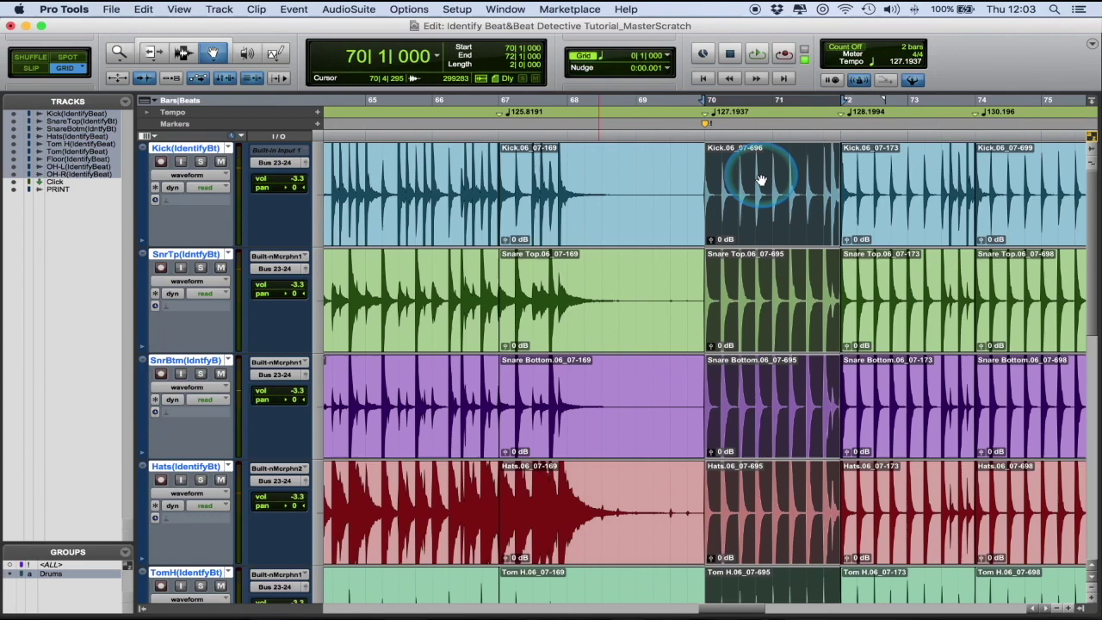
key("t")
key("t")
scroll(761, 180, "right", 5)
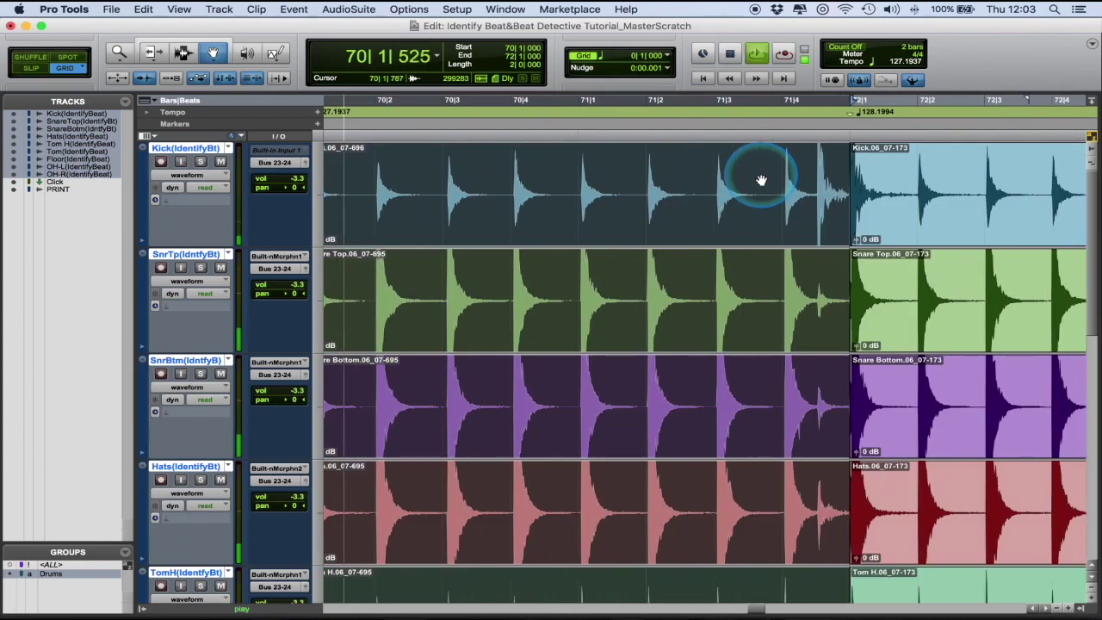
key("super+bracketleft")
key("XF86AudioRaiseVolume")
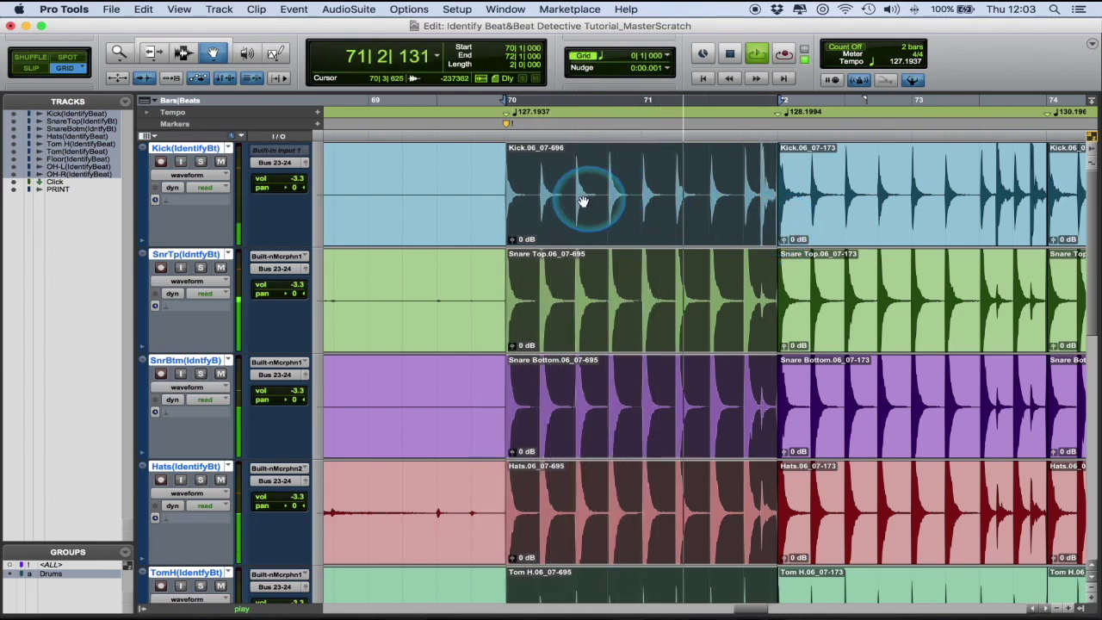
Examine how the individual drum hits in bars 70 and 71 line up with the beat grid, ending with playback stopped
key("super+bracketright")
key("super+bracketright")
key("super+bracketright")
scroll(695, 201, "right", 6)
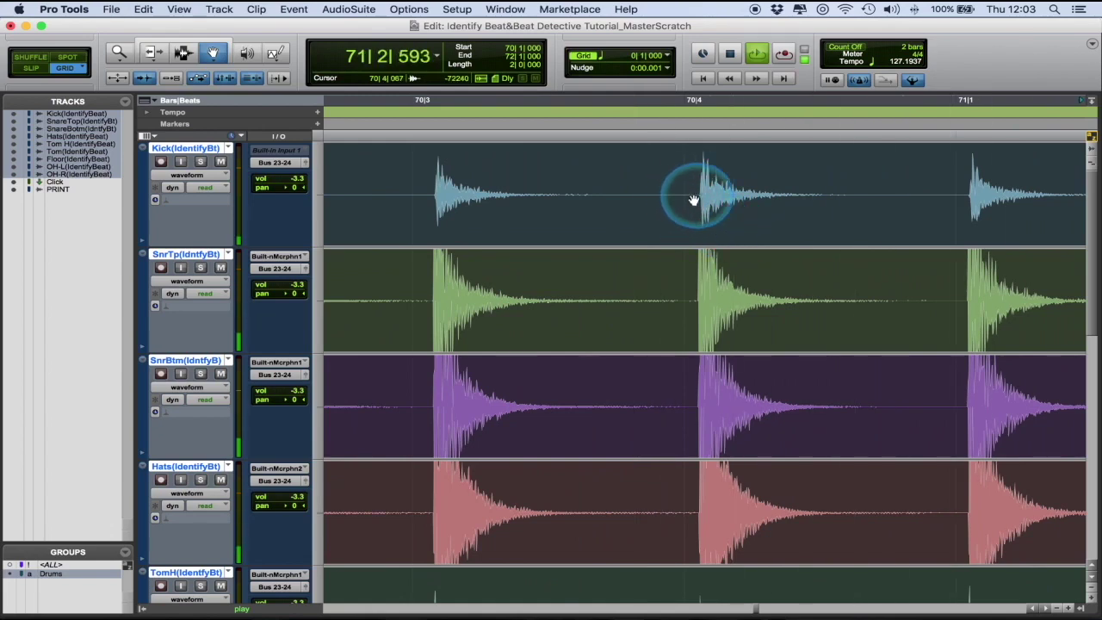
key("super+bracketleft")
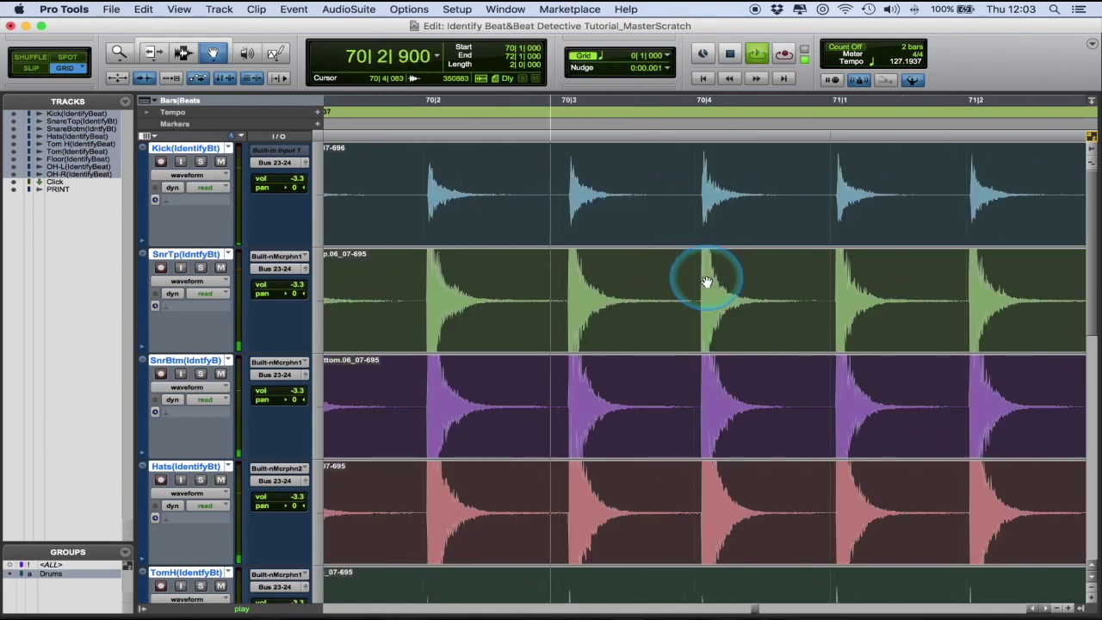
key("super+bracketleft")
key("super+bracketleft")
key("space")
scroll(773, 197, "right", 3)
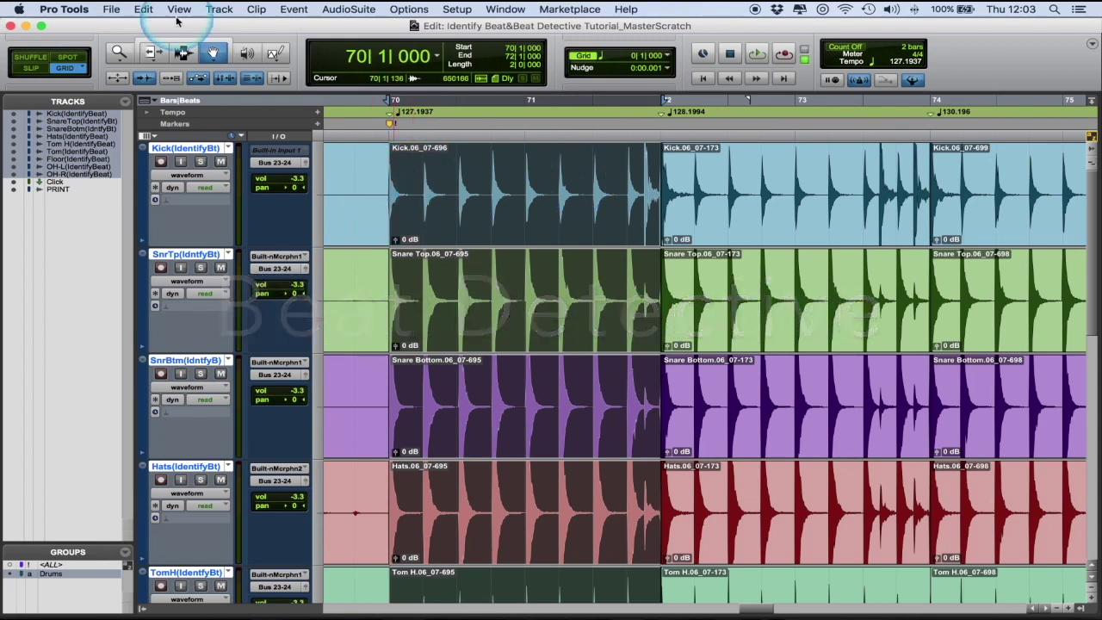
Open Beat Detective and move its window over the selected drum clips
left_click(293, 10)
left_click(306, 145)
left_click_drag(559, 282, 389, 138)
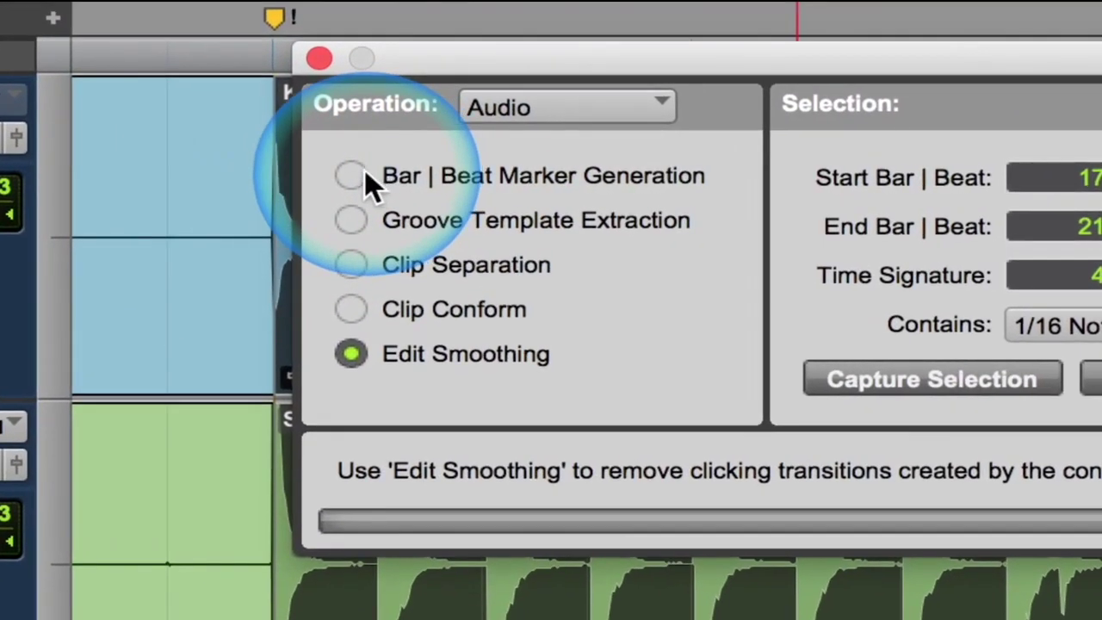
Review Beat Detective's five operation modes, finishing on Groove Template Extraction
left_click(370, 179)
left_click(362, 266)
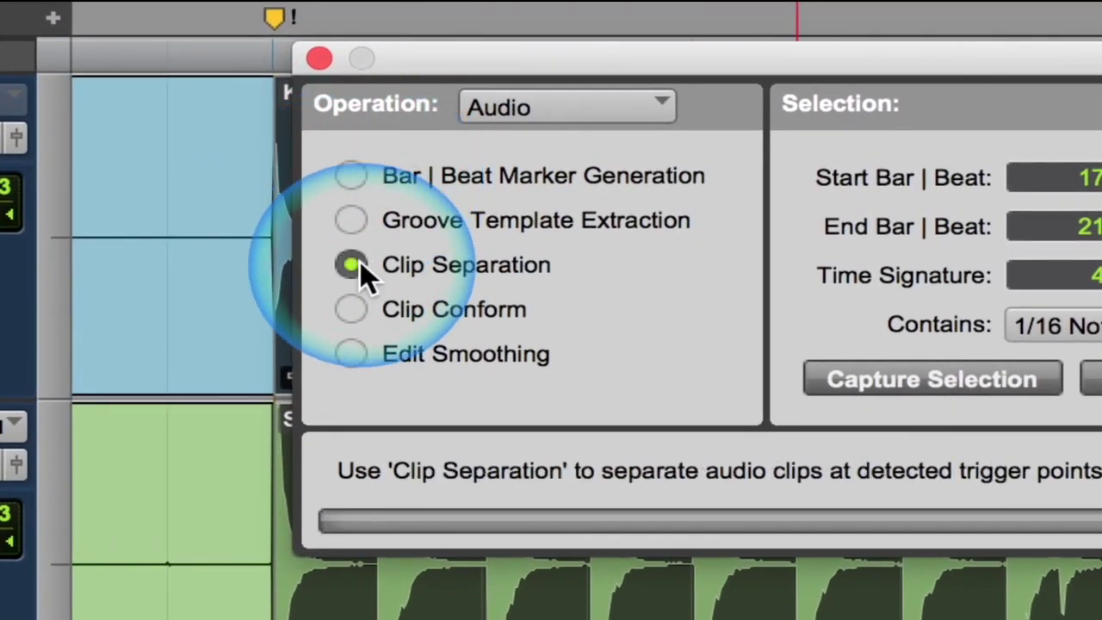
left_click(352, 310)
left_click(351, 354)
left_click(391, 223)
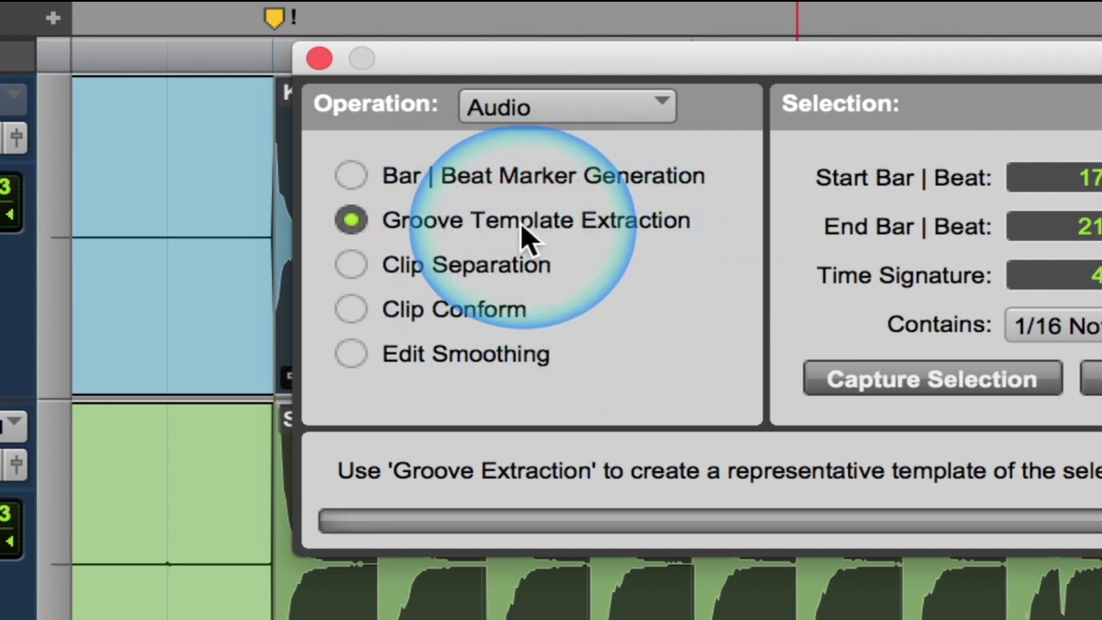
Go twice through Bar | Beat Marker Generation, Clip Separation, Clip Conform and Edit Smoothing as the order of operations
left_click(355, 177)
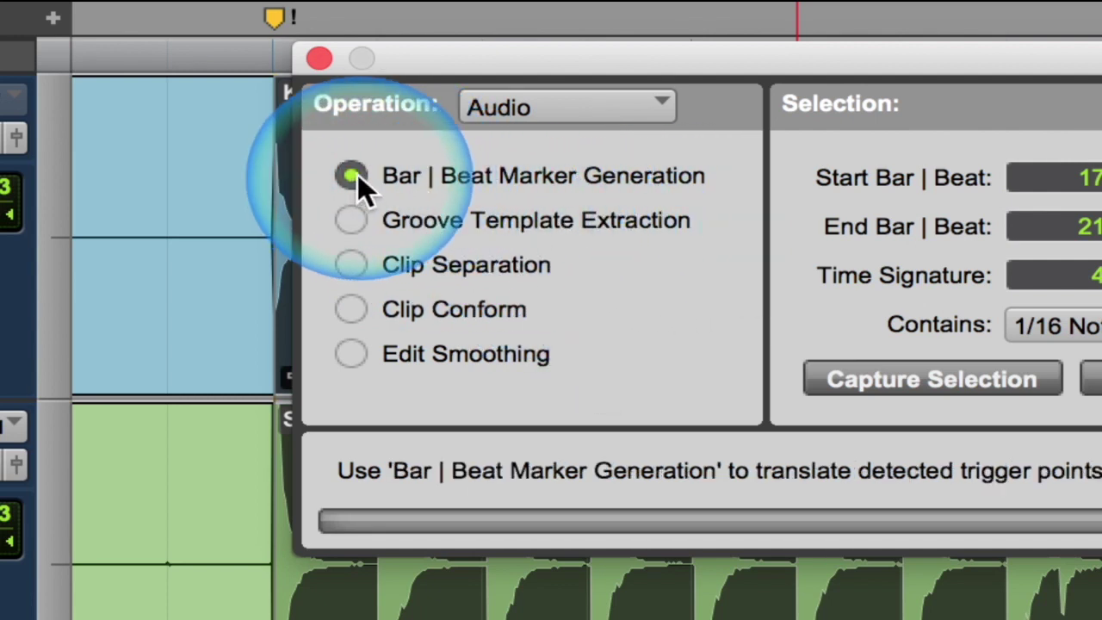
left_click(352, 265)
left_click(352, 309)
left_click(352, 354)
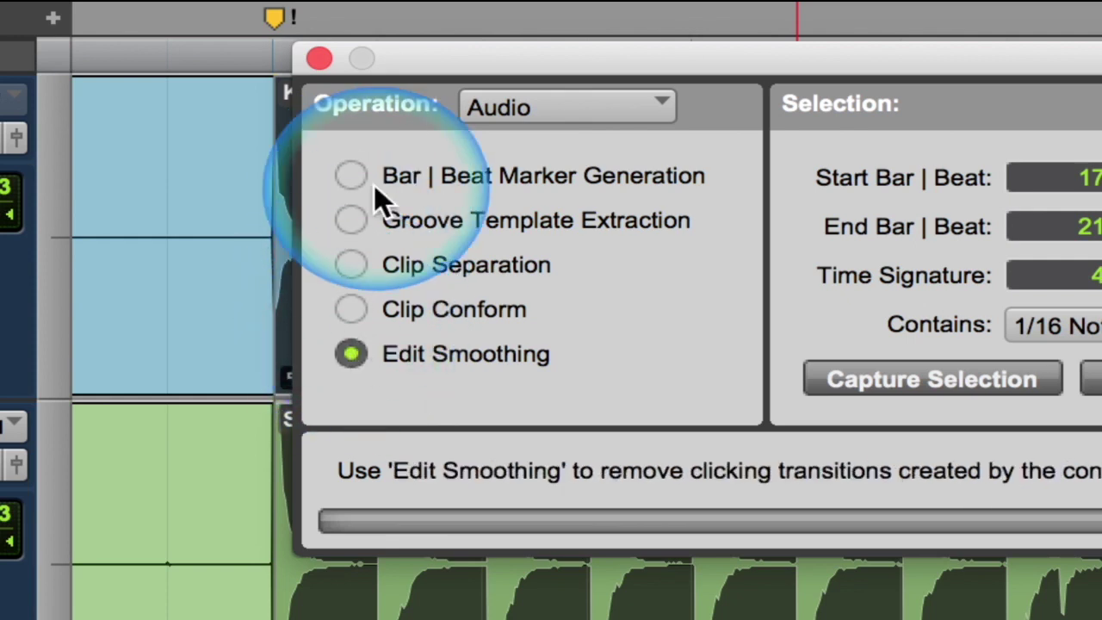
left_click(362, 181)
left_click(351, 264)
left_click(351, 309)
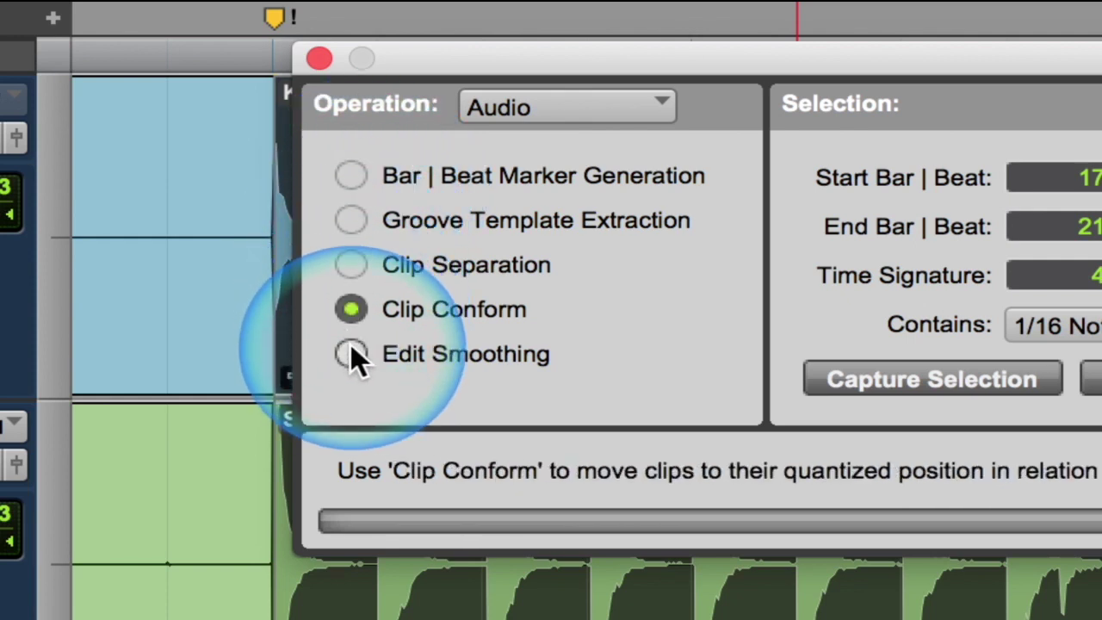
left_click(351, 353)
Set Beat Detective to Bar | Beat Marker Generation, uncover the kick track and analyze the selected drum clips with Enhanced Resolution
left_click(349, 174)
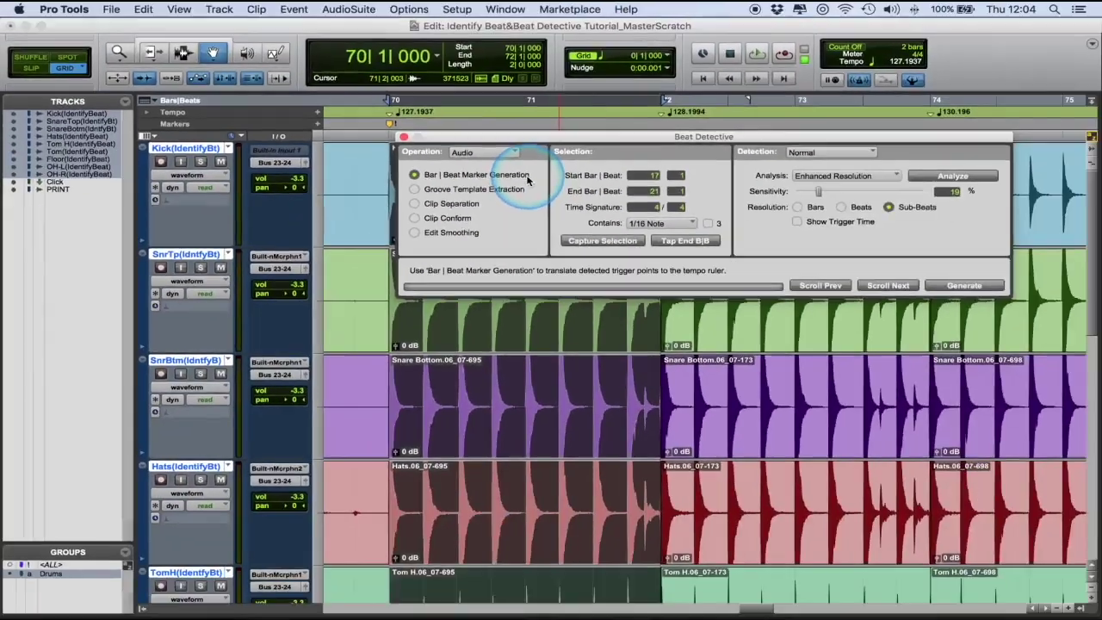
left_click_drag(696, 137, 690, 274)
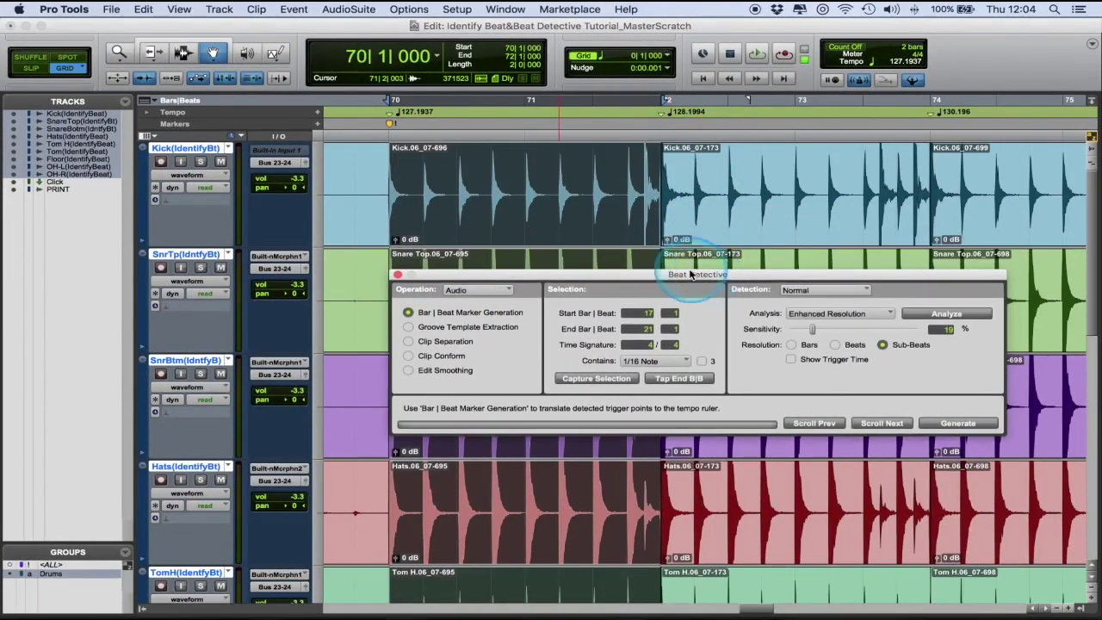
left_click(204, 445)
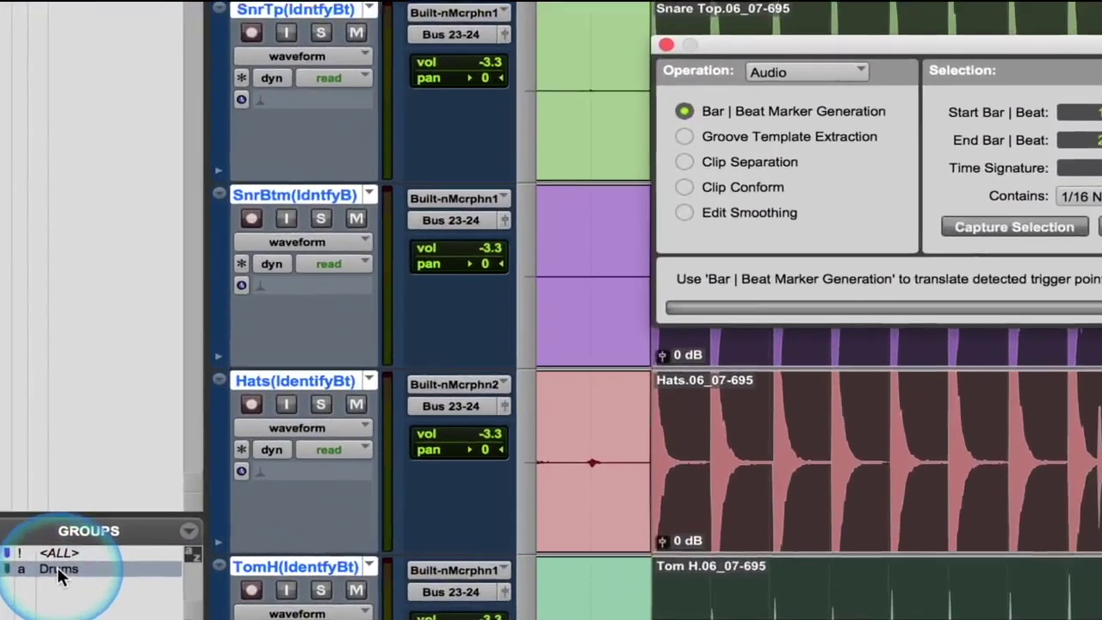
key("t")
key("r")
left_click(959, 316)
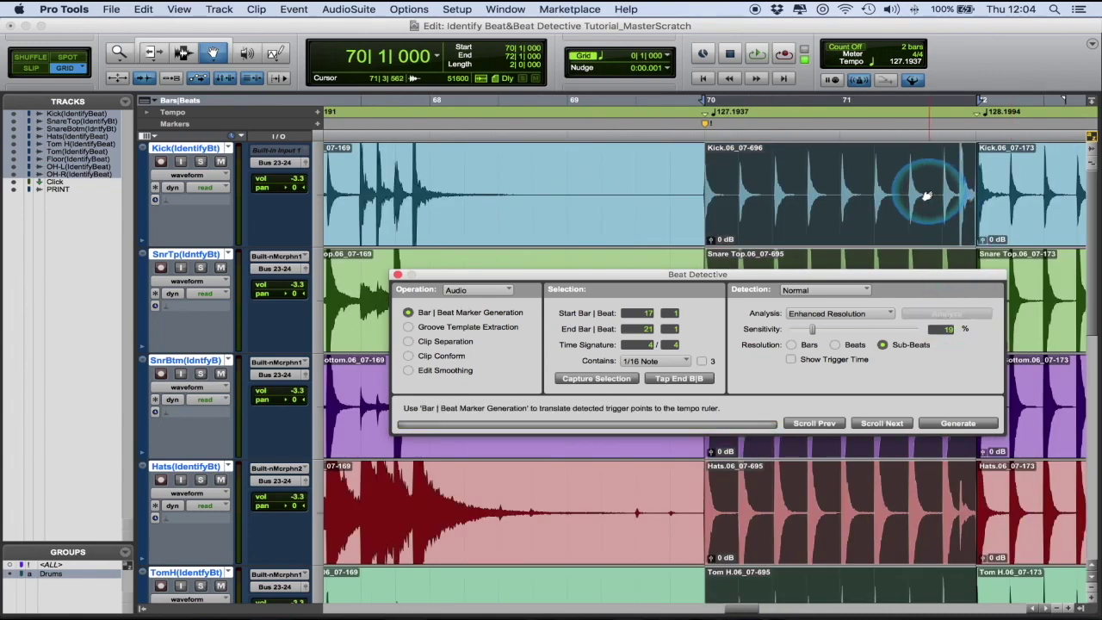
Examine where the detected trigger markers sit on the drum hits' transients in bar 70
scroll(925, 195, "right", 4)
key("t")
key("t")
scroll(727, 203, "right", 2)
key("t")
key("t")
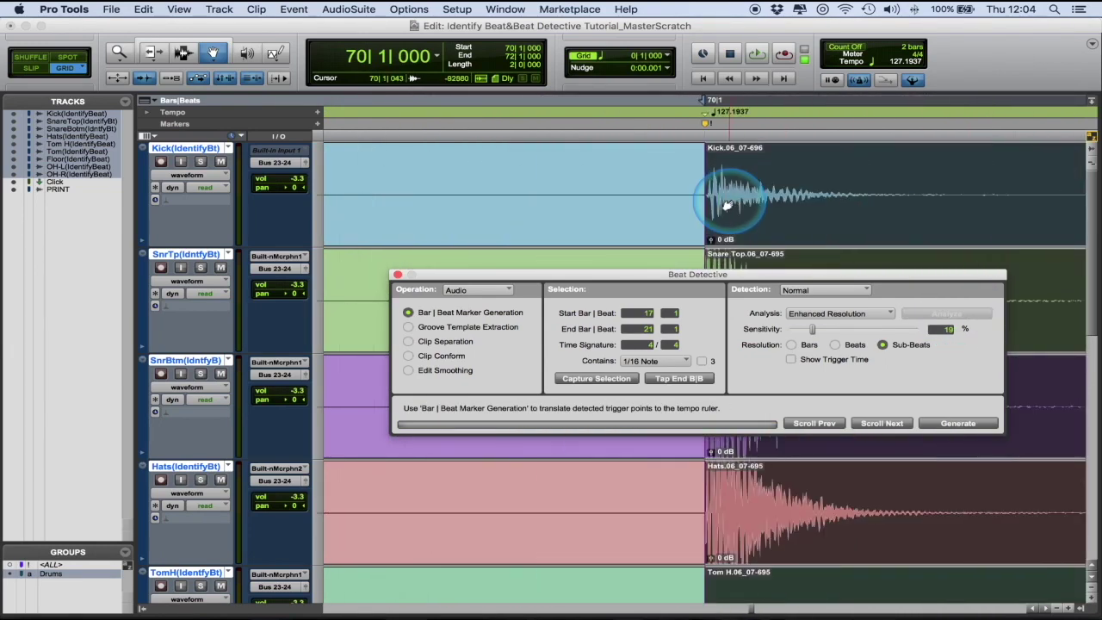
scroll(728, 204, "right", 5)
scroll(624, 202, "right", 5)
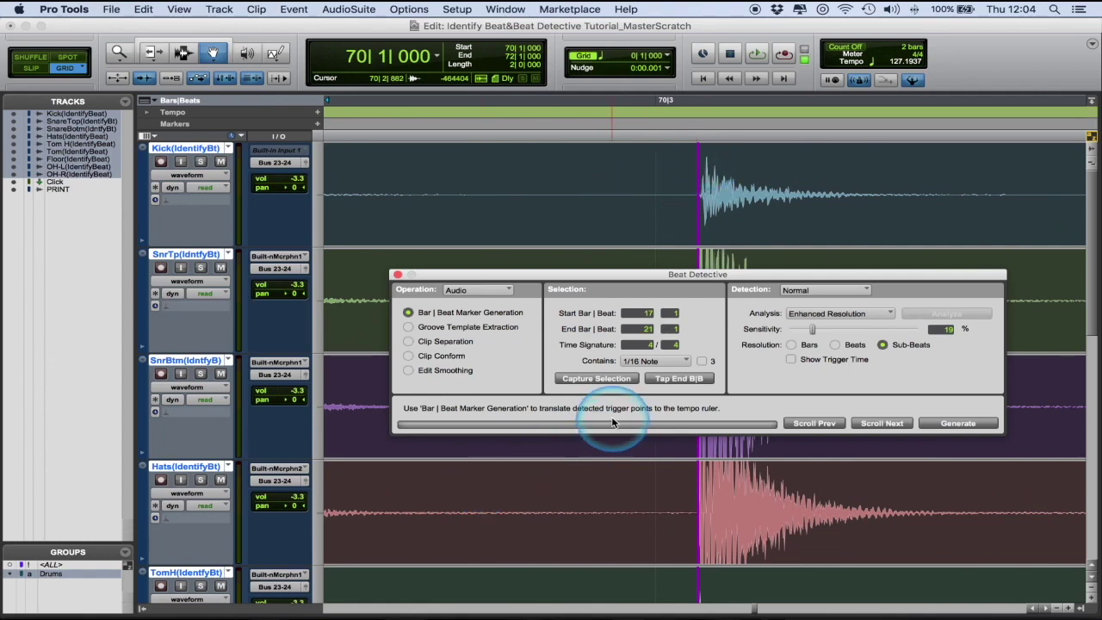
Switch Beat Detective to Clip Separation and separate the selected drum clips in bars 70 and 71 at the detected trigger points
key("super+bracketleft")
key("super+bracketleft")
key("super+bracketleft")
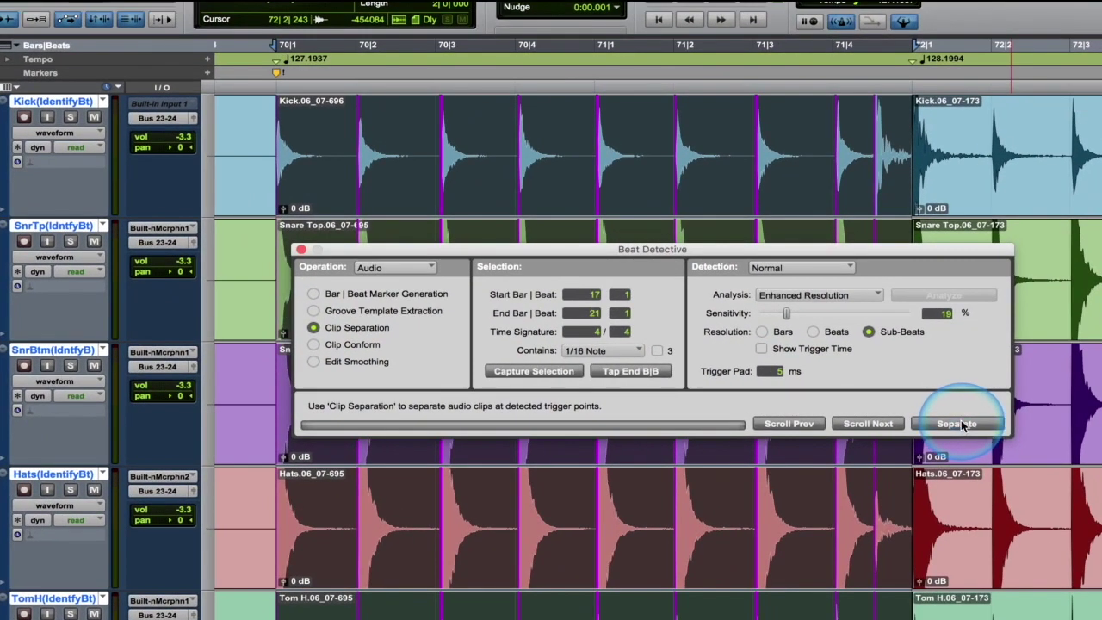
left_click(957, 424)
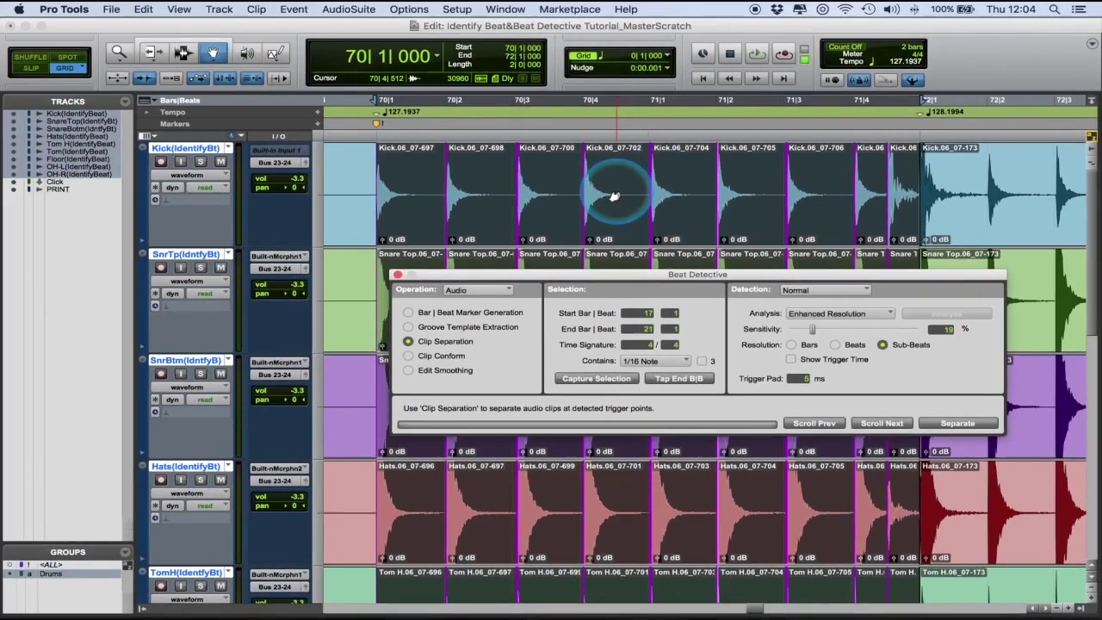
Switch Beat Detective to Clip Conform, try conforming the drum clips with the bar range still at 17 to 21, and undo it
left_click(410, 356)
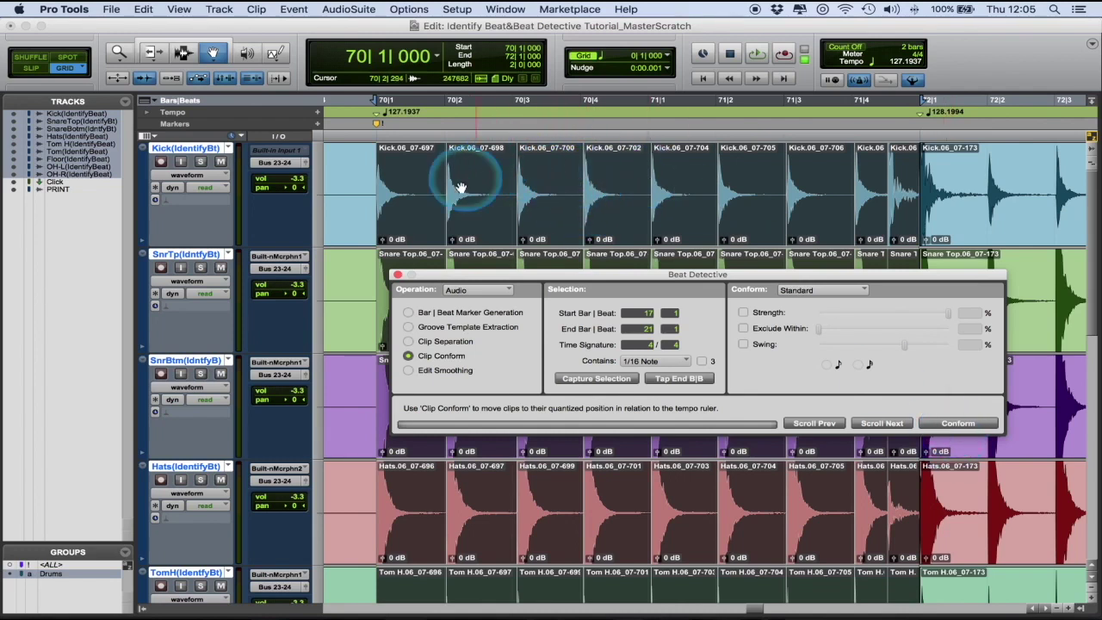
left_click(964, 424)
left_click(679, 272)
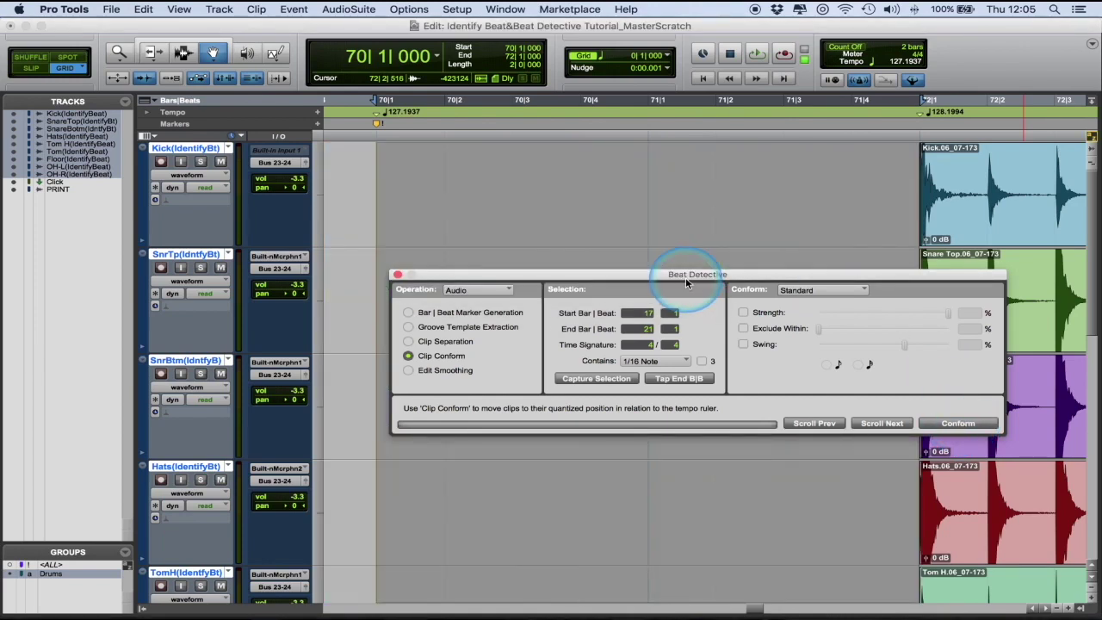
key("super+z")
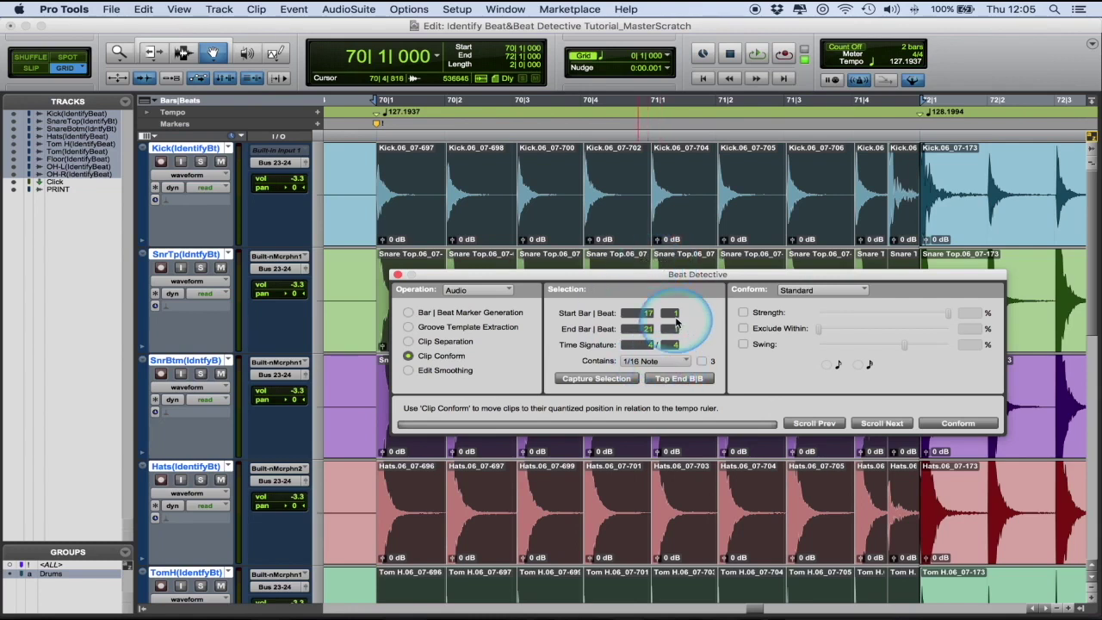
Capture bars 70|1 to 72|1 as the Beat Detective selection and conform the drum clips, undoing and reapplying the conform once
left_click(379, 95)
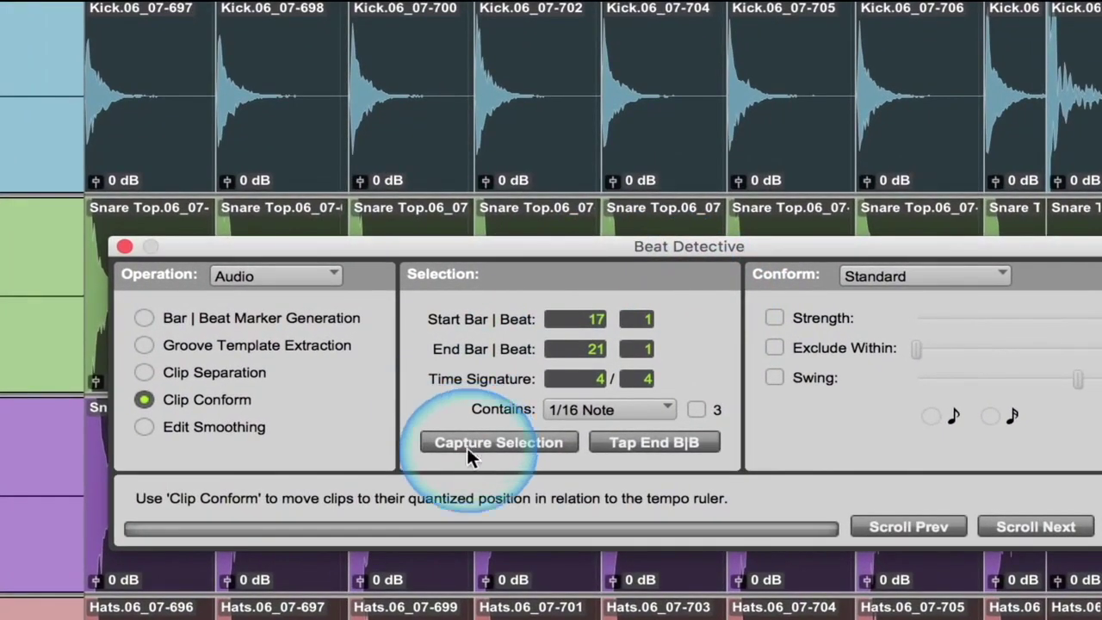
left_click(549, 442)
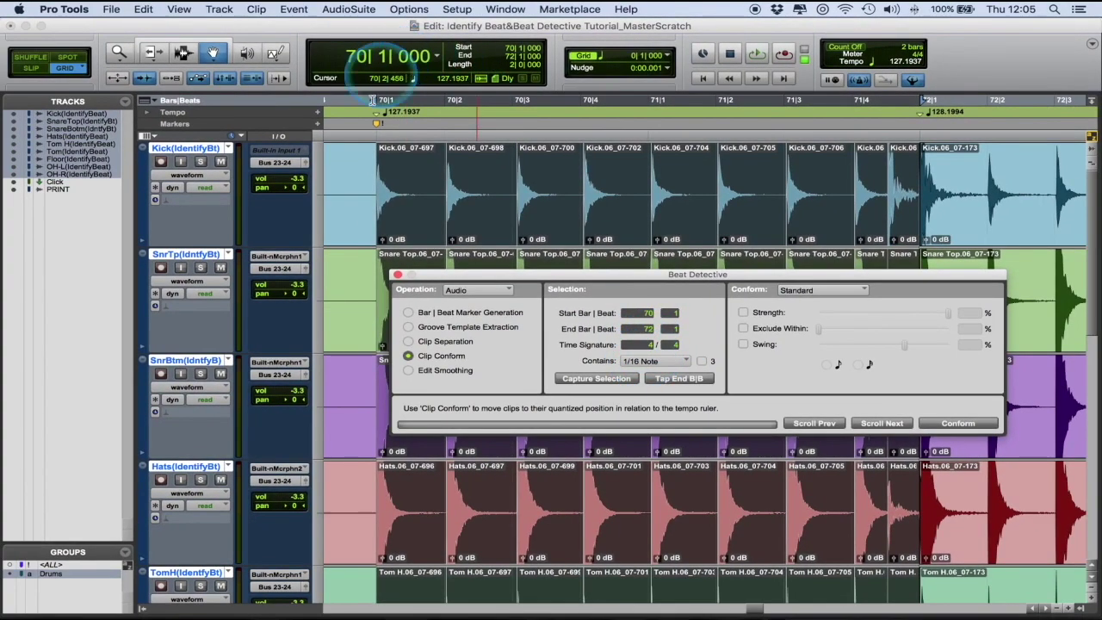
left_click(959, 423)
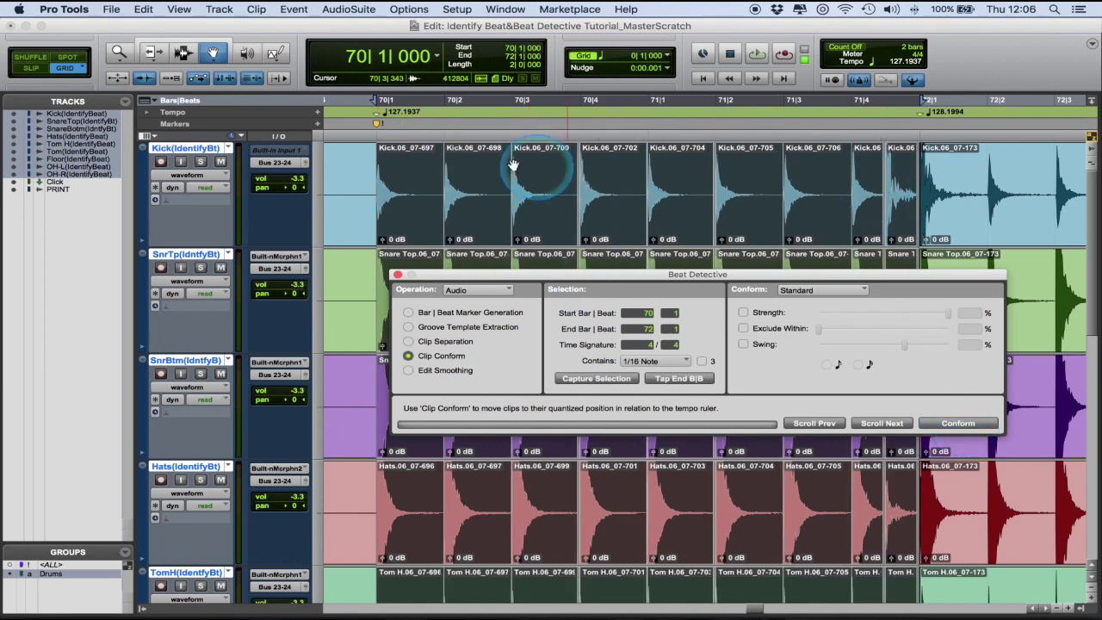
key("super+z")
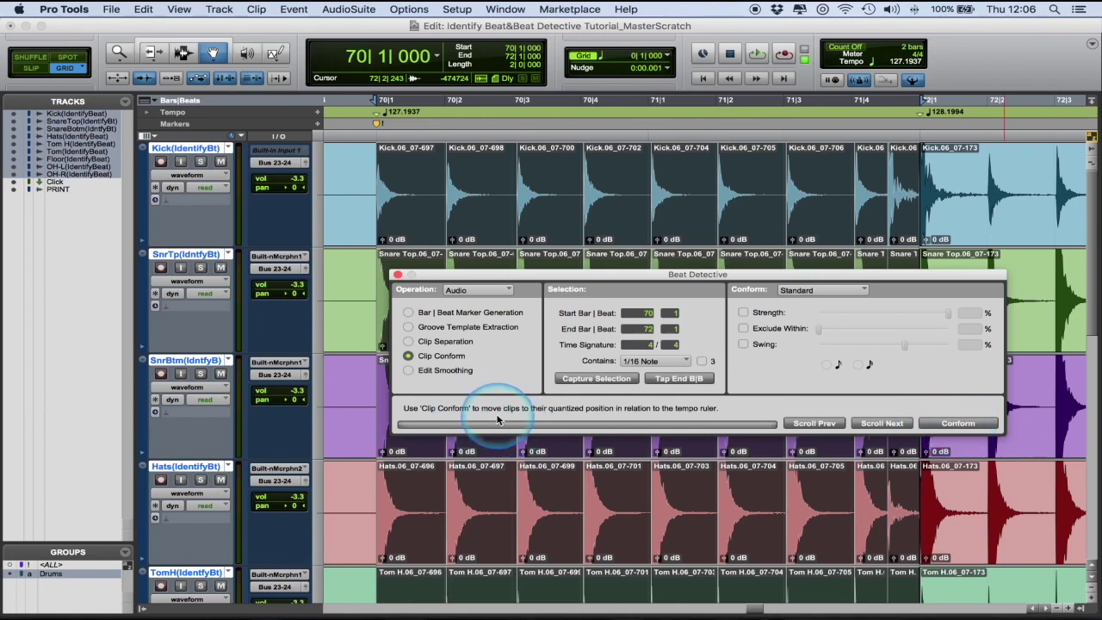
left_click(956, 424)
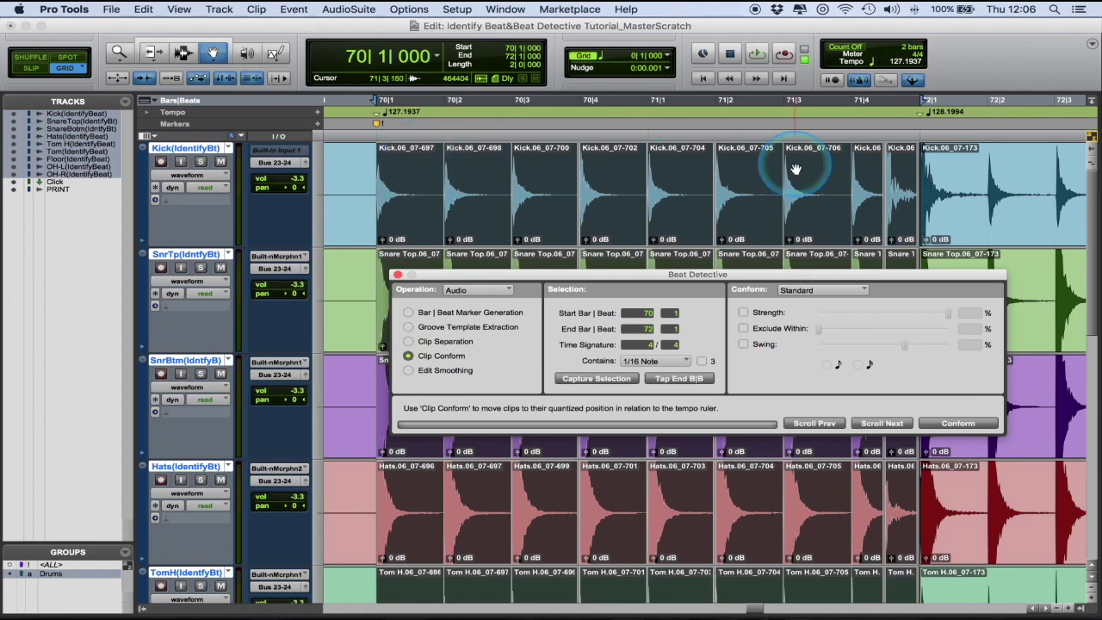
Play the conformed drums in bars 70 and 71, undo the conform, and play the unconformed version for comparison
key("space")
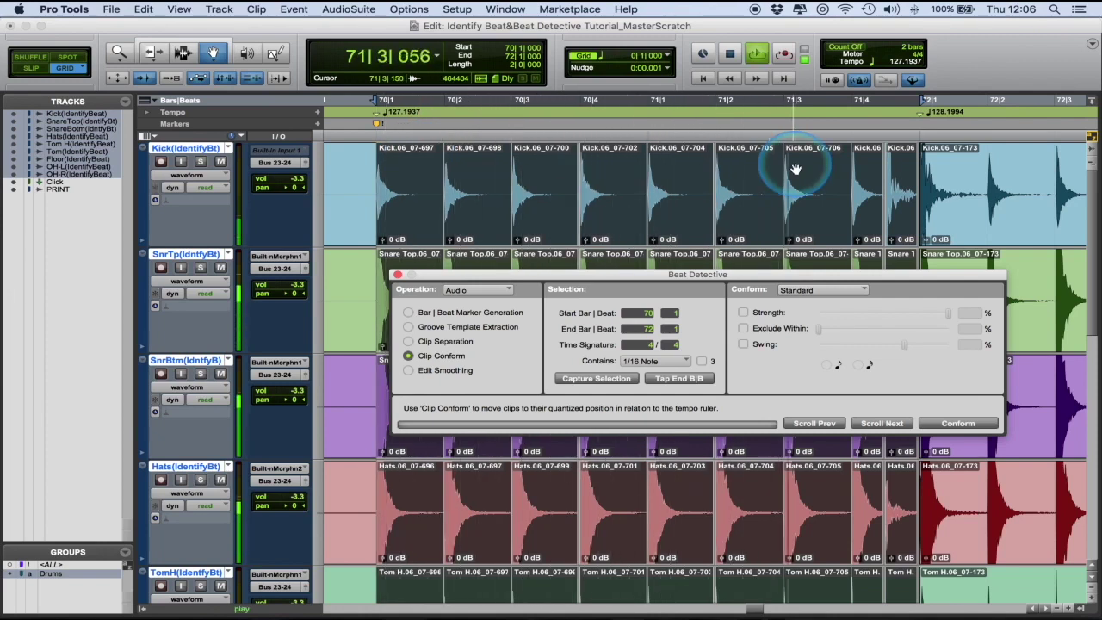
key("space")
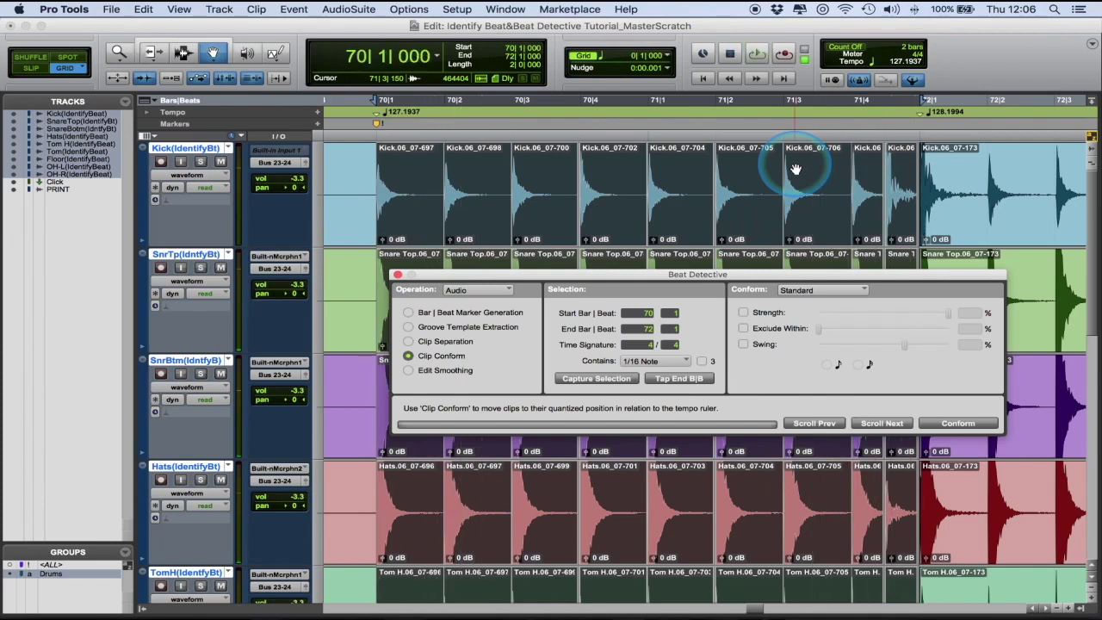
key("super+z")
key("space")
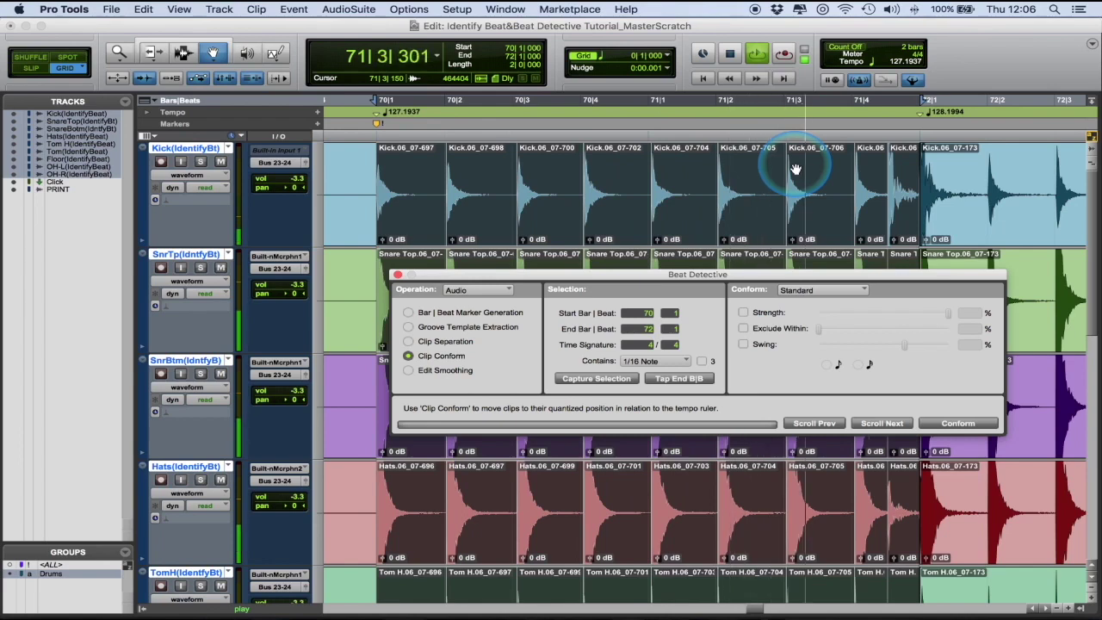
key("space")
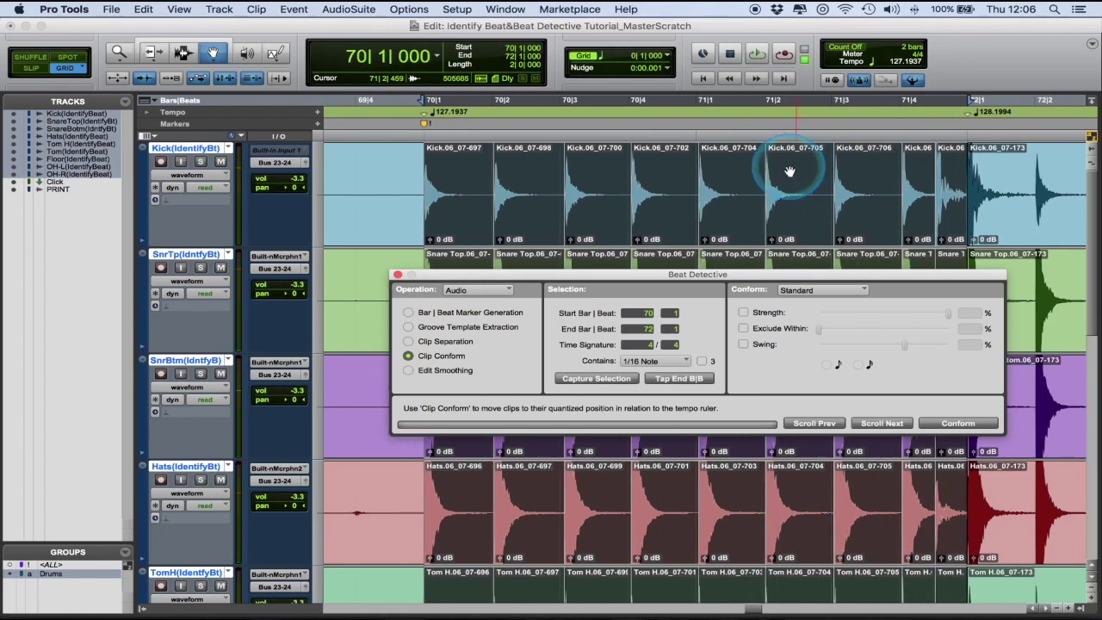
Restore the clip conform on the bar 70 and 71 drums and play them once more
key("t")
scroll(773, 191, "right", 5)
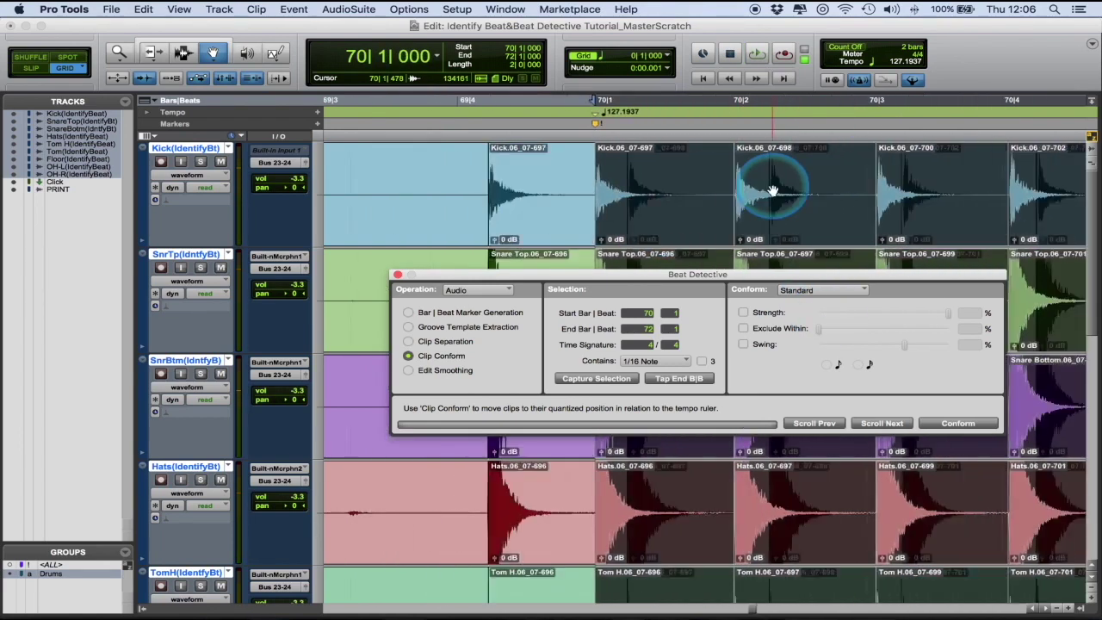
scroll(772, 189, "down", 3)
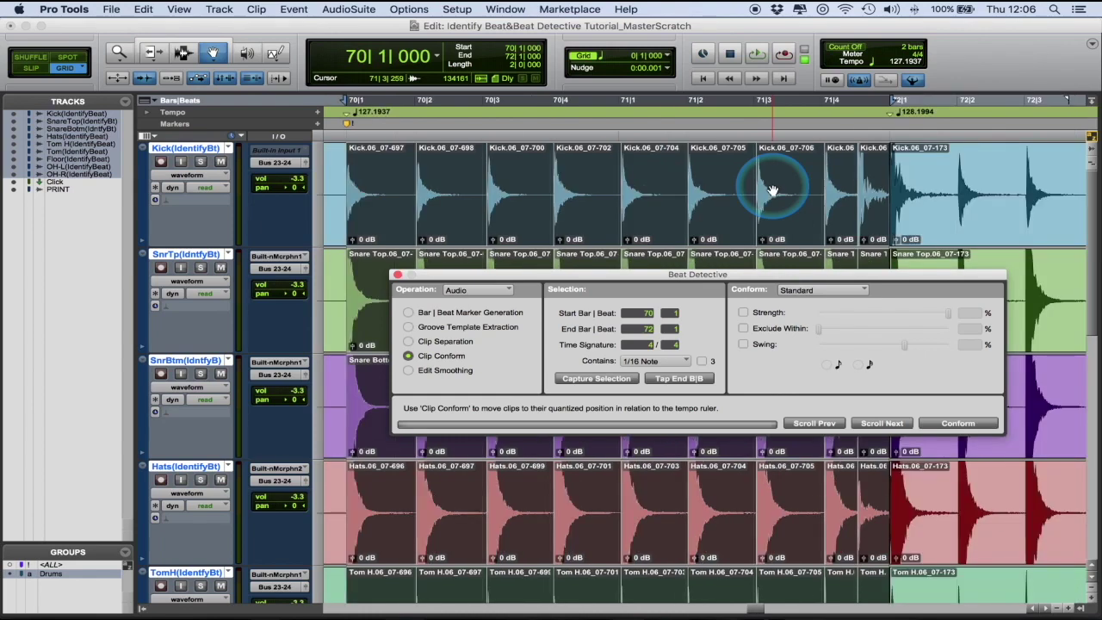
key("super+z")
key("space")
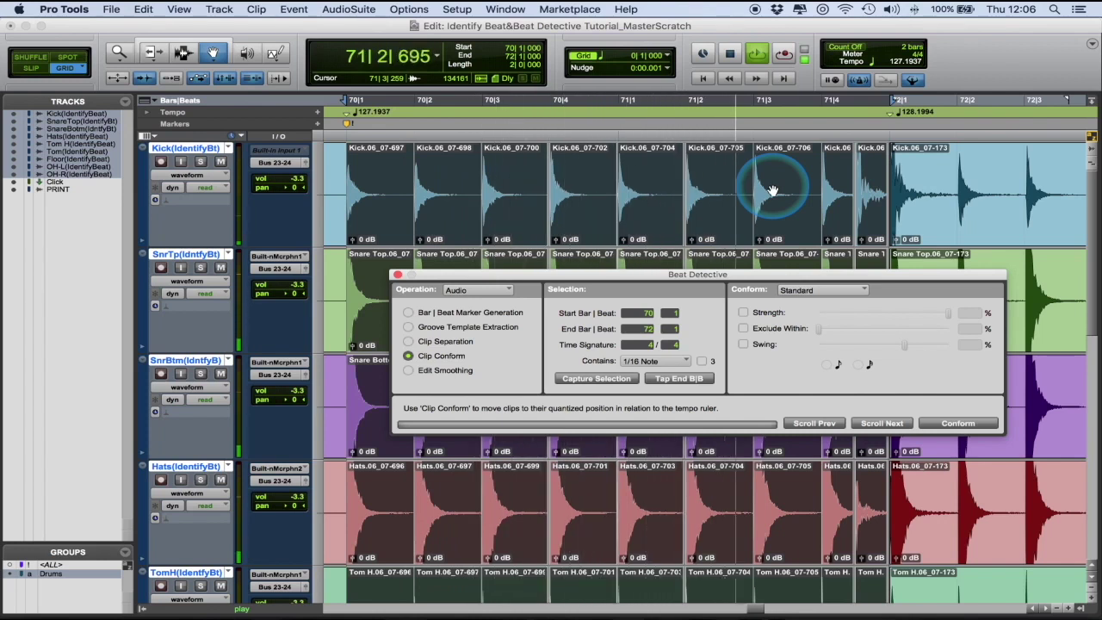
key("space")
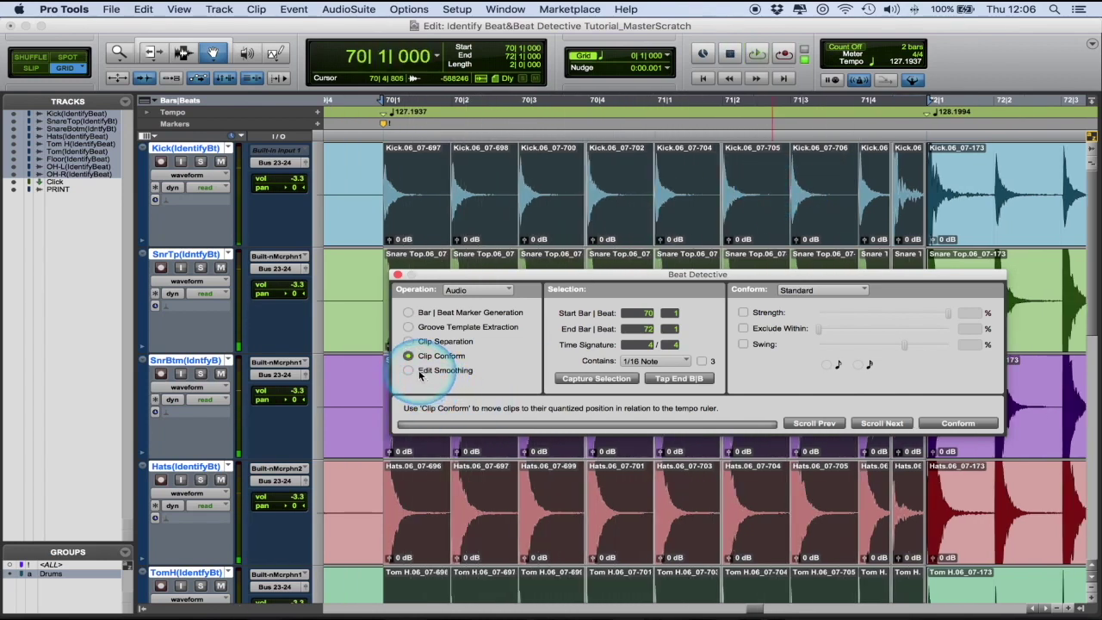
Smooth the conformed drum clips in bars 70 and 71 using Edit Smoothing with Fill And Crossfade and a 5 ms crossfade length
left_click(415, 371)
left_click(817, 299)
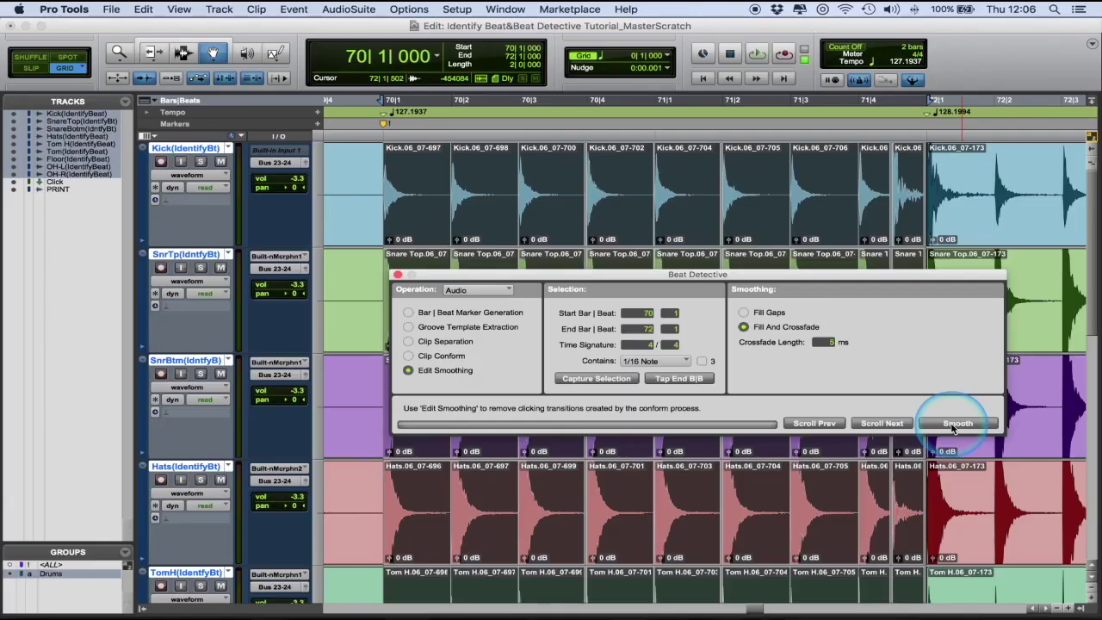
left_click(952, 427)
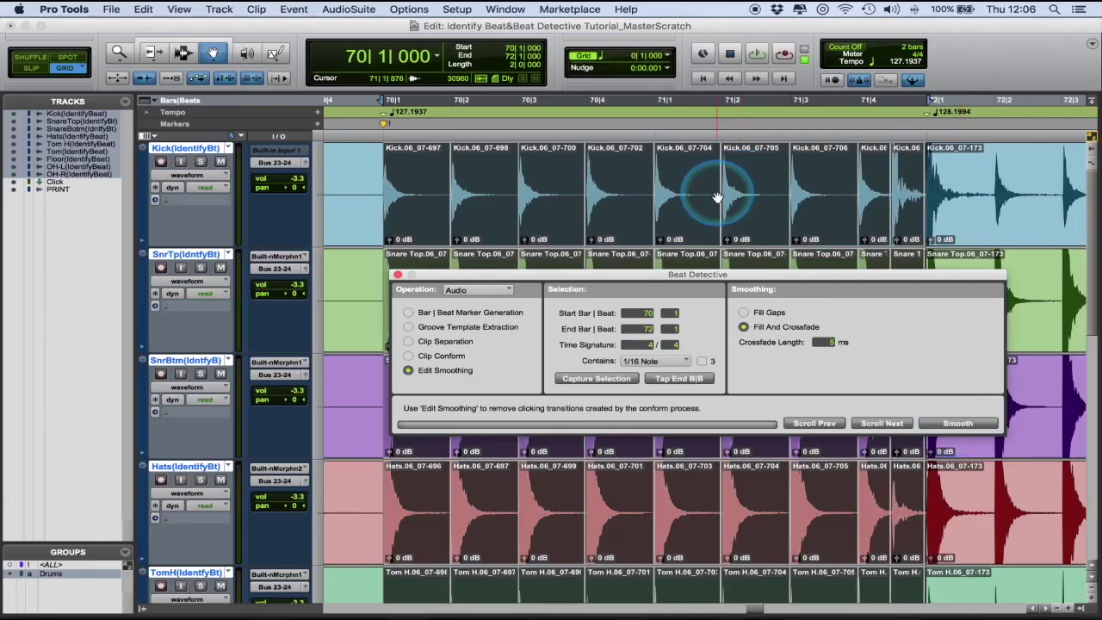
Examine the crossfade just ahead of the kick transient at 70|2 and display the Clip Separation Trigger Pad setting
key("t")
key("t")
key("t")
key("t")
scroll(755, 197, "right", 5)
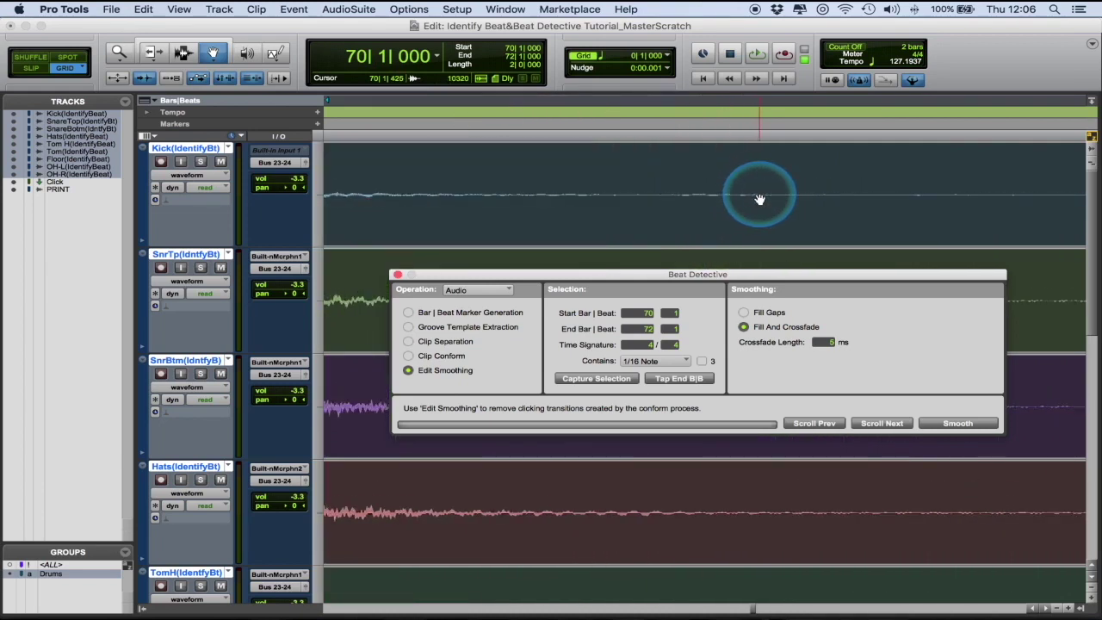
key("r")
key("r")
scroll(770, 202, "left", 3)
key("t")
key("t")
scroll(770, 201, "right", 6)
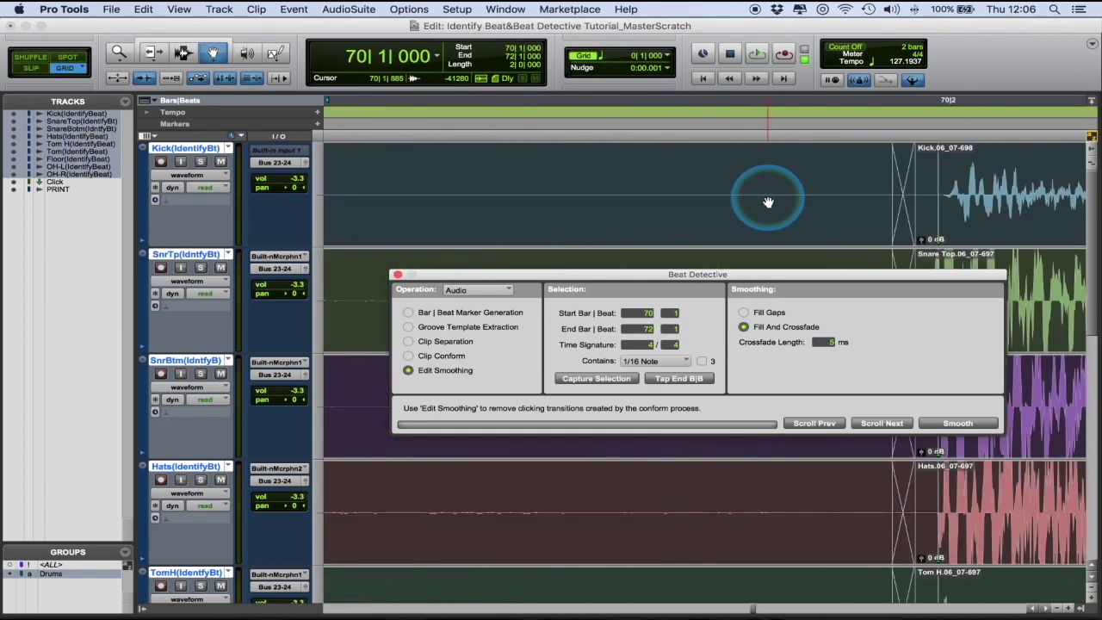
left_click(417, 342)
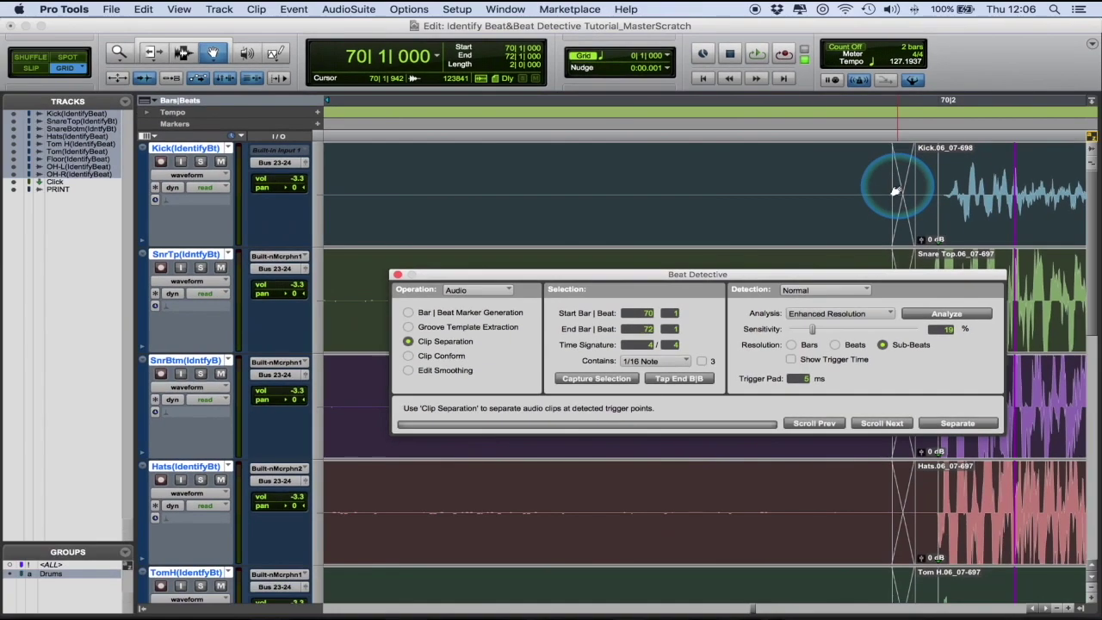
Select the grouped drum clips that span bars 72 and 73
key("r")
key("r")
key("r")
key("r")
key("r")
key("r")
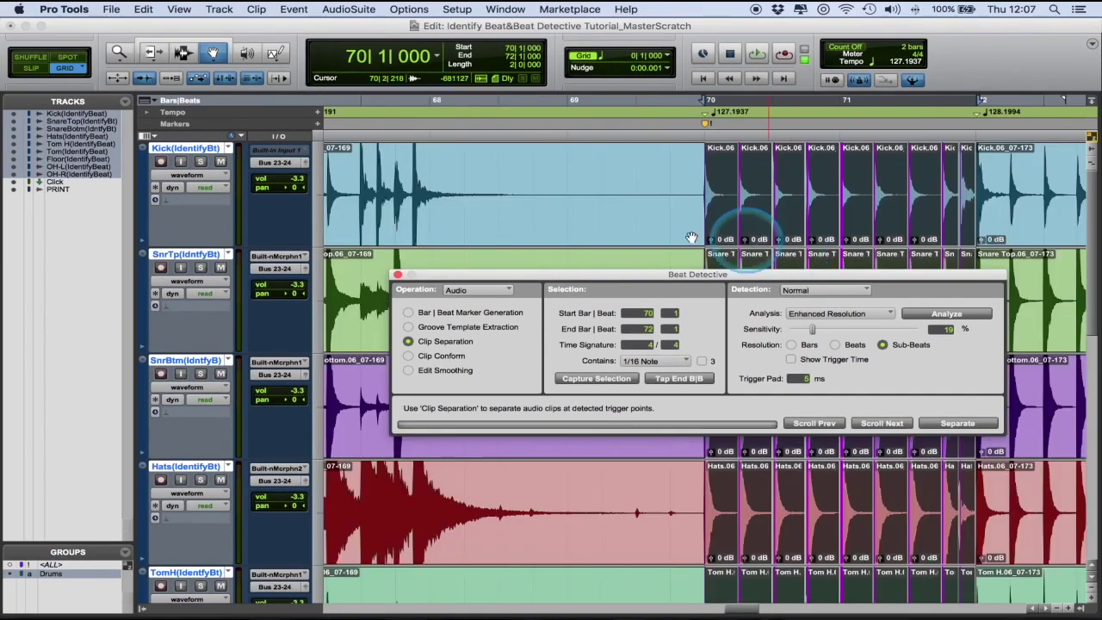
scroll(595, 227, "right", 4)
scroll(595, 229, "right", 2)
left_click(490, 195)
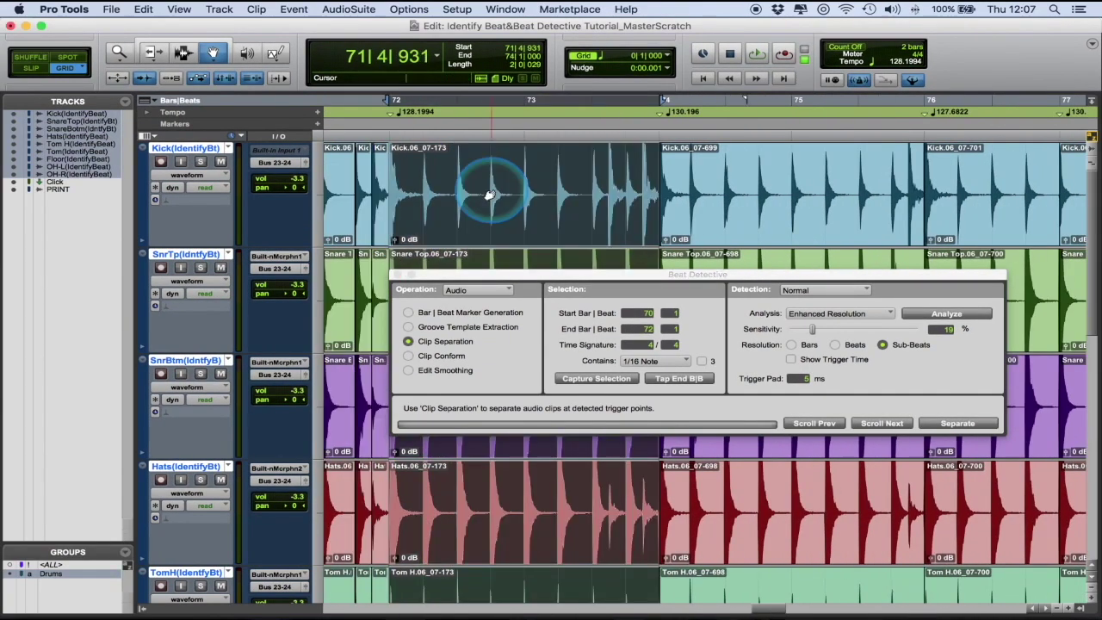
Move the start of the drum selection onto the bar line at 72|1|000
key("super+bracketright")
key("super+bracketright")
key("super+bracketright")
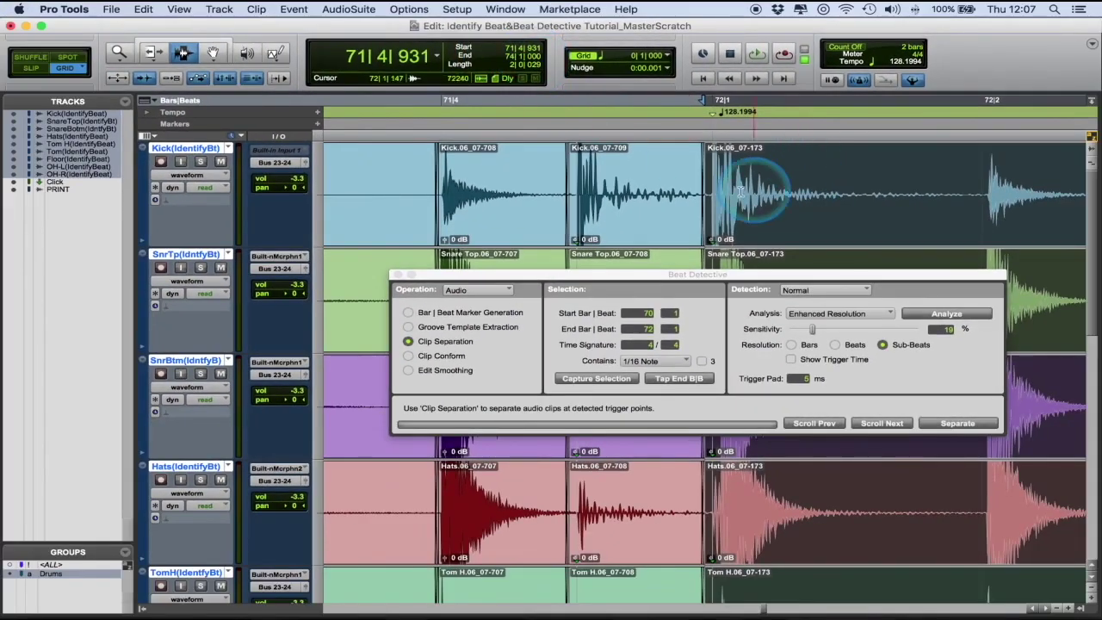
left_click(714, 172)
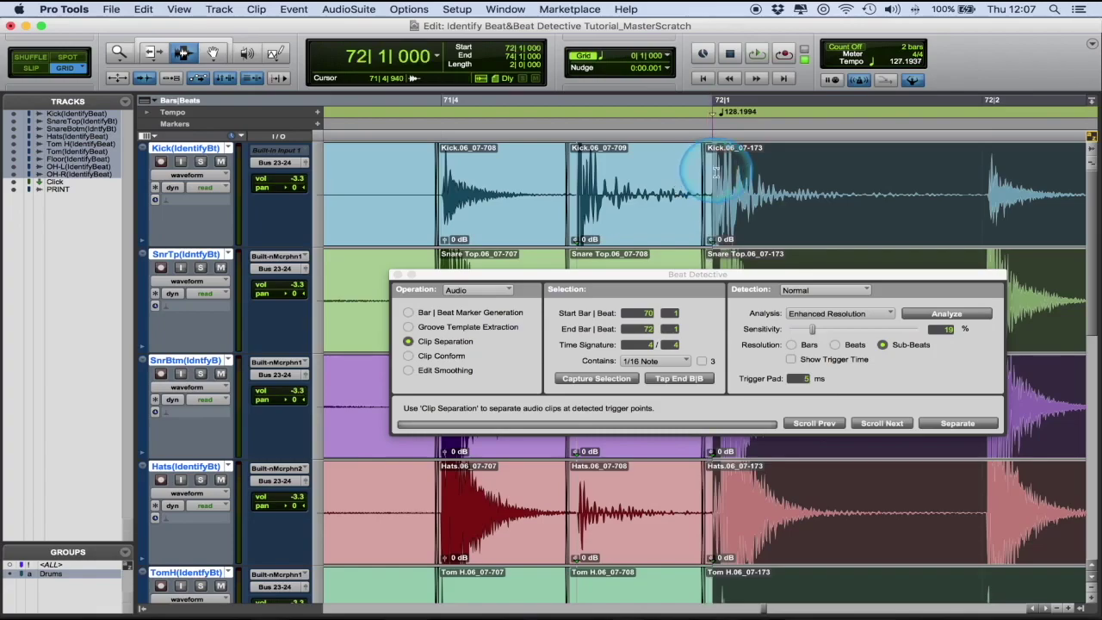
left_click(523, 47)
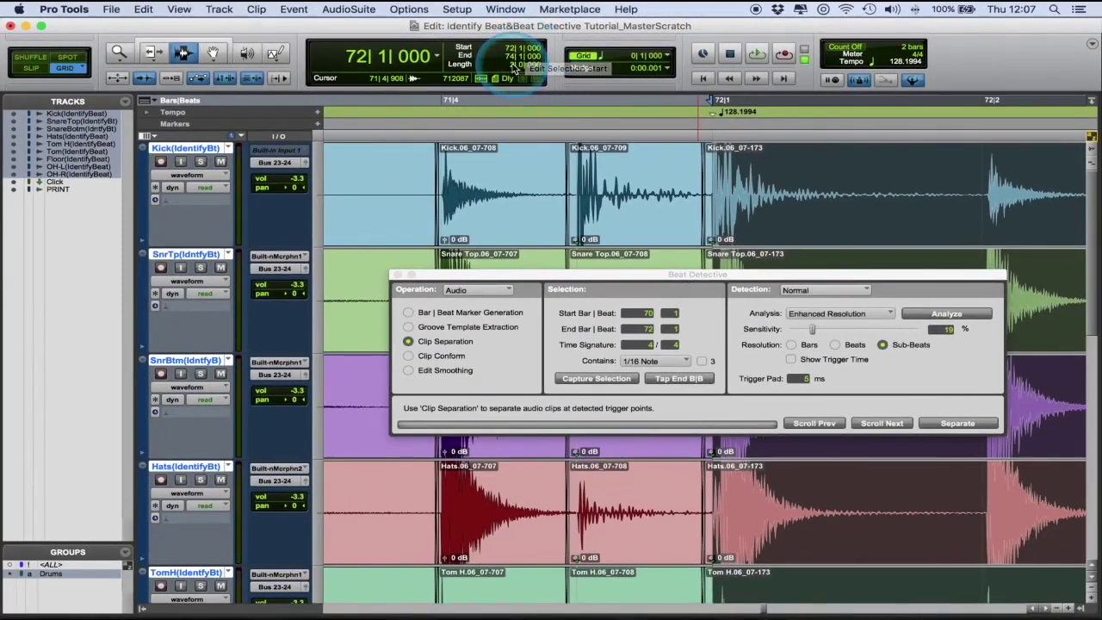
Check the selection's end against the bar 74 line and capture 72|1 to 74|1 as the Beat Detective selection
scroll(649, 149, "right", 5)
key("r")
key("r")
scroll(706, 158, "right", 4)
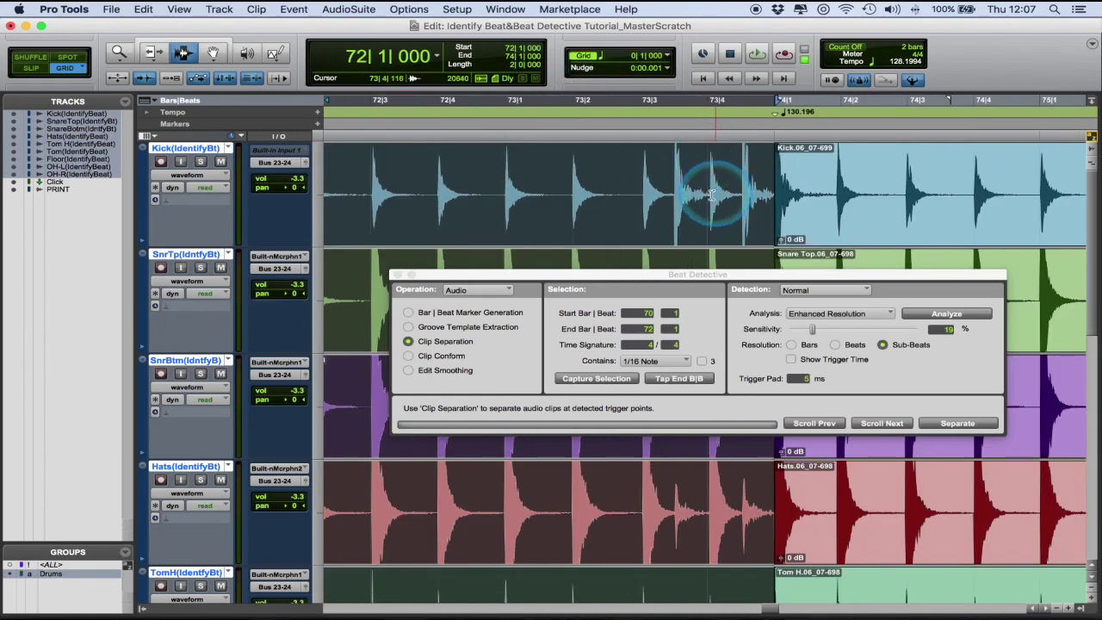
scroll(702, 188, "left", 3)
left_click(625, 380)
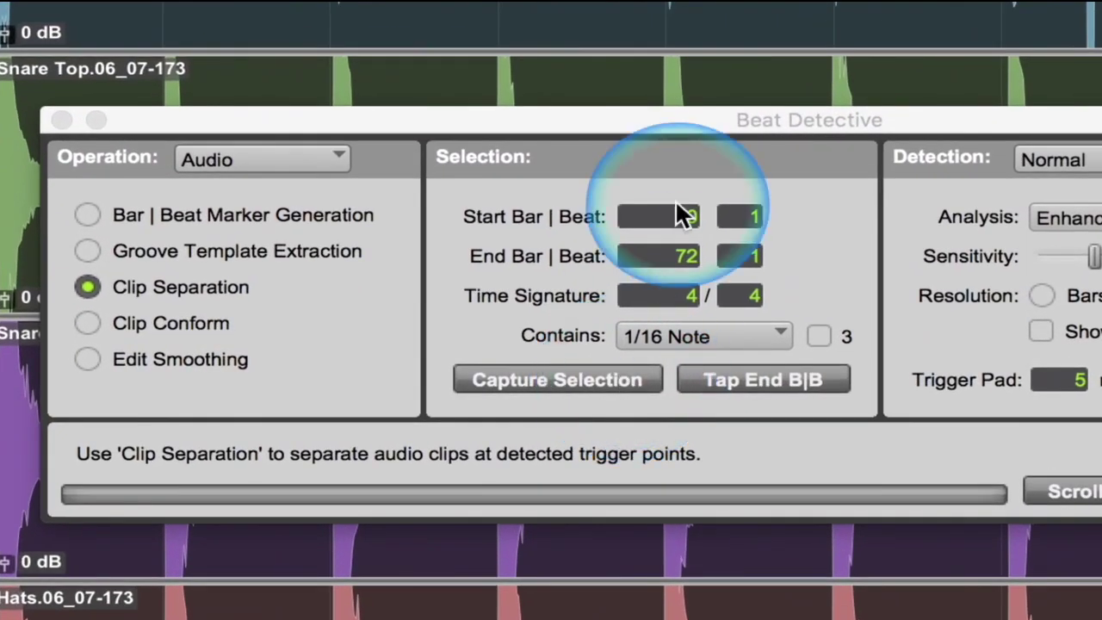
left_click(593, 375)
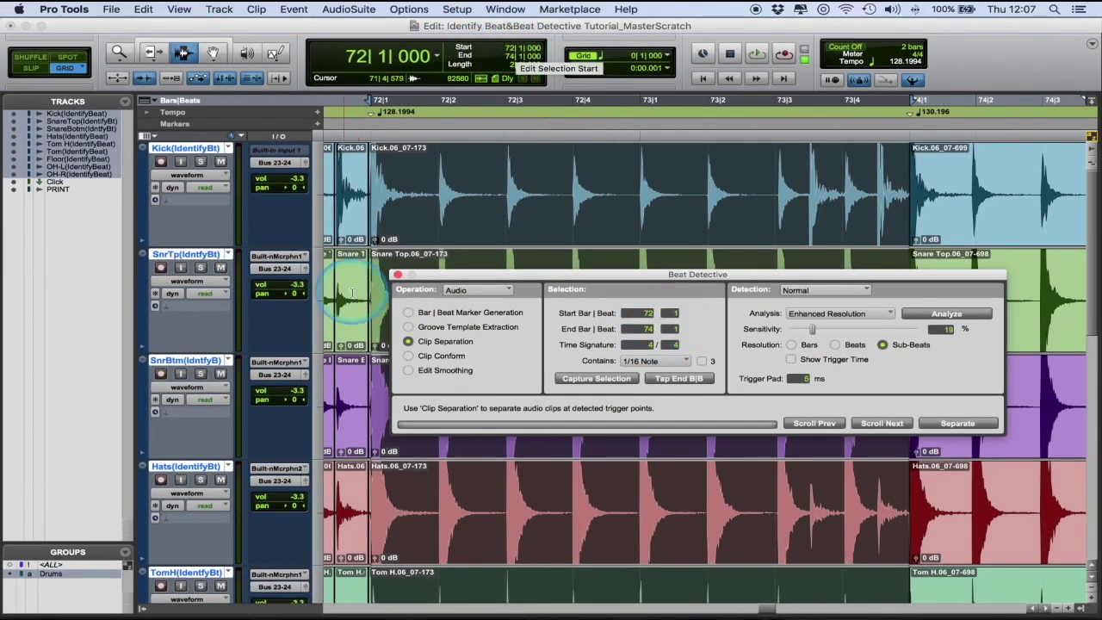
Go through Bar | Beat Marker Generation, Clip Separation, Clip Conform and Edit Smoothing in order to review the workflow
left_click(407, 313)
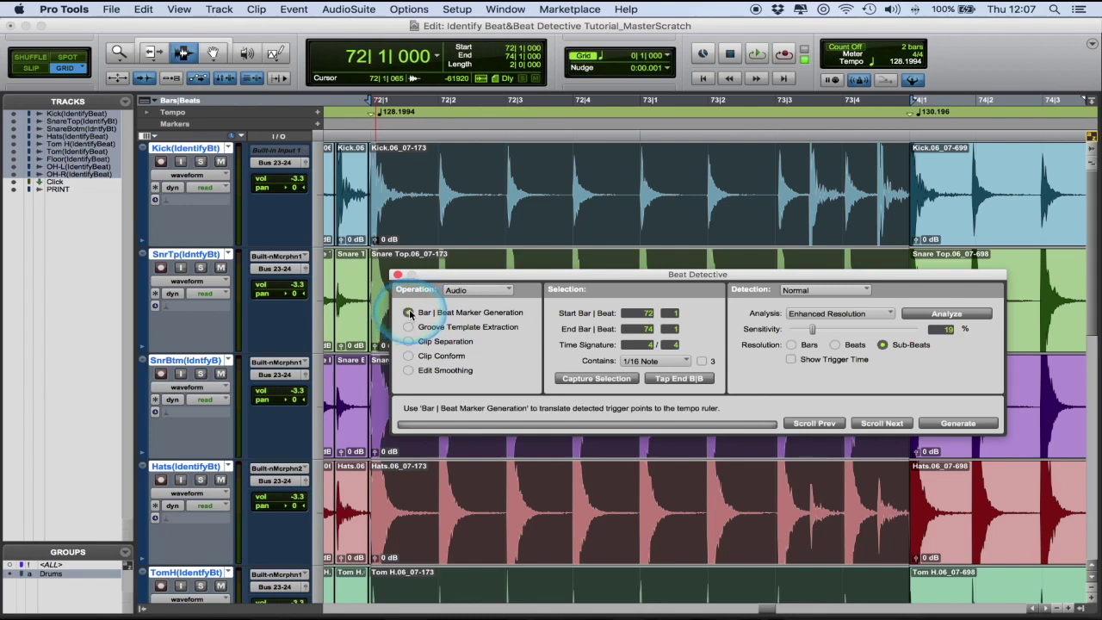
left_click(419, 341)
left_click(419, 356)
left_click(418, 370)
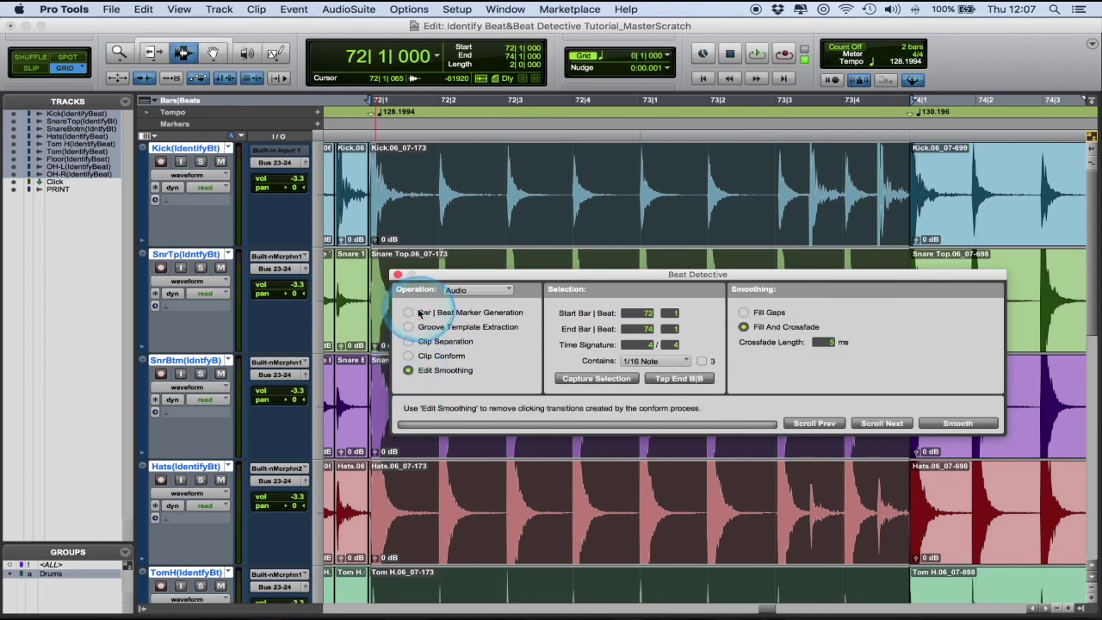
Analyze the bar 72 and 73 drums under Bar | Beat Marker Generation and separate the clips at the triggers using Clip Separation
left_click(409, 313)
left_click(917, 315)
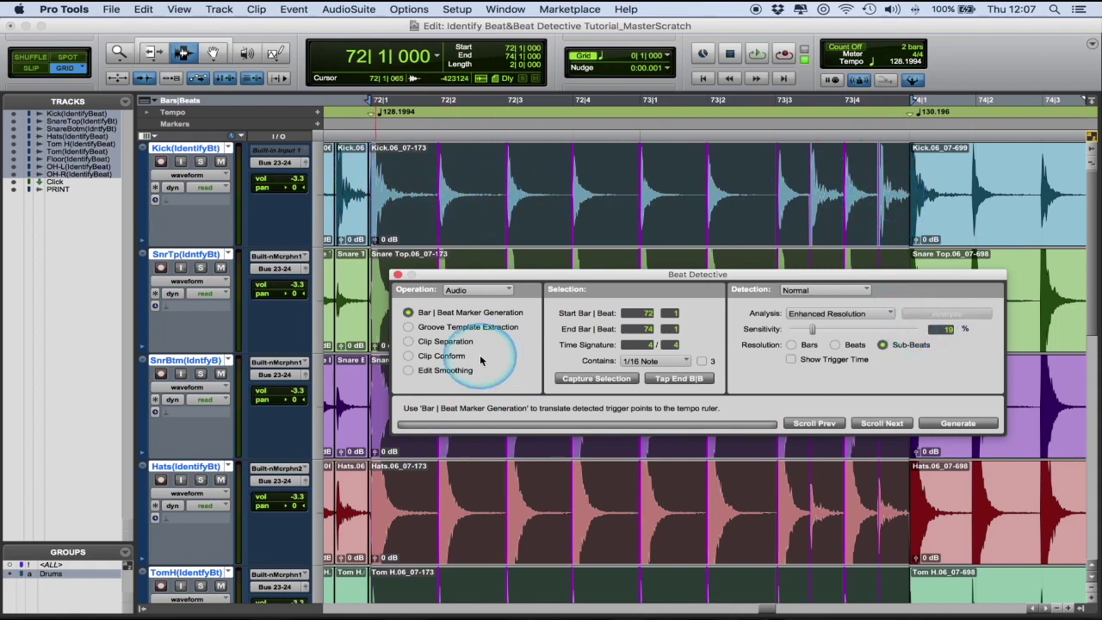
left_click(428, 343)
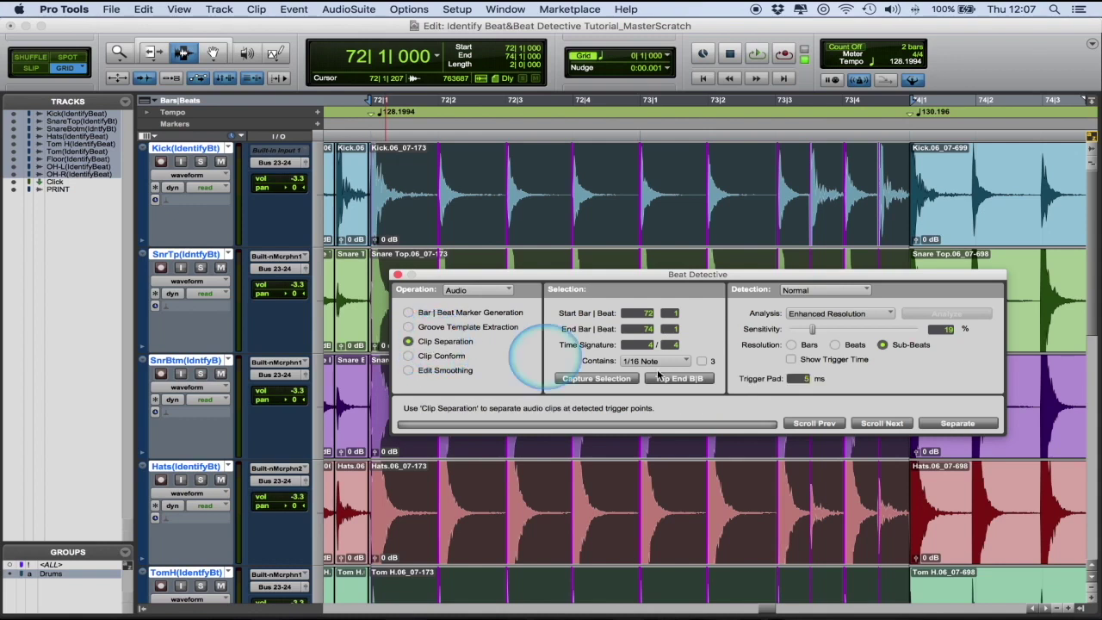
left_click(975, 424)
left_click(807, 379)
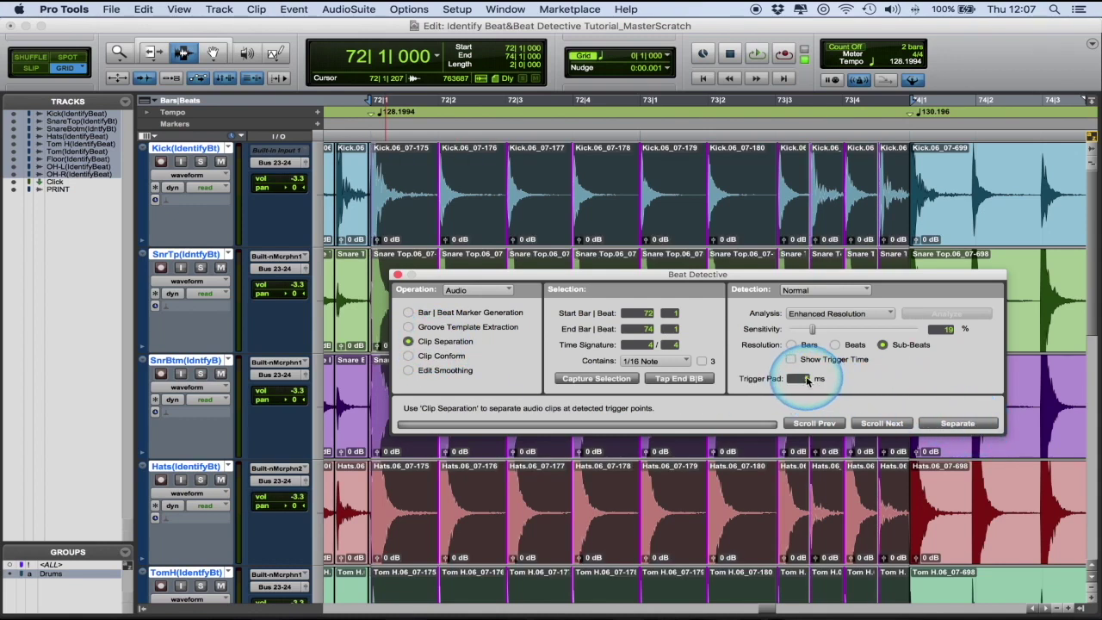
Conform the separated clips in bars 72 and 73, and smooth them using Fill And Crossfade with a 5 ms crossfade
left_click(410, 355)
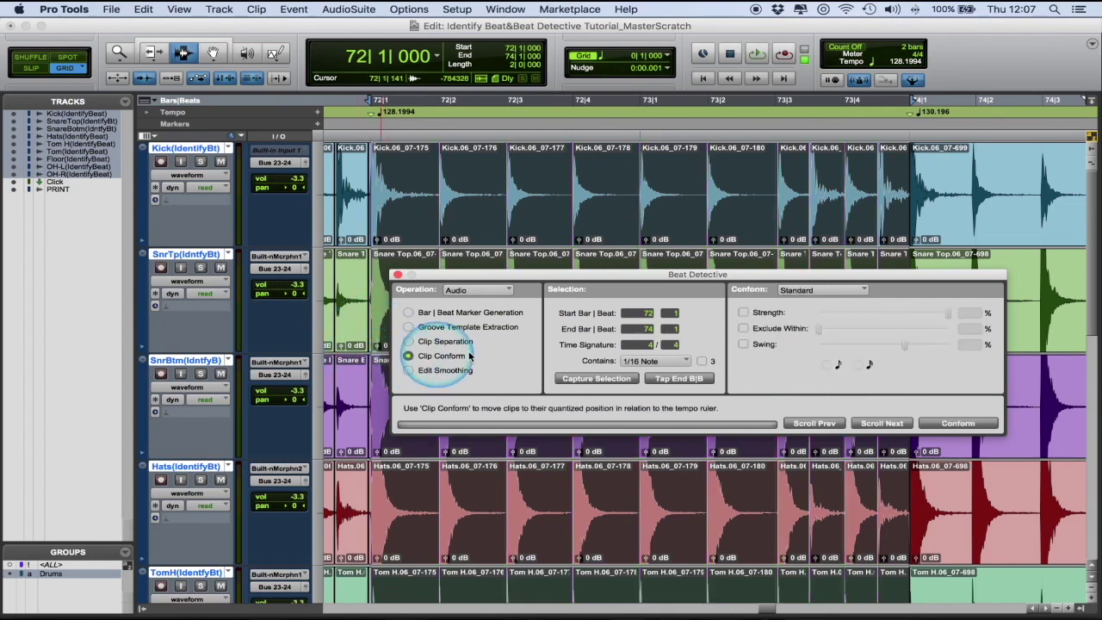
left_click(955, 424)
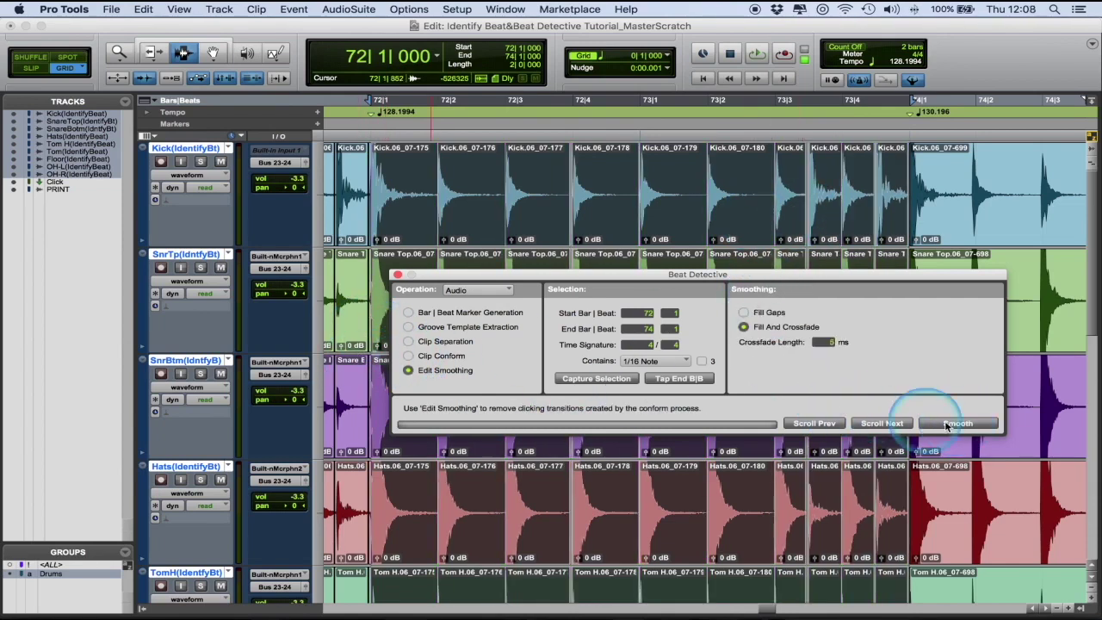
left_click(958, 423)
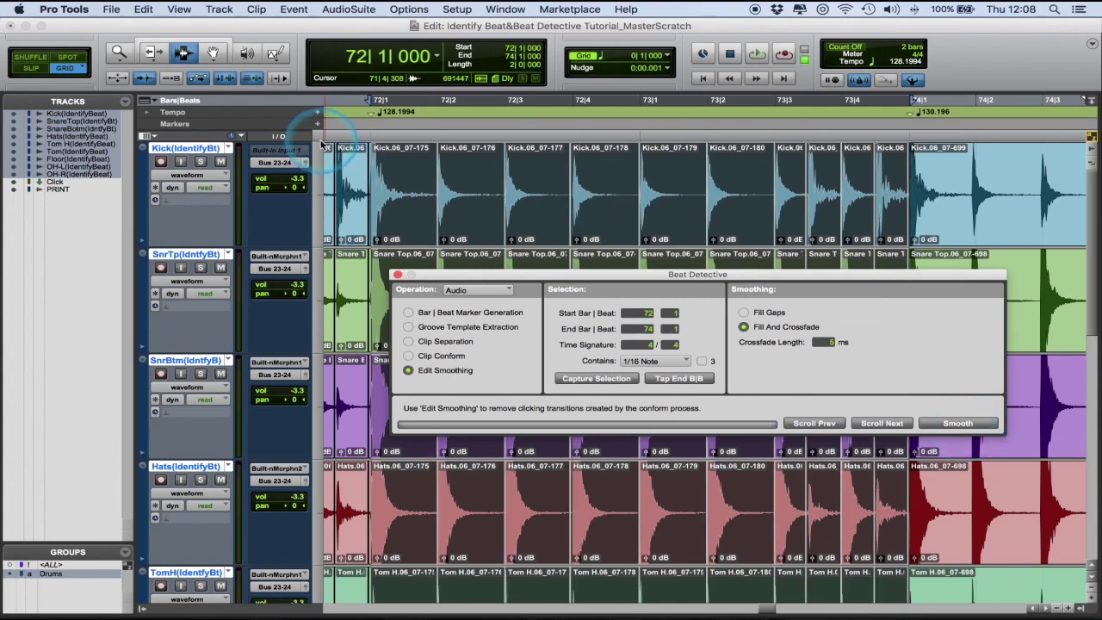
Play back bars 72 and 73 to check the conformed and smoothed drums
key("space")
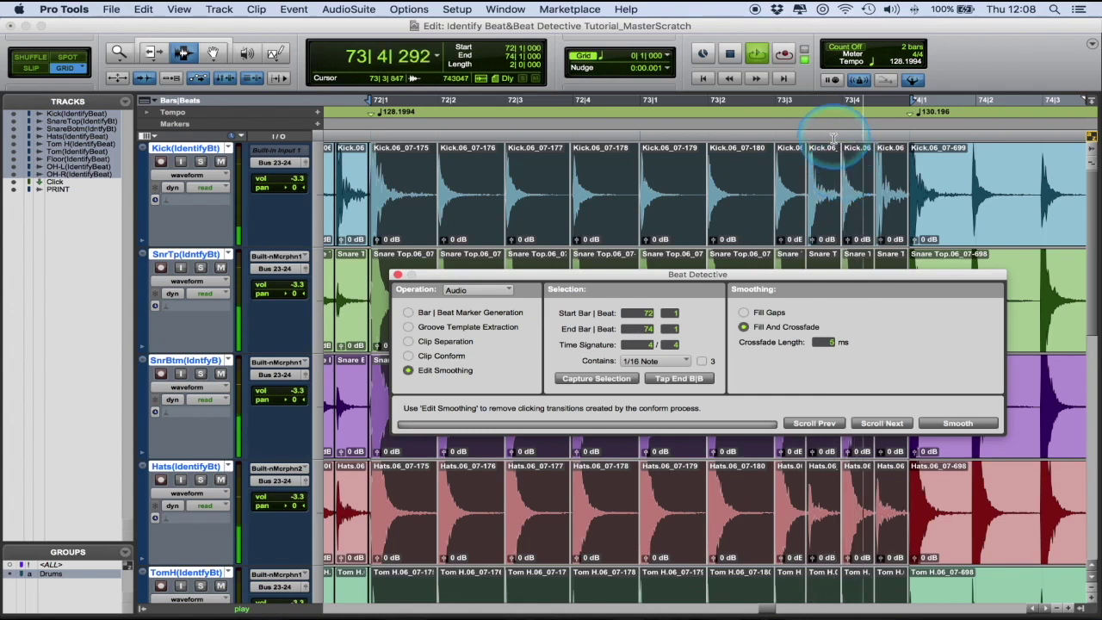
key("r")
key("space")
Select the drum clips spanning bars 74 and 75 and move the selection's start onto the bar line at 74|1|000
scroll(665, 175, "right", 3)
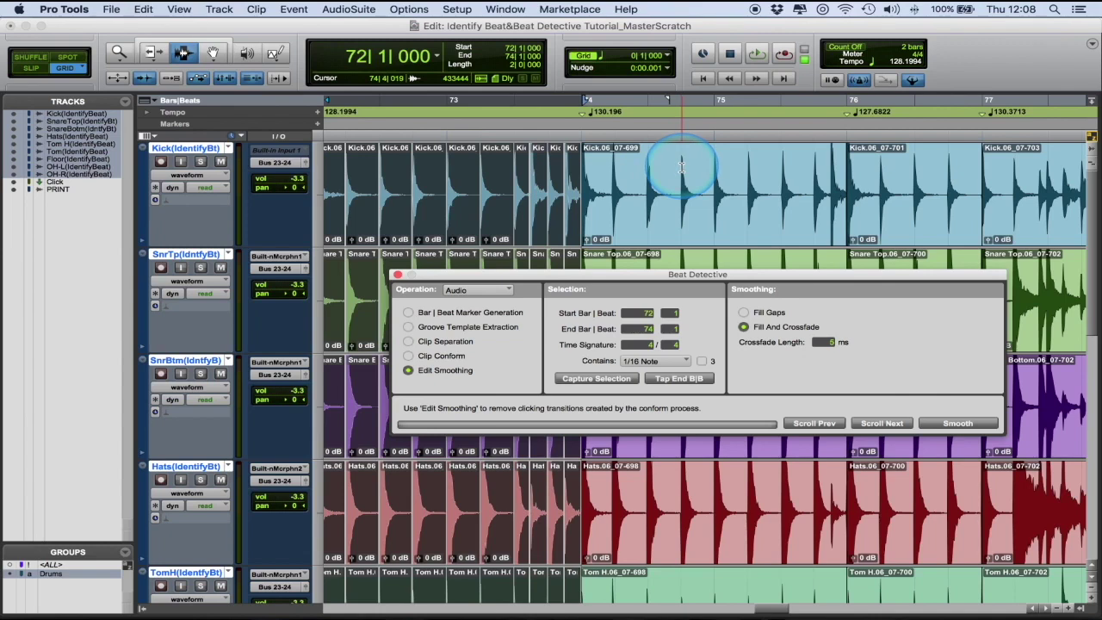
left_click(681, 166)
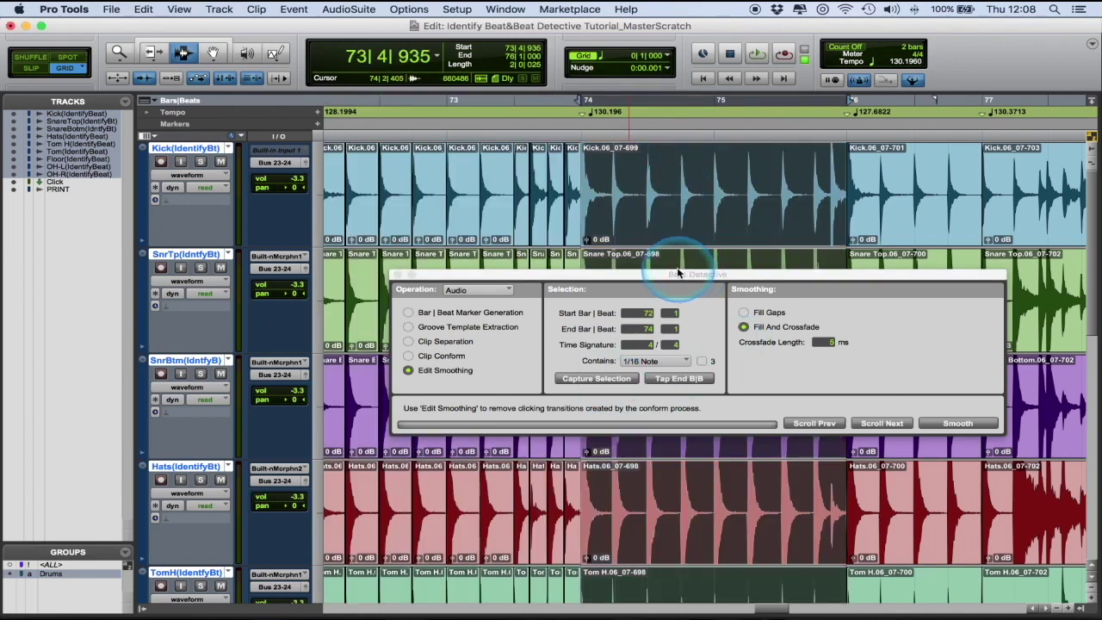
key("t")
key("t")
key("t")
key("t")
key("super+bracketright")
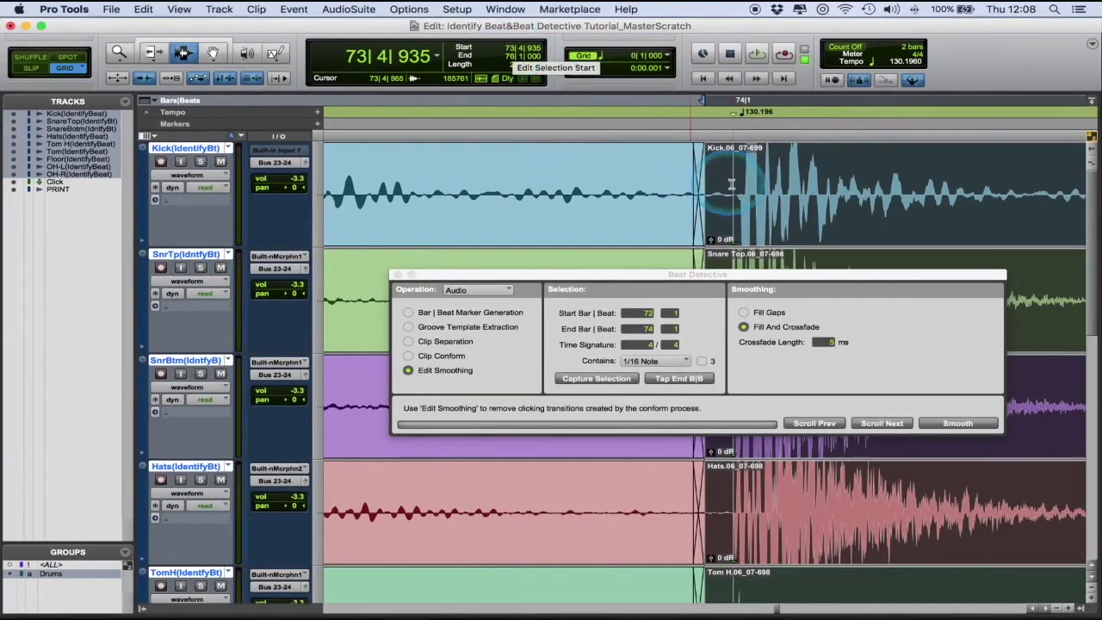
left_click(722, 162)
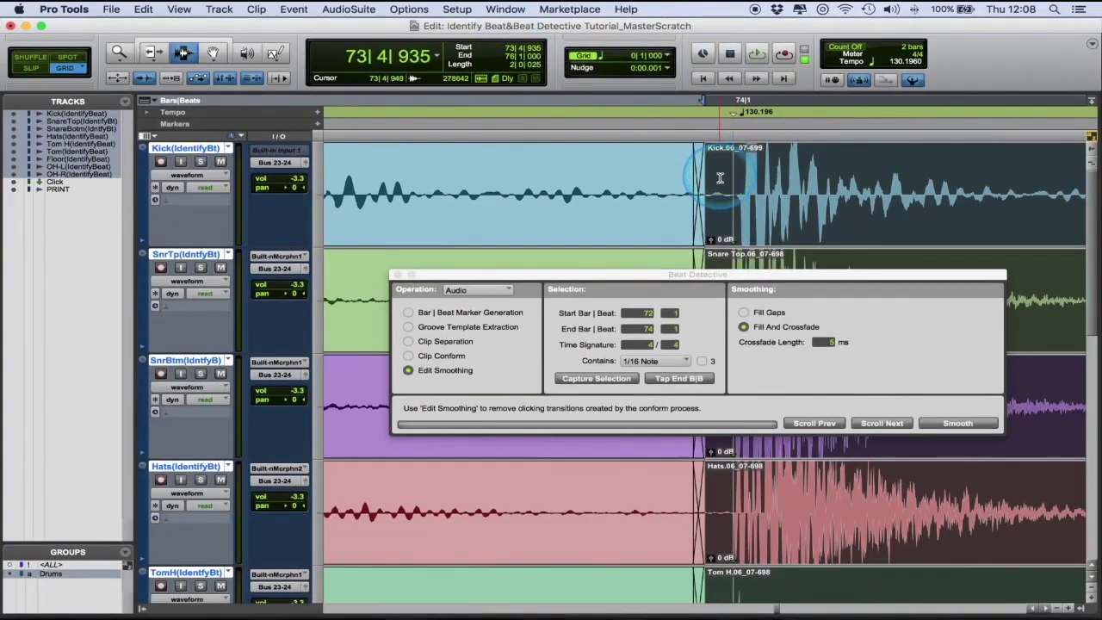
left_click(734, 178)
left_click(531, 53)
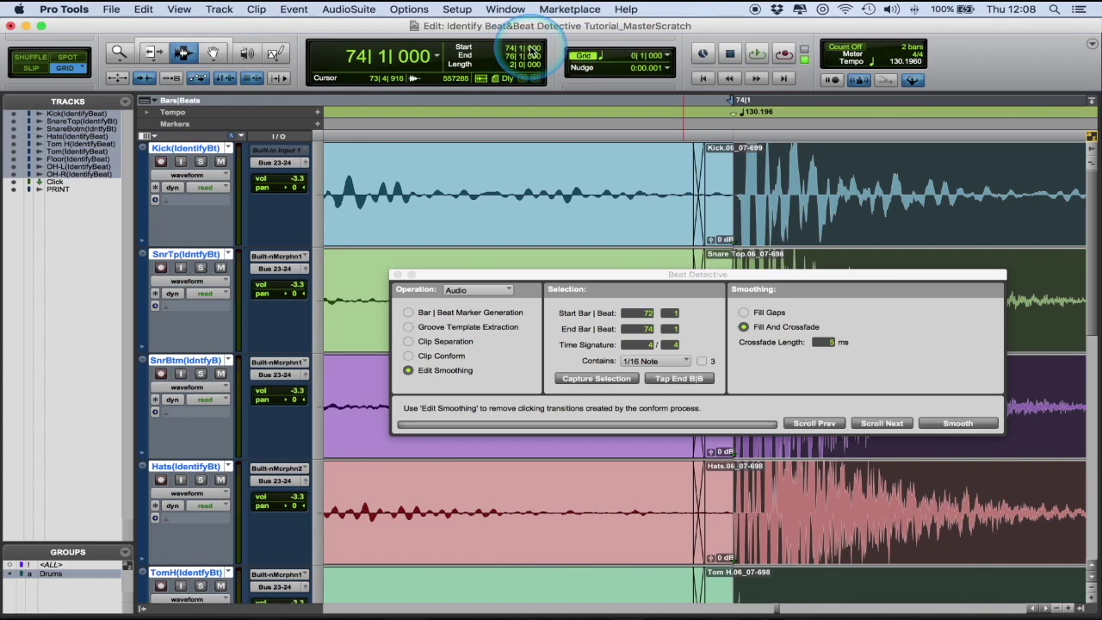
Capture 74|1 to 76|1 as the Beat Detective selection, then analyze and separate the drums using Clip Separation with a 5 ms trigger pad
key("r")
key("r")
key("r")
key("r")
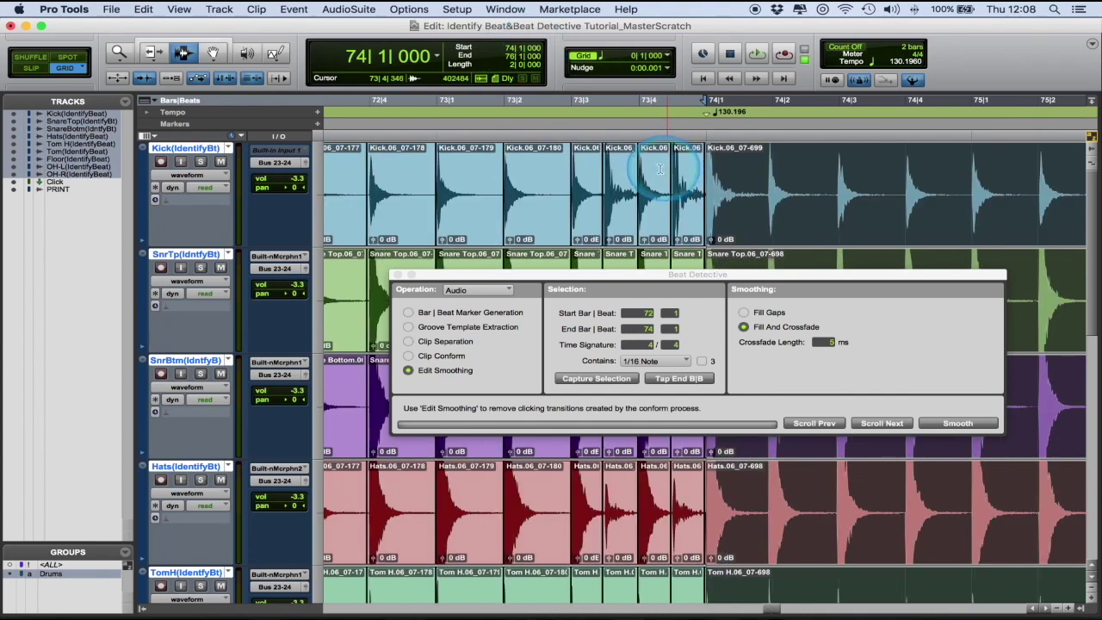
scroll(715, 131, "right", 5)
scroll(608, 159, "left", 3)
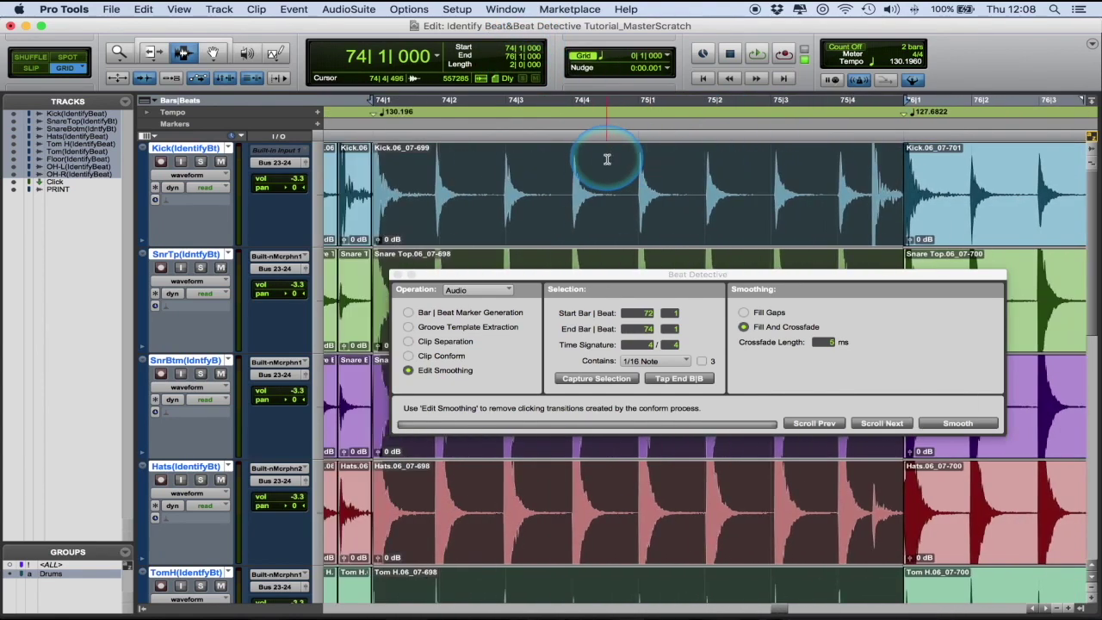
key("r")
left_click(409, 313)
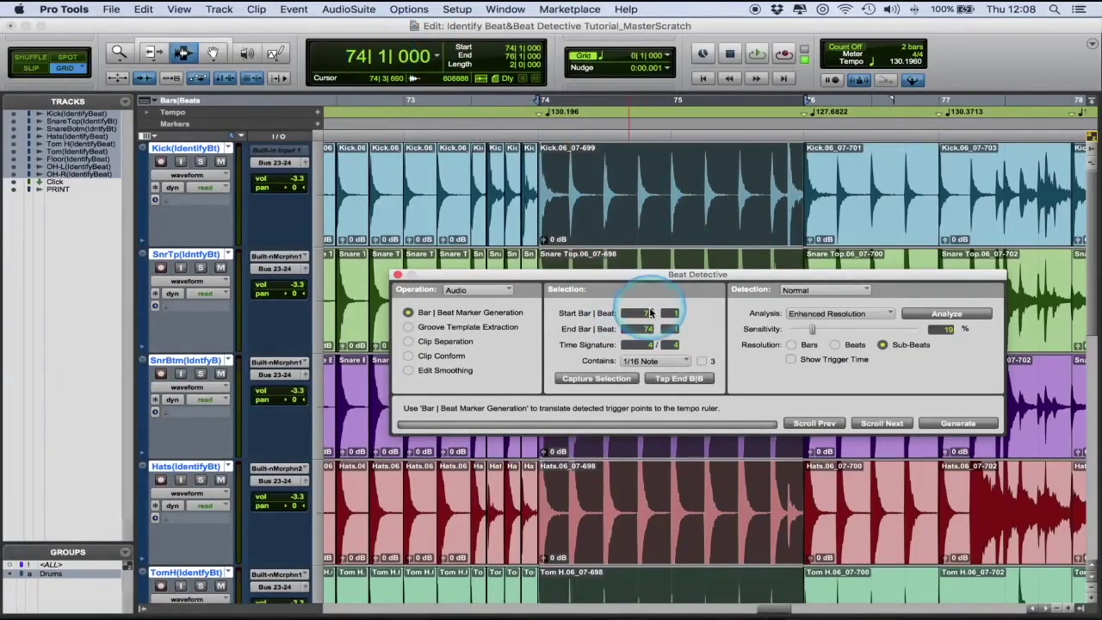
left_click(617, 380)
left_click(958, 317)
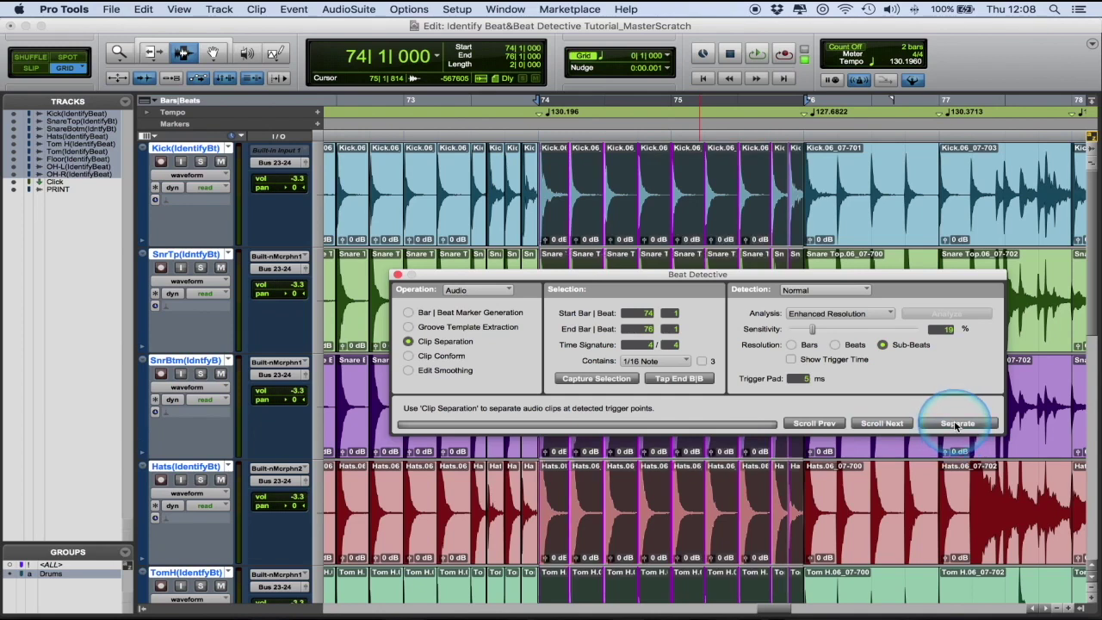
Inspect the separation points up close from 74|1 through to the bar 76 line, moving from trigger to trigger
key("t")
key("t")
key("t")
key("t")
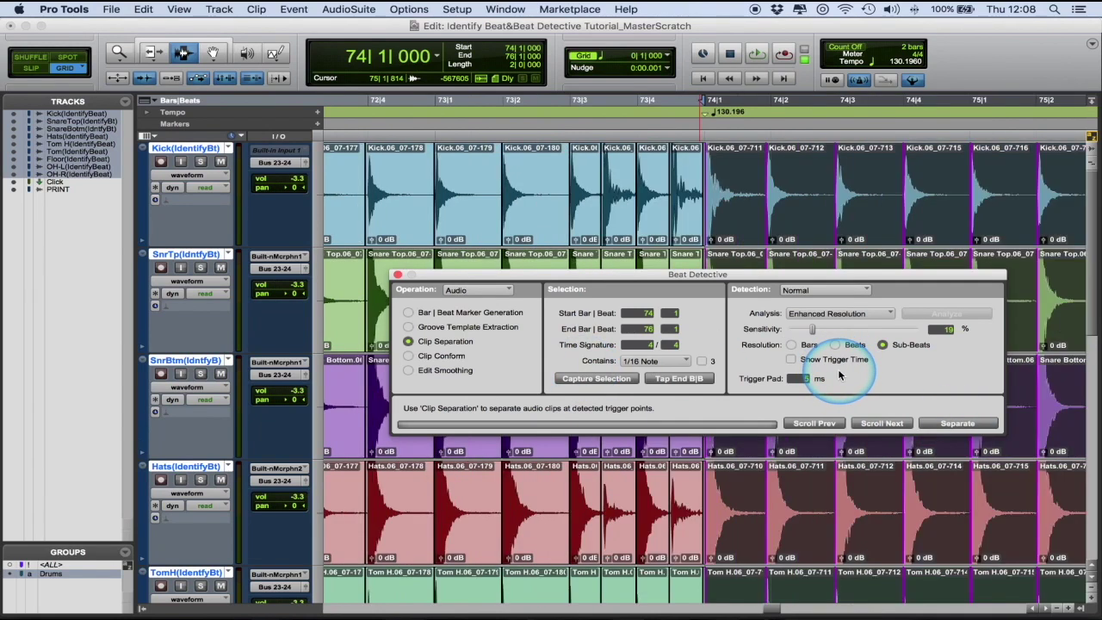
left_click(887, 422)
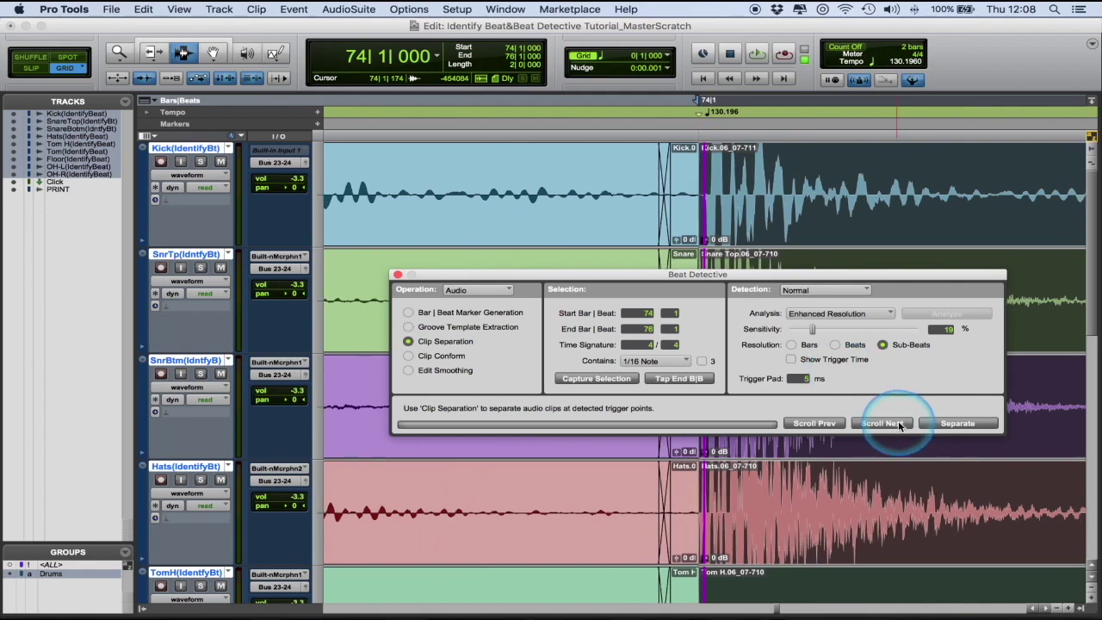
left_click(886, 423)
left_click(898, 425)
left_click(898, 425)
left_click(897, 425)
left_click(896, 425)
left_click(896, 426)
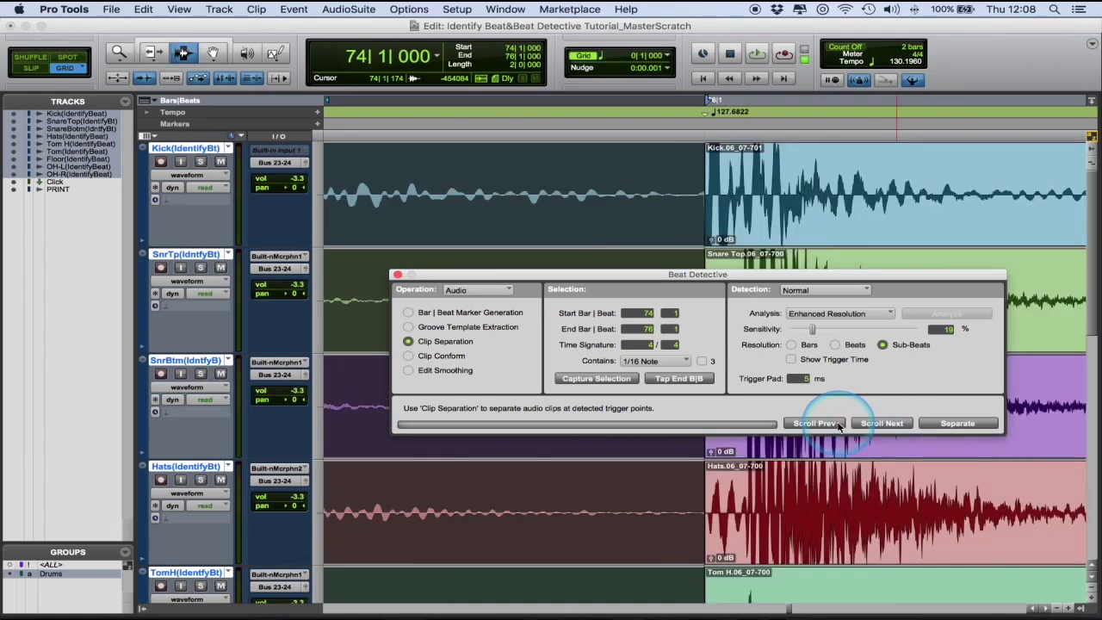
Conform the separated clips in bars 74 and 75, and smooth their edits using Fill And Crossfade with a 5 ms crossfade
left_click(423, 360)
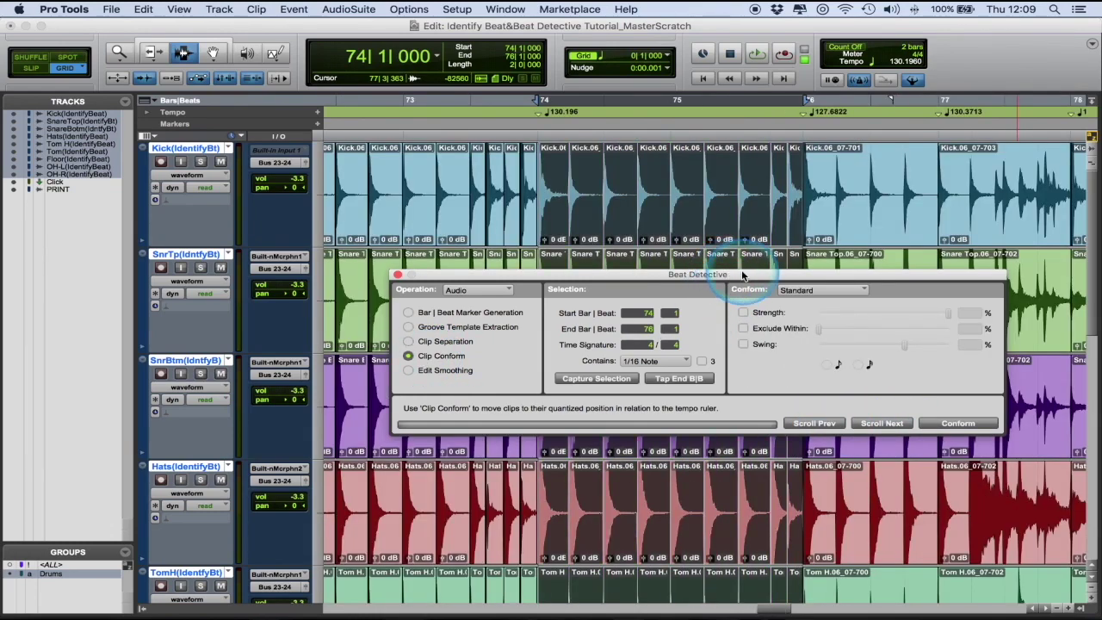
key("t")
scroll(742, 222, "right", 5)
scroll(740, 220, "left", 2)
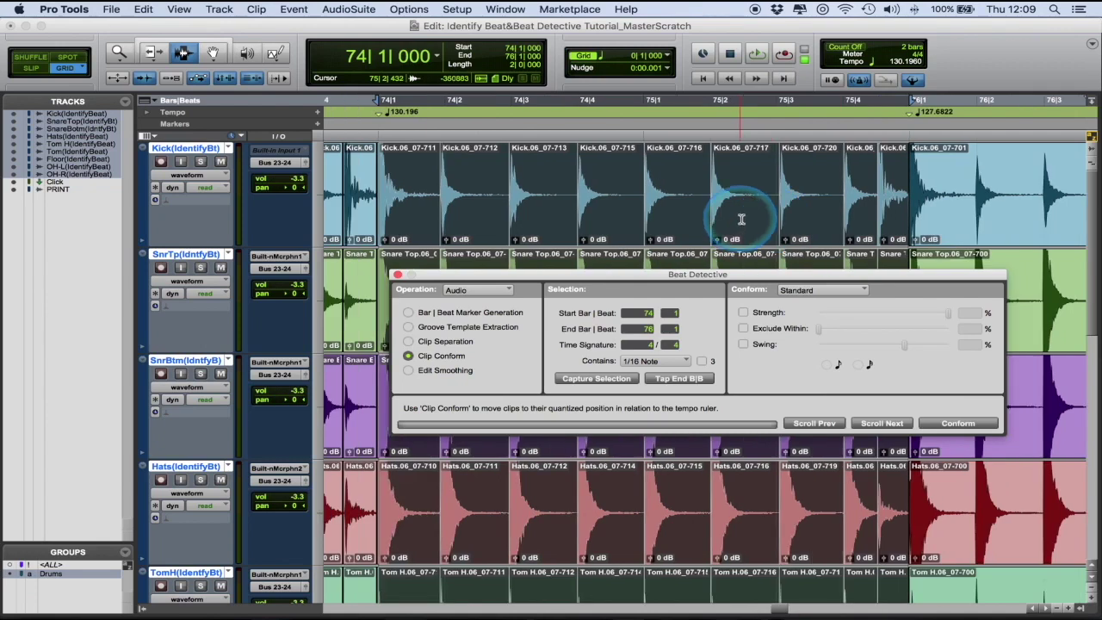
left_click(959, 424)
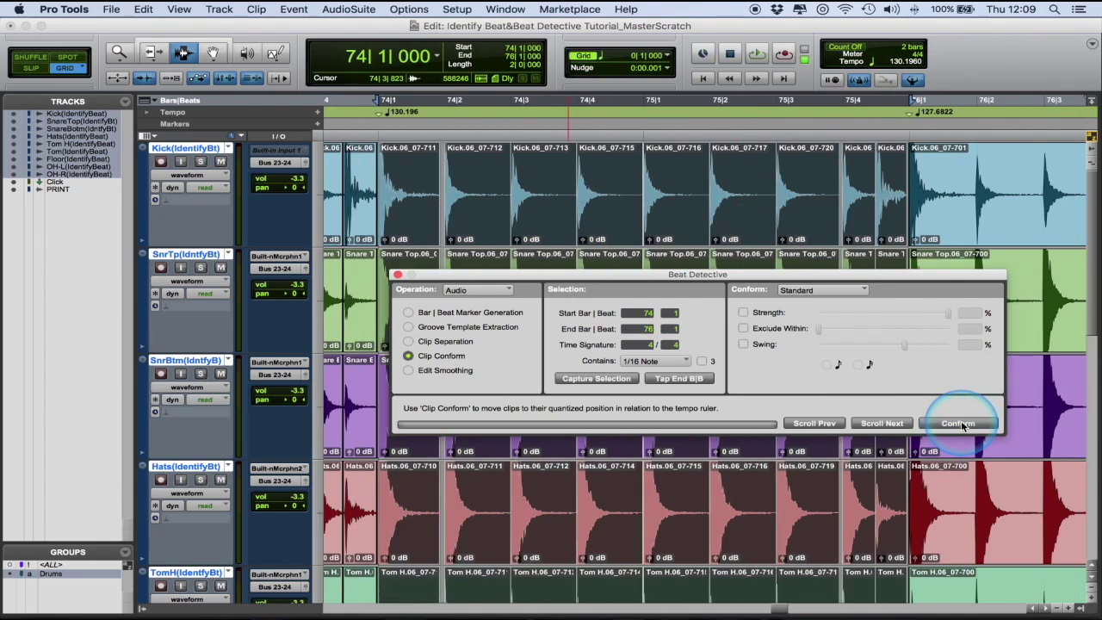
left_click(408, 371)
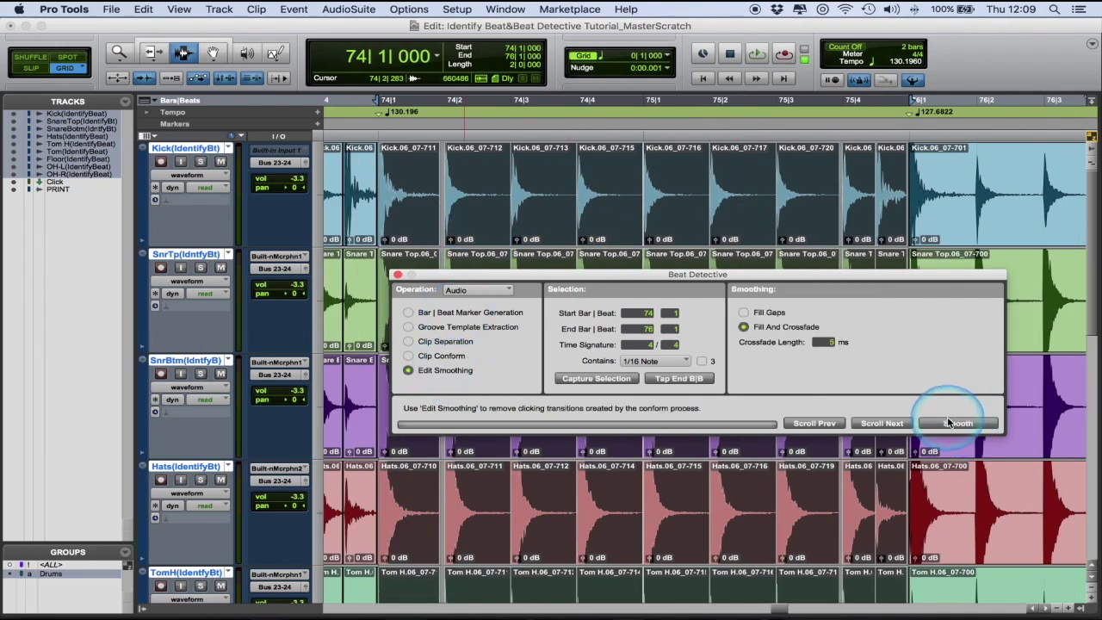
left_click(951, 424)
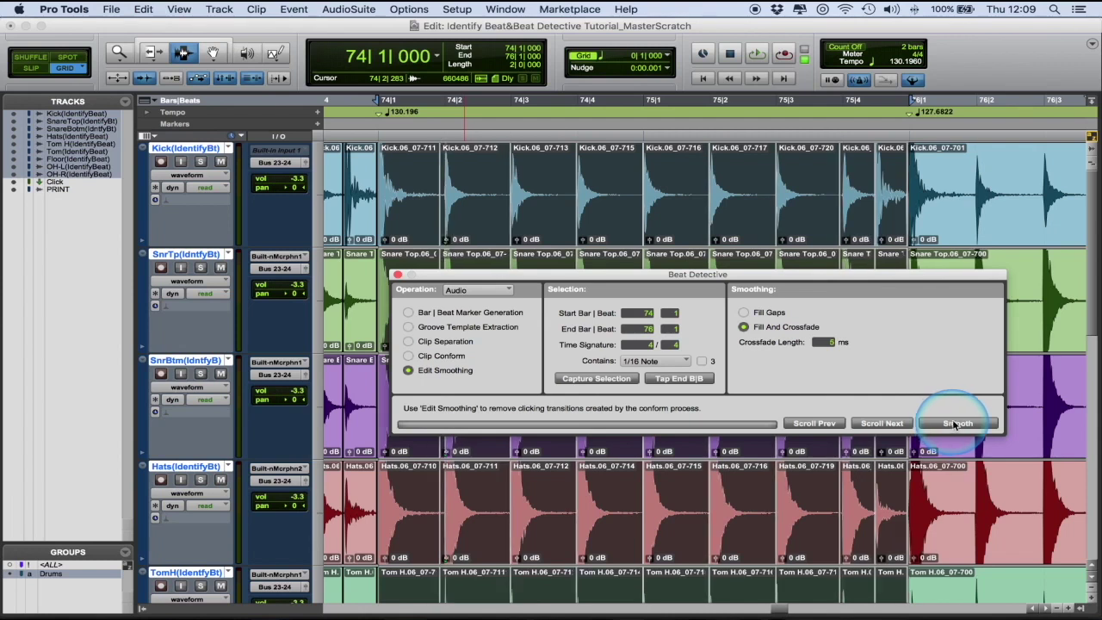
Play back bars 74 and 75 to check the timing and transitions of the edited drums
key("space")
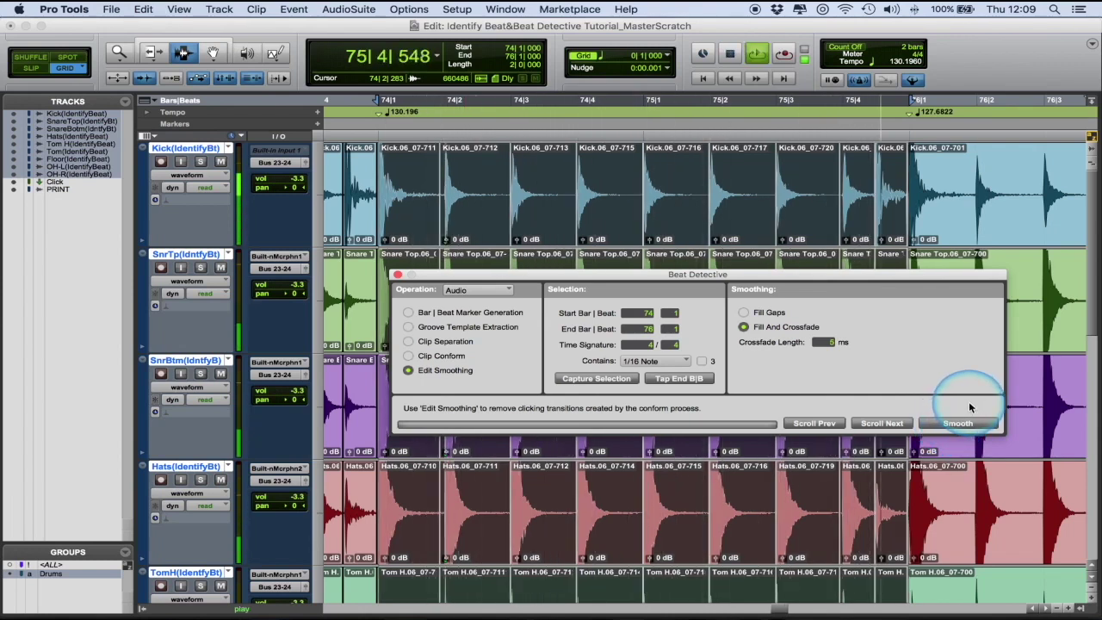
key("r")
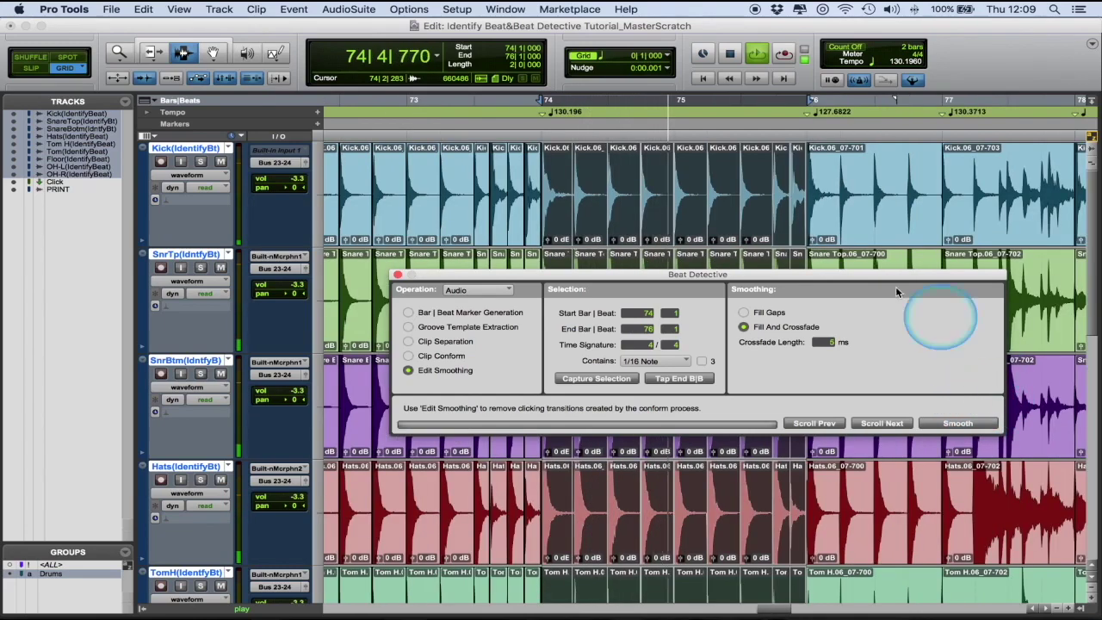
key("super+bracketleft")
key("super+bracketleft")
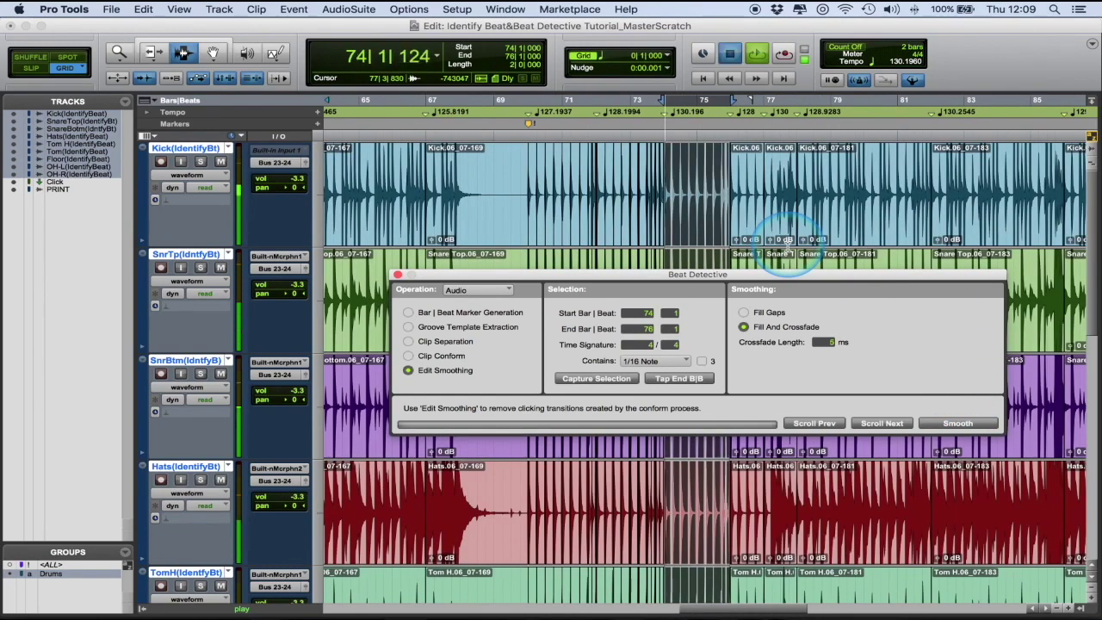
key("space")
Display more of the drum tracks at a smaller height and bring the clips in bars 76 and 77 into view
key("super+bracketleft")
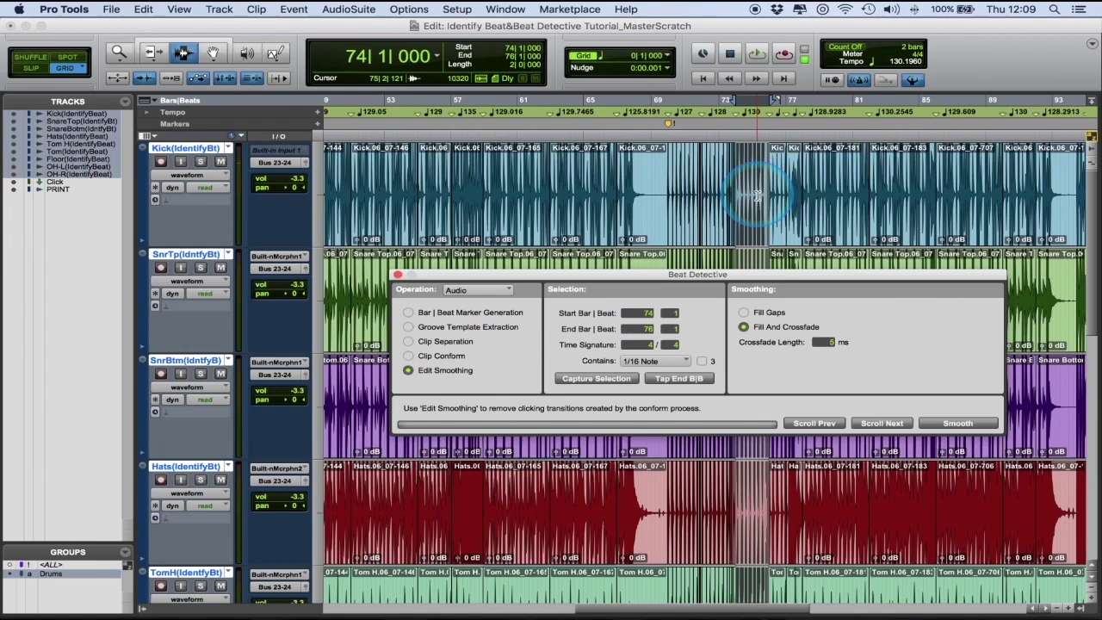
key("e")
key("super+bracketleft")
scroll(787, 167, "right", 5)
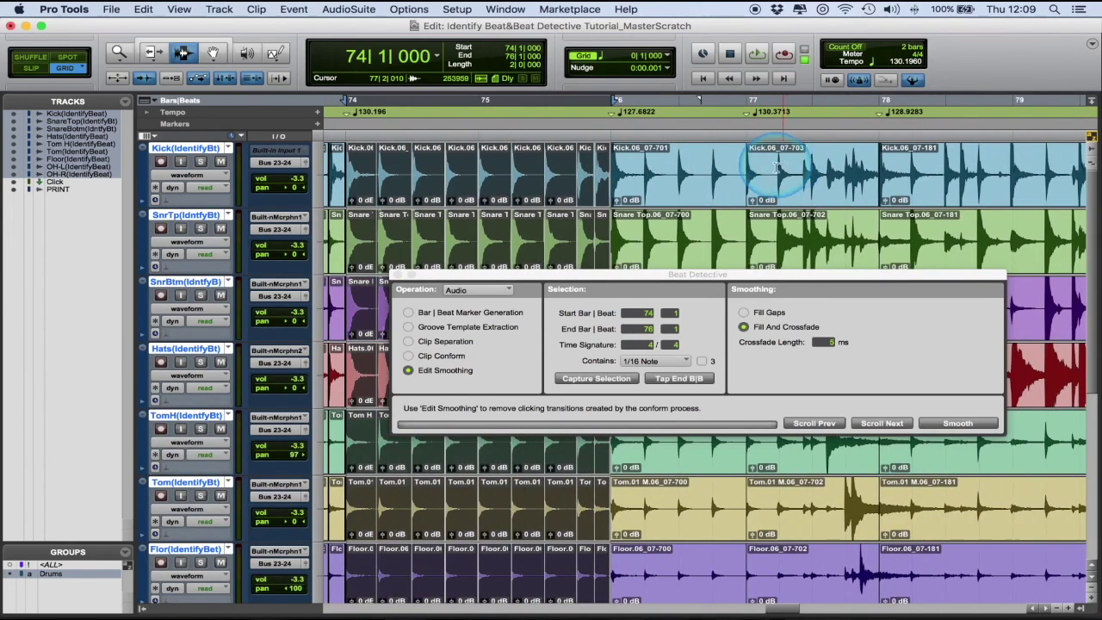